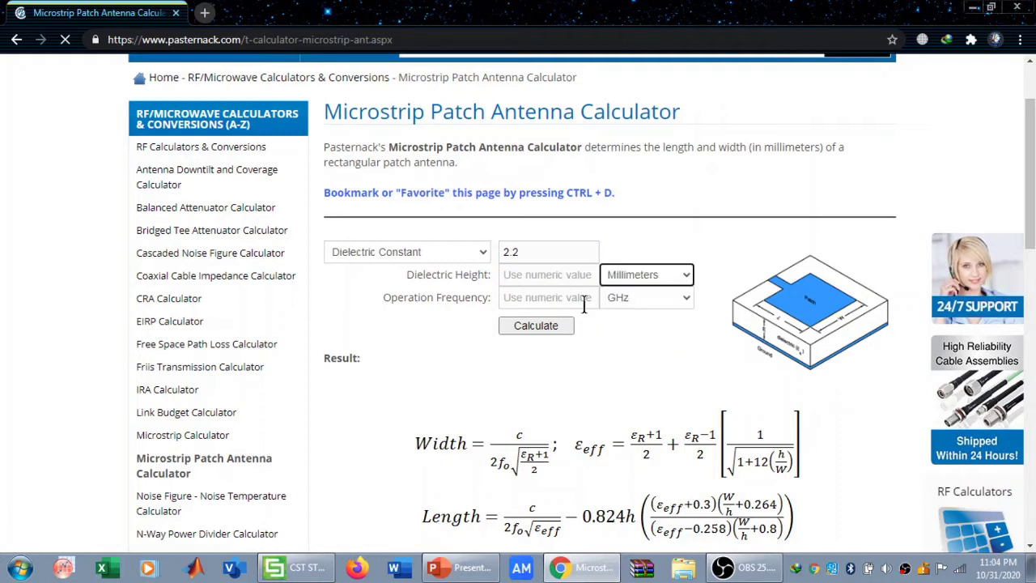
# Calculate the patch width and length for a dielectric height of 0.787 mm and an operation frequency of 28 GHz
pyautogui.write('0.787')
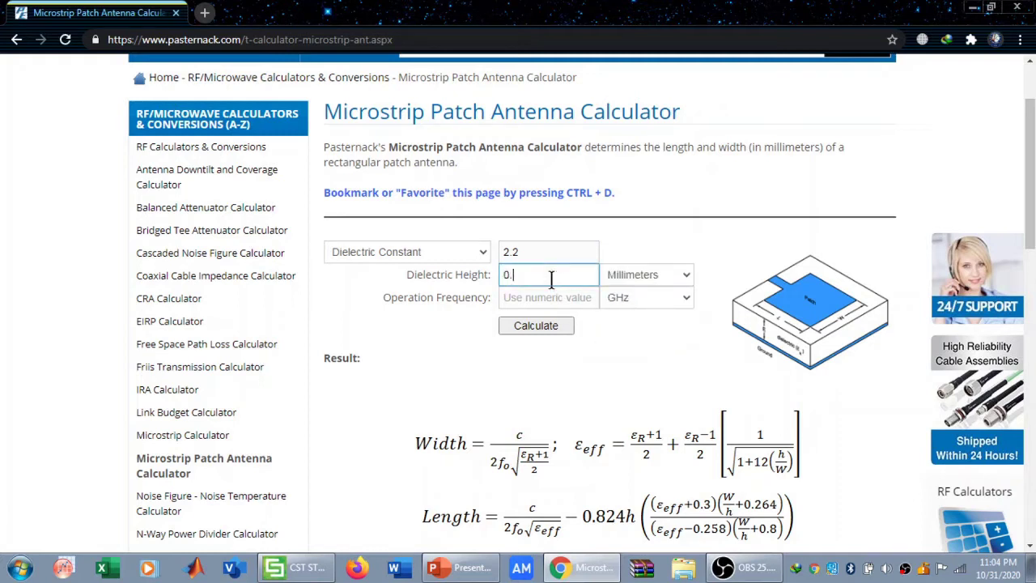
pyautogui.click(549, 301)
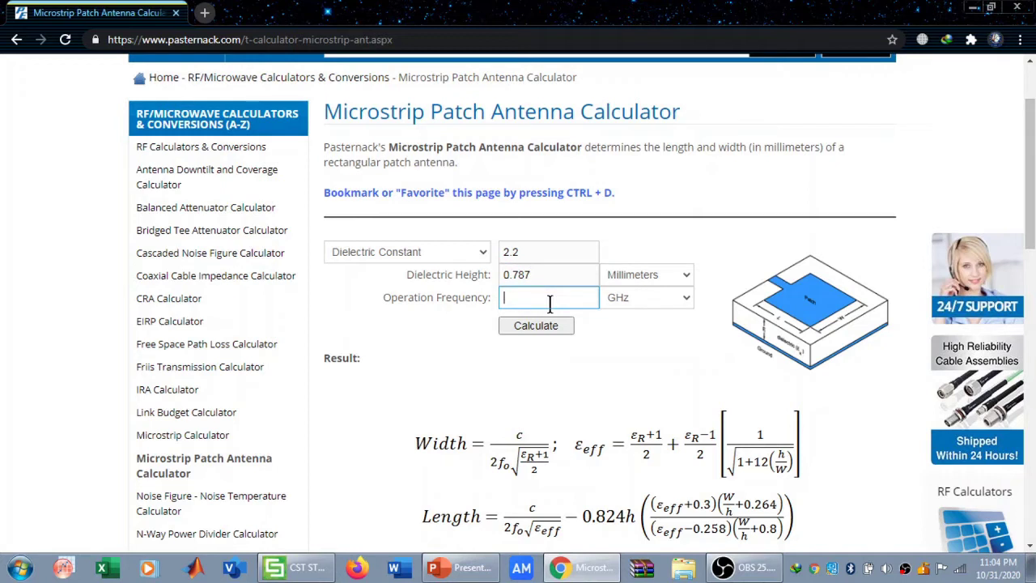
pyautogui.write('28')
pyautogui.scroll(-1, 957, 297)
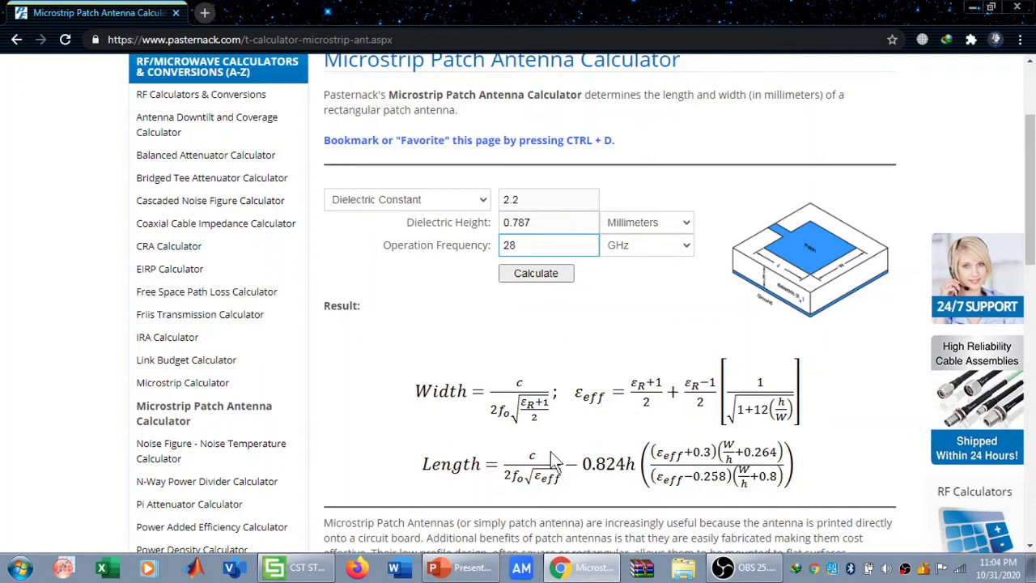
pyautogui.click(536, 275)
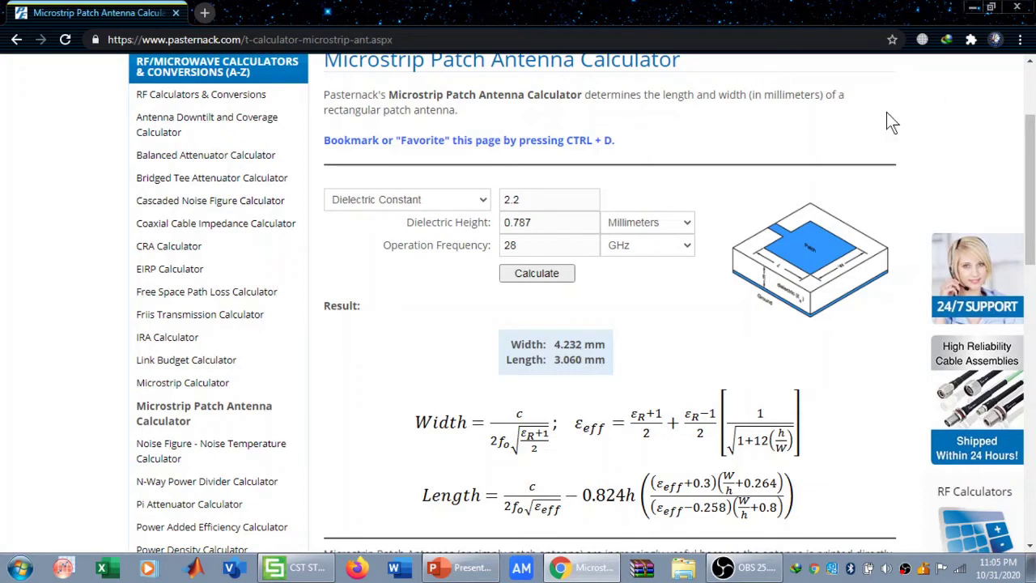
# Check the antenna dimensions table in PowerPoint, close the browser calculator and return to CST STUDIO SUITE
pyautogui.click(468, 568)
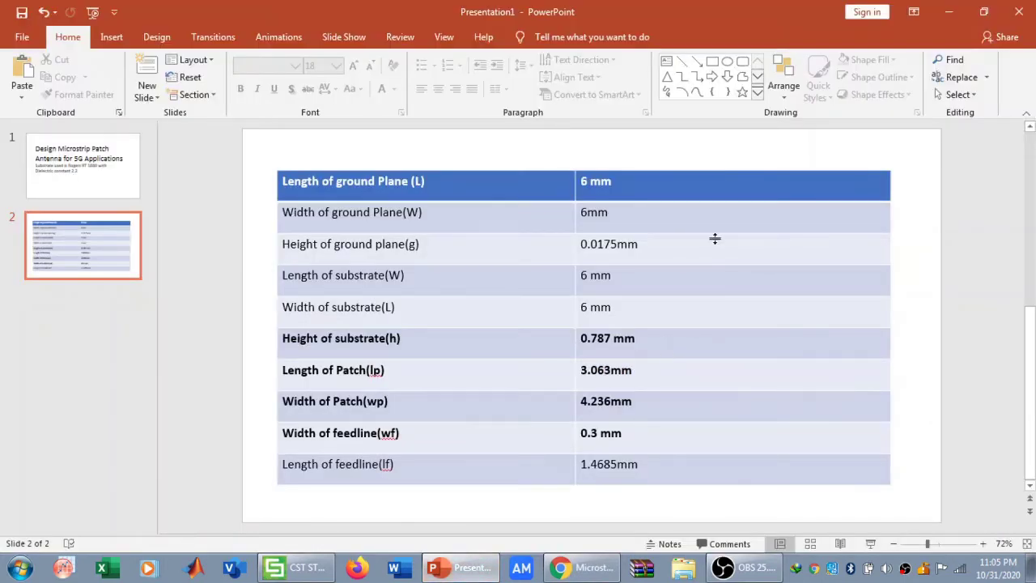
pyautogui.click(941, 17)
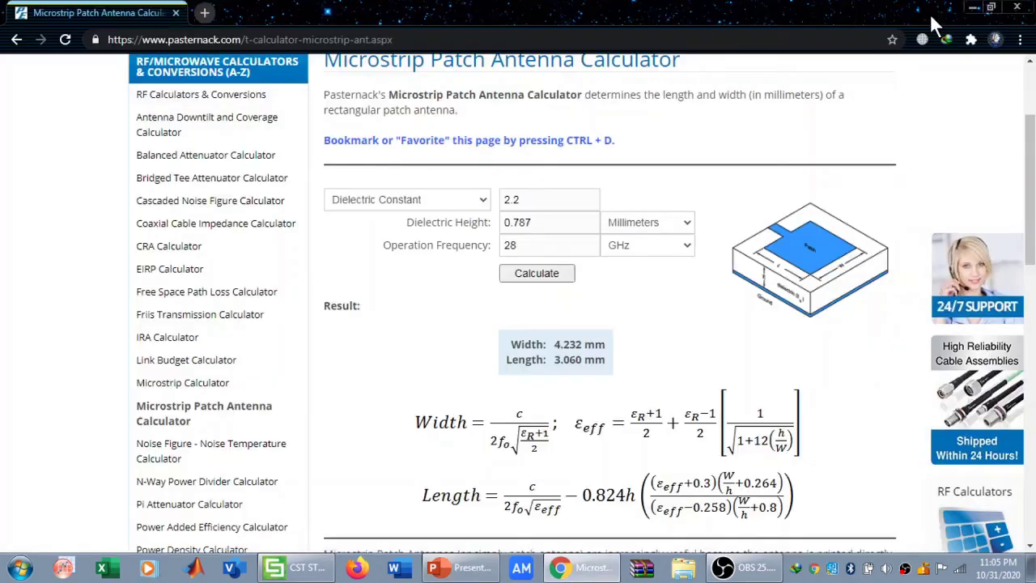
pyautogui.click(1017, 6)
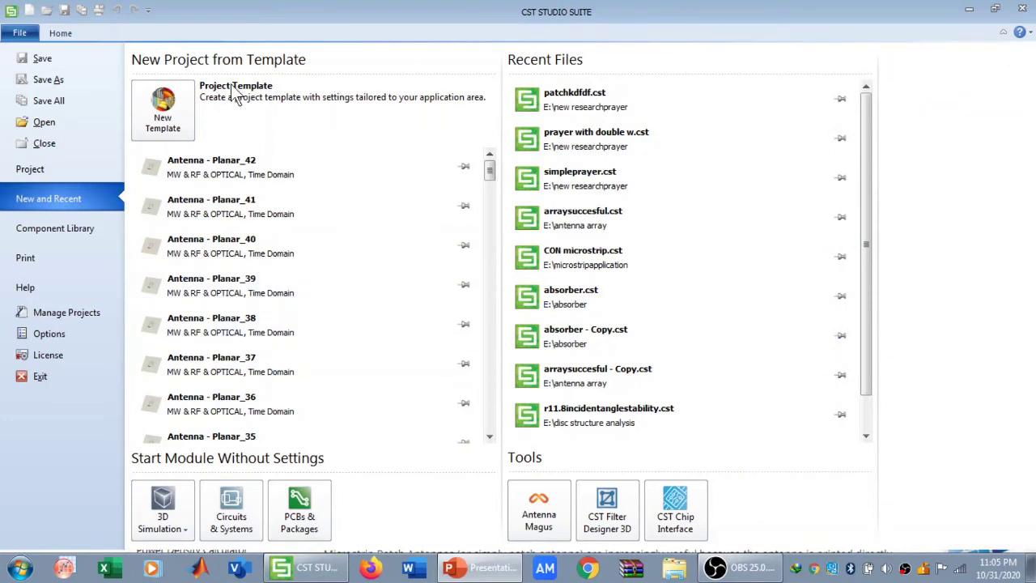
# Start an MW & RF & Optical antenna template with the Planar (Patch, Slot, etc.) workflow, Time Domain solver and mm, GHz, ns, Kelvin units
pyautogui.click(166, 103)
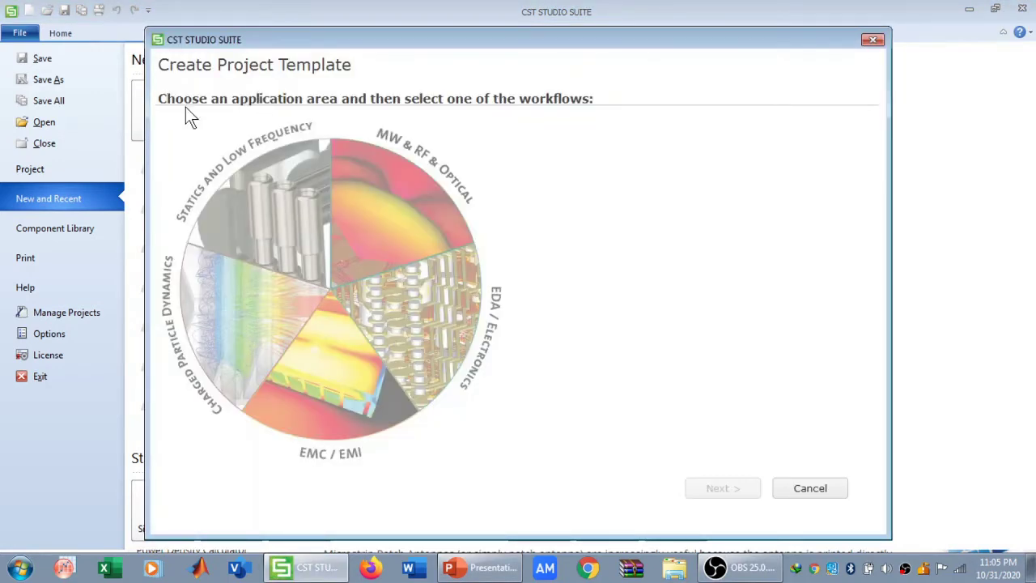
pyautogui.click(365, 210)
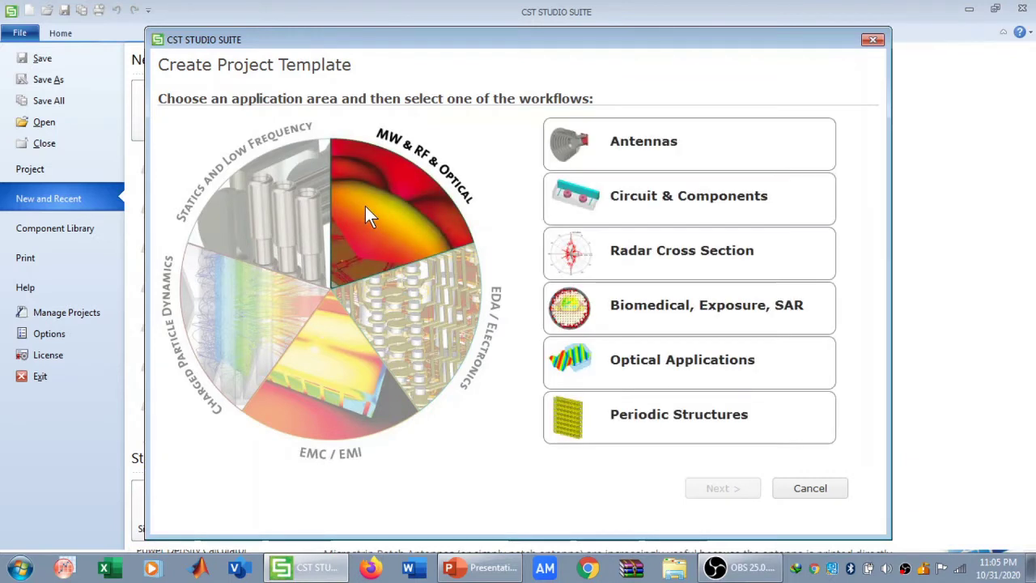
pyautogui.click(622, 149)
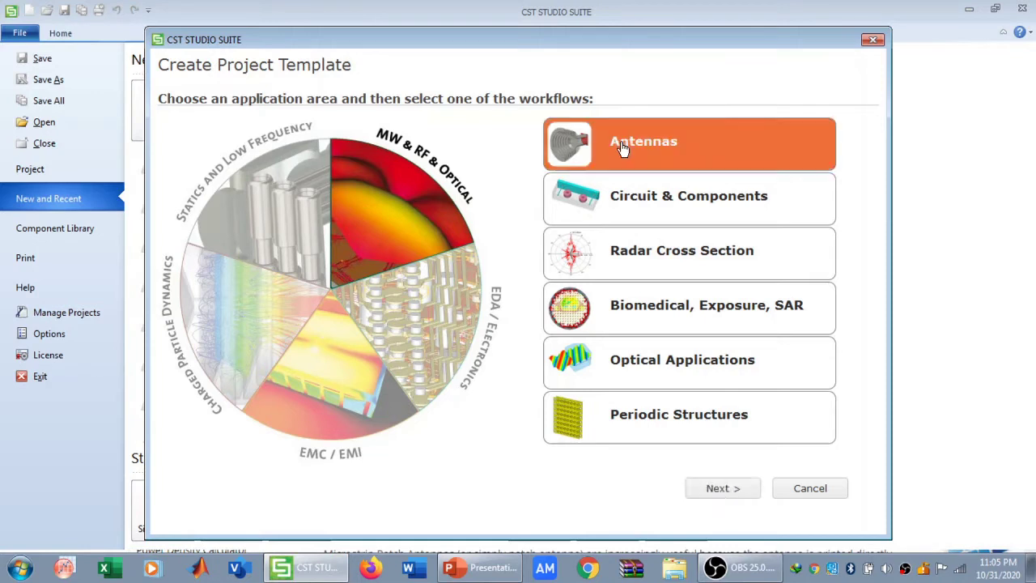
pyautogui.click(722, 490)
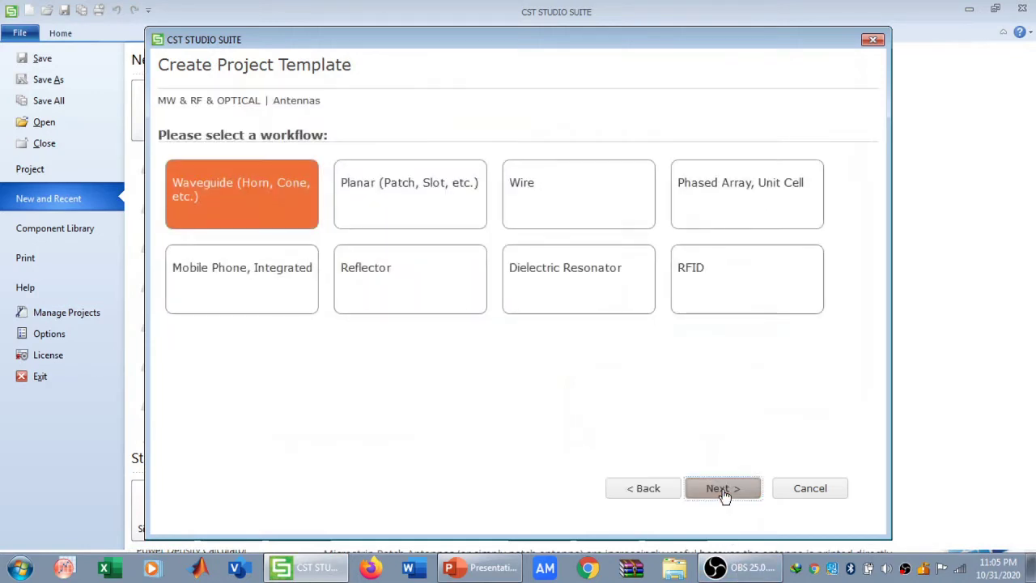
pyautogui.click(427, 197)
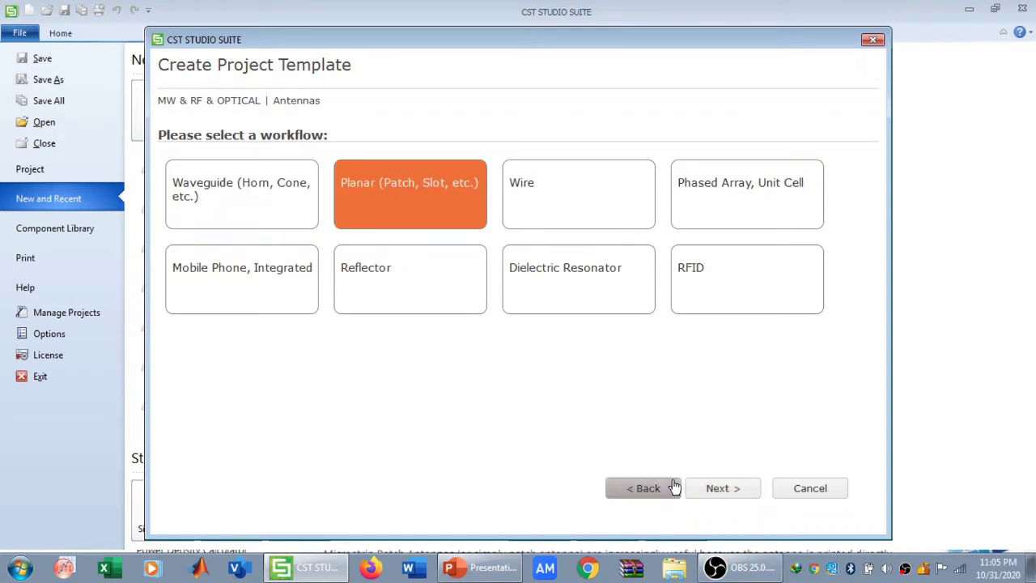
pyautogui.click(719, 500)
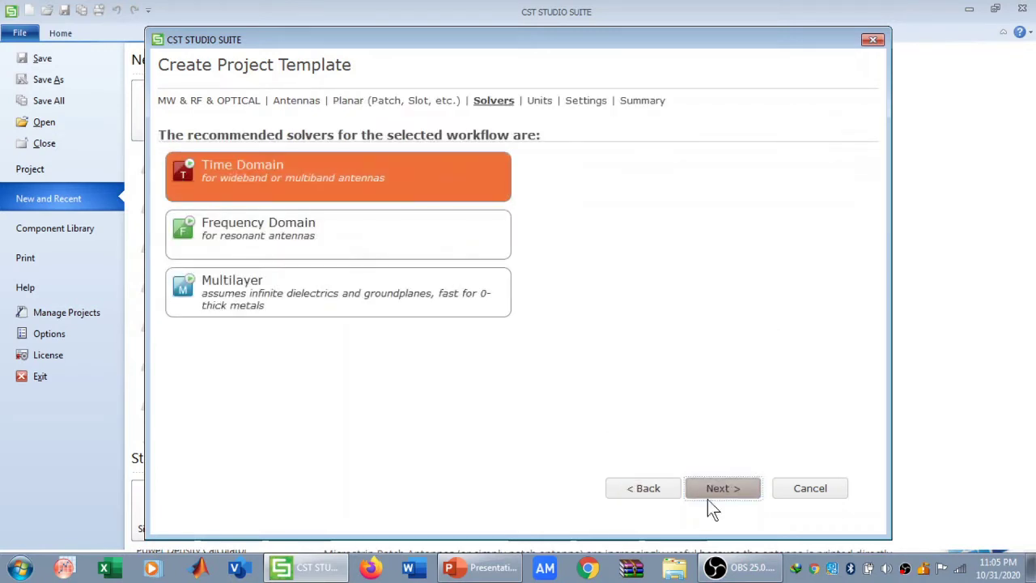
pyautogui.click(721, 499)
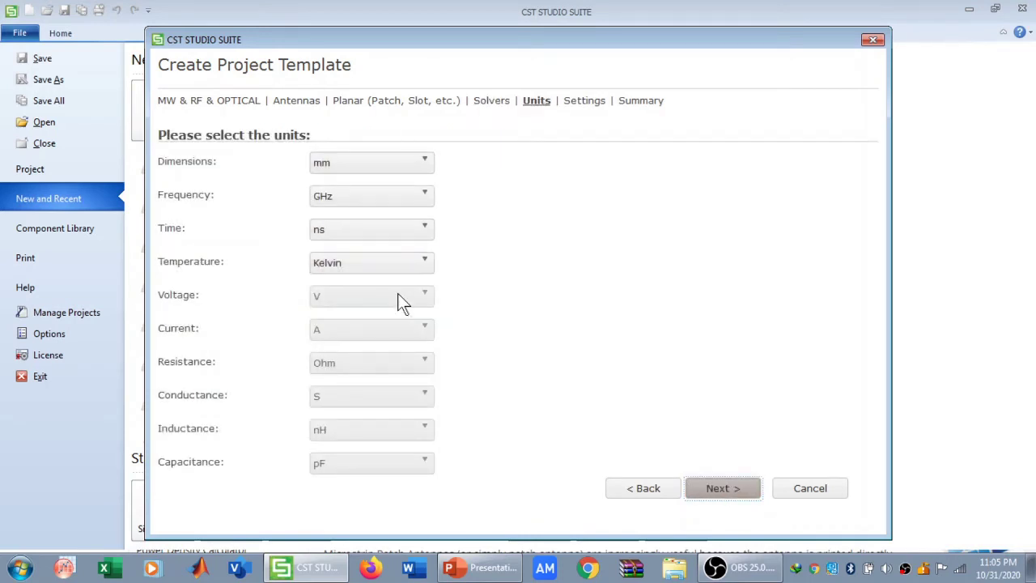
pyautogui.click(715, 496)
# Set the template's frequency range from 20 to 40 GHz and finish creating the project
pyautogui.click(327, 167)
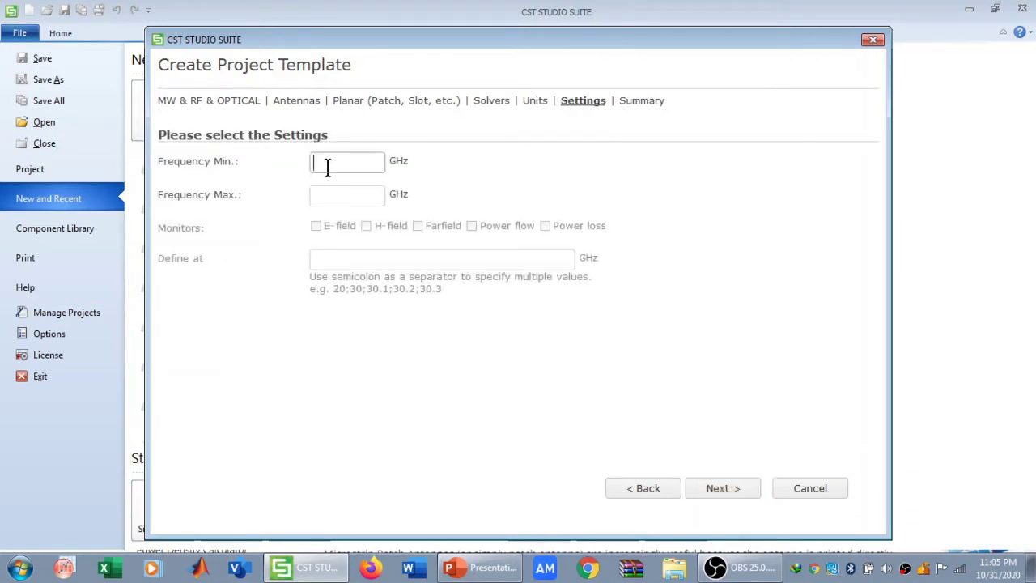
pyautogui.write('20')
pyautogui.click(331, 195)
pyautogui.write('40')
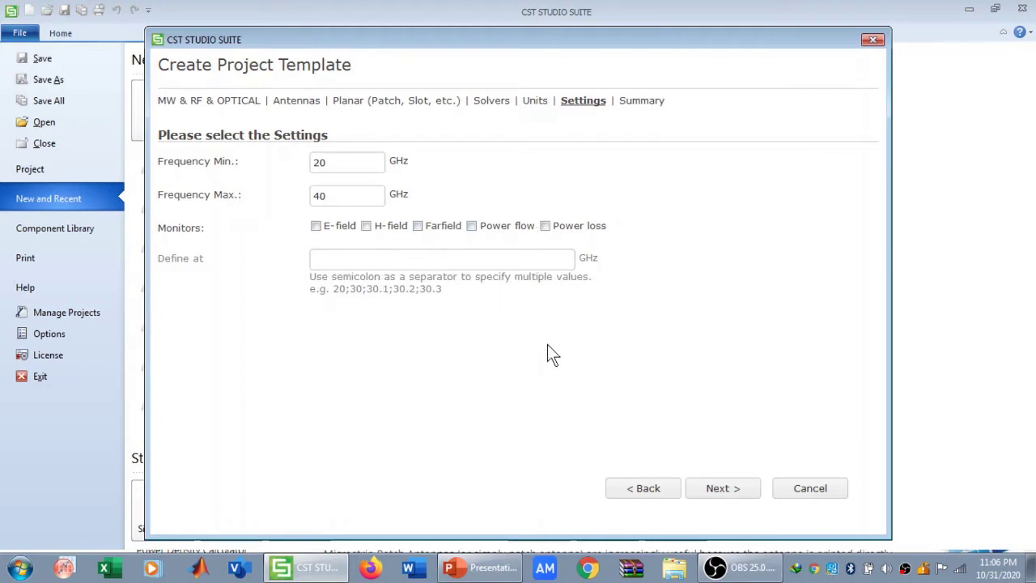
pyautogui.click(737, 489)
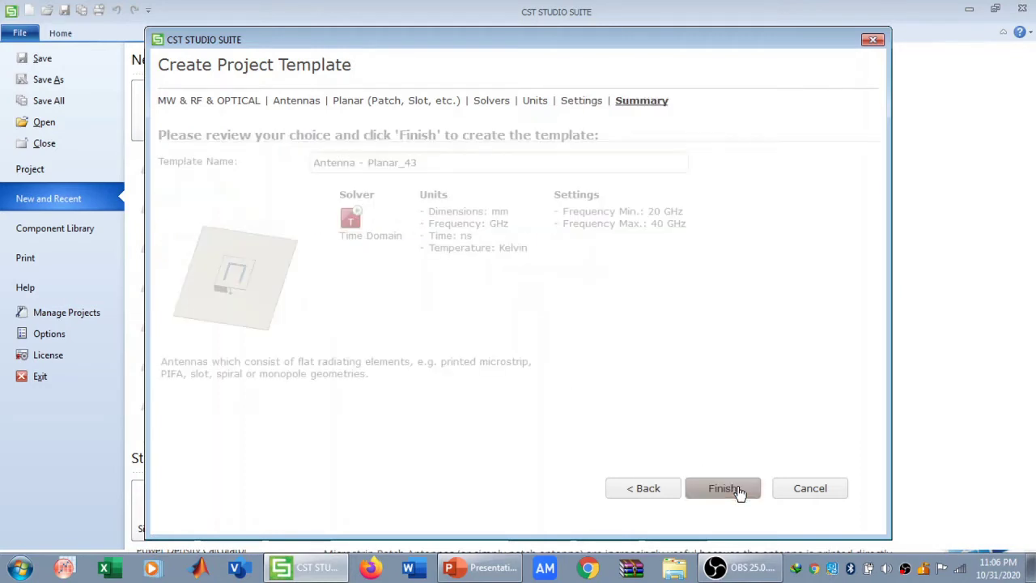
pyautogui.click(739, 489)
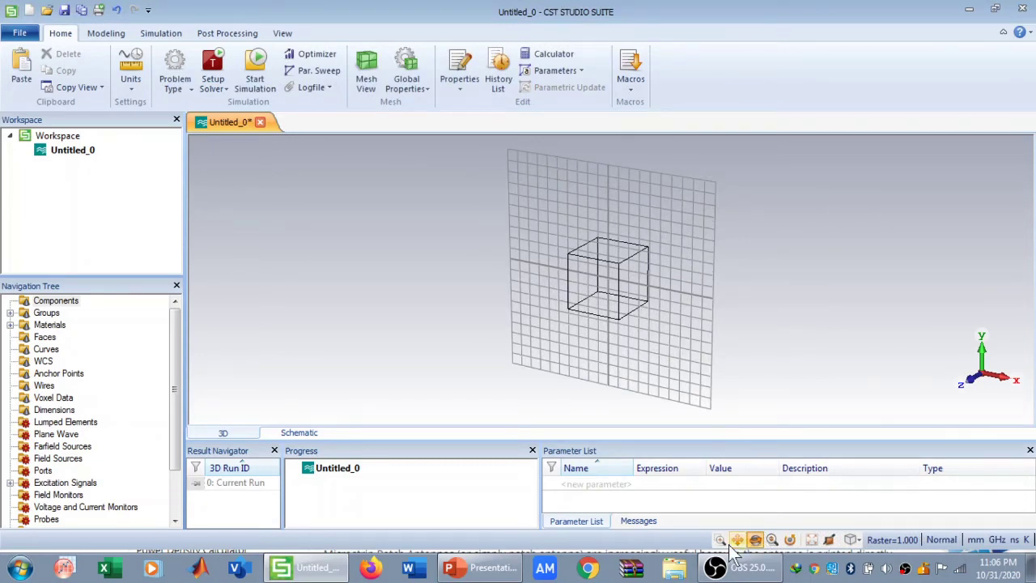
# Switch the 3D model to the Front view and fit the bounding box to the window
pyautogui.click(853, 540)
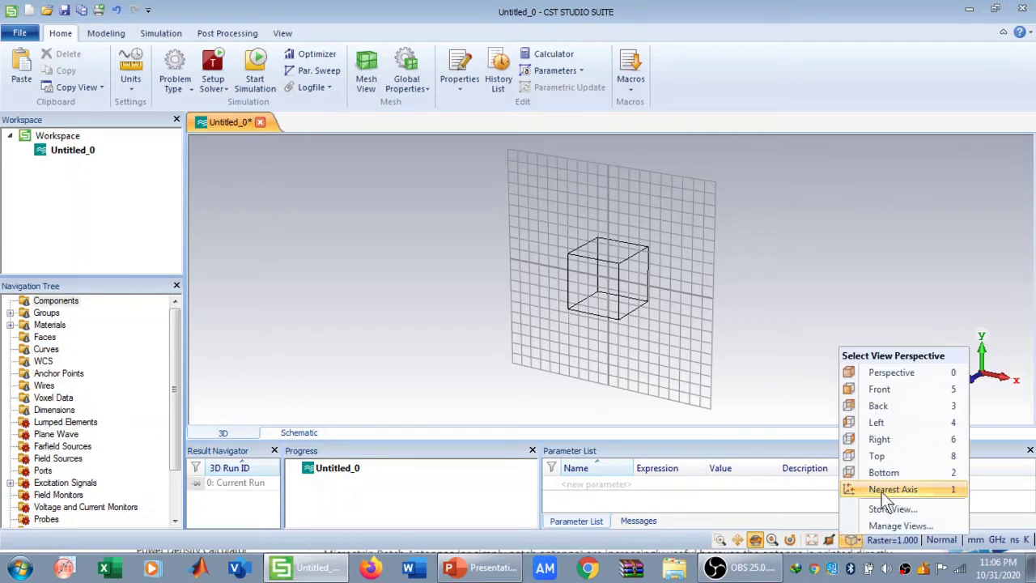
pyautogui.click(888, 395)
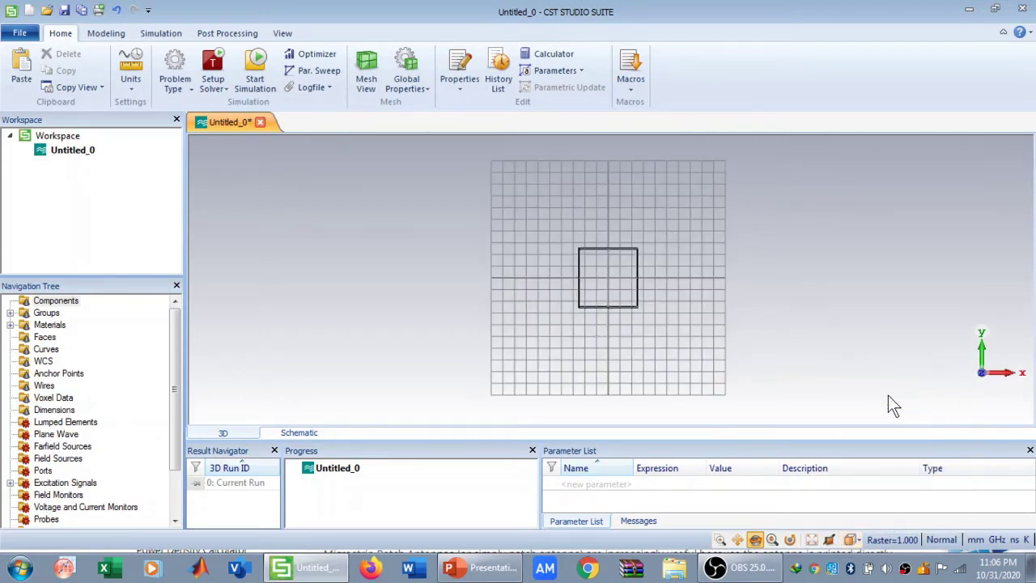
pyautogui.click(813, 540)
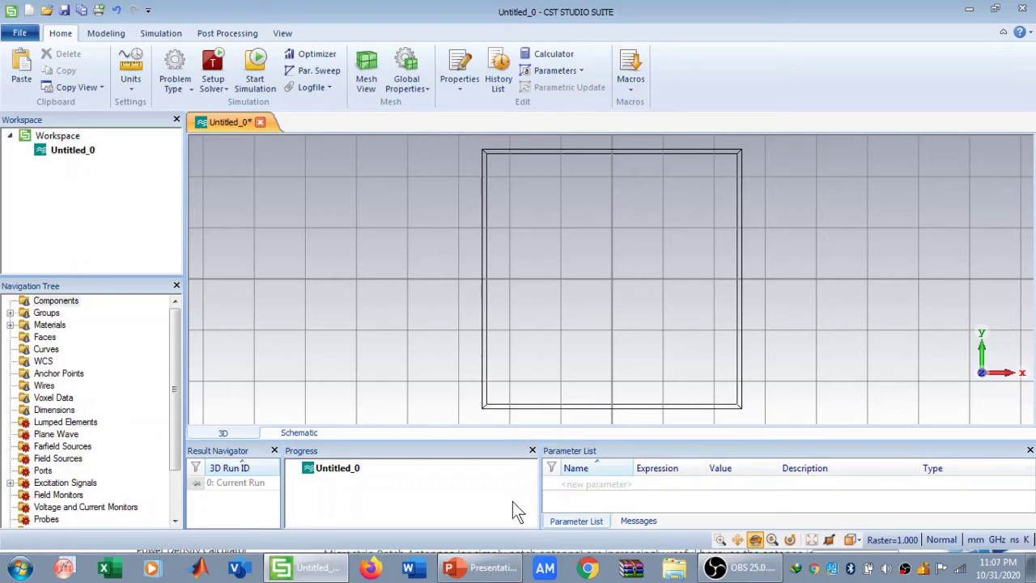
# Consult the antenna dimensions table in PowerPoint, then return to CST STUDIO SUITE and enlarge the parameter list
pyautogui.click(486, 571)
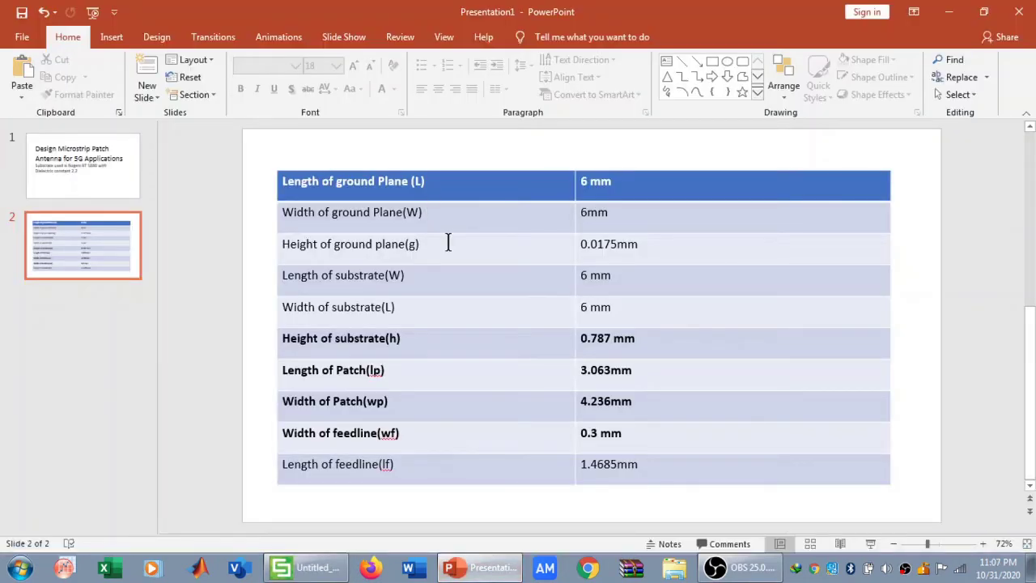
pyautogui.click(486, 571)
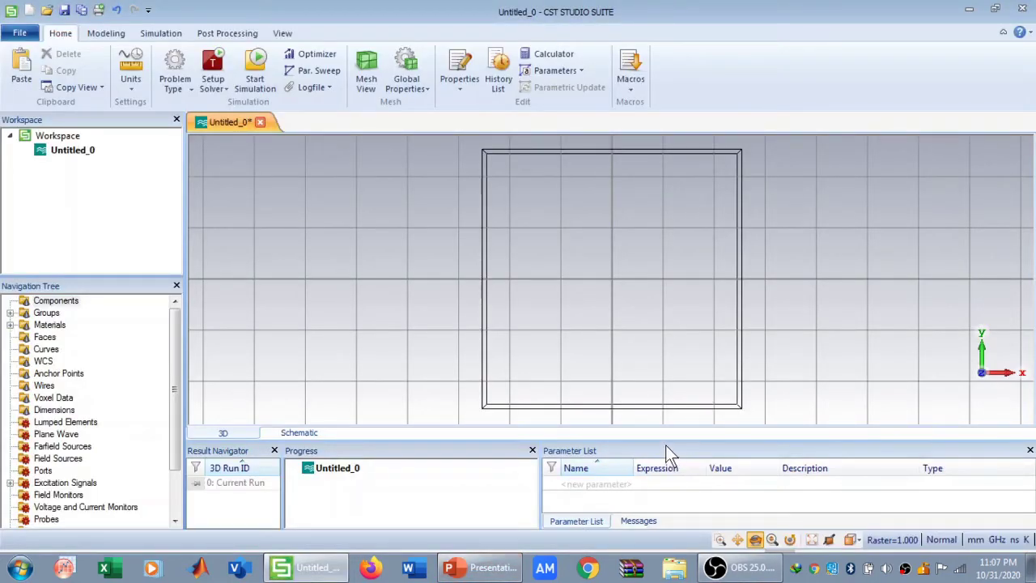
pyautogui.moveTo(673, 440); pyautogui.dragTo(662, 244)
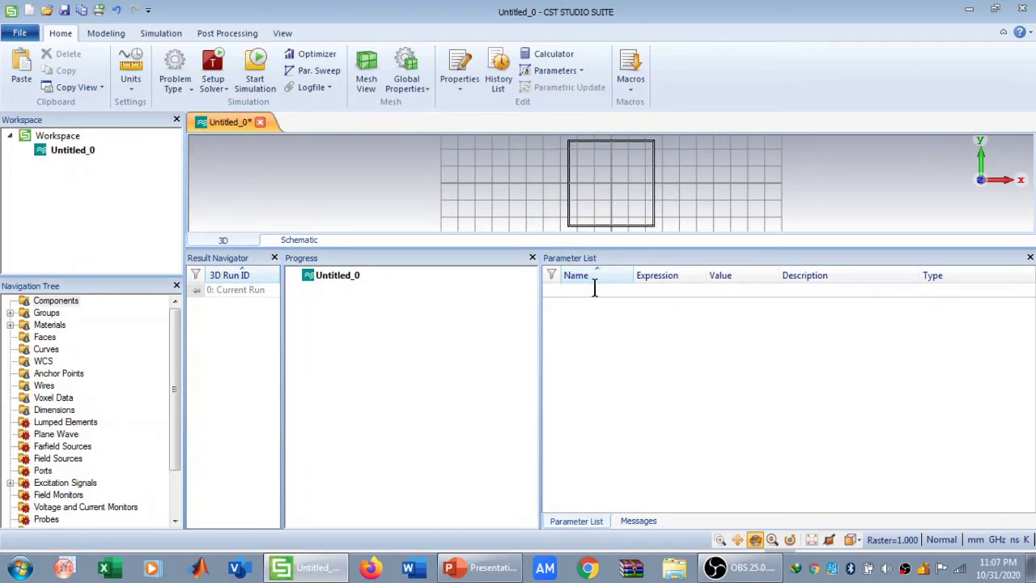
# Define the ground plane length parameter L with expression 6 and type Length
pyautogui.write('Length of ground')
pyautogui.press('BackSpace')
pyautogui.press('BackSpace')
pyautogui.press('BackSpace')
pyautogui.press('BackSpace')
pyautogui.press('BackSpace')
pyautogui.press('BackSpace')
pyautogui.press('BackSpace')
pyautogui.press('BackSpace')
pyautogui.press('BackSpace')
pyautogui.press('BackSpace')
pyautogui.press('BackSpace')
pyautogui.press('BackSpace')
pyautogui.press('BackSpace')
pyautogui.press('BackSpace')
pyautogui.press('BackSpace')
pyautogui.click(663, 291)
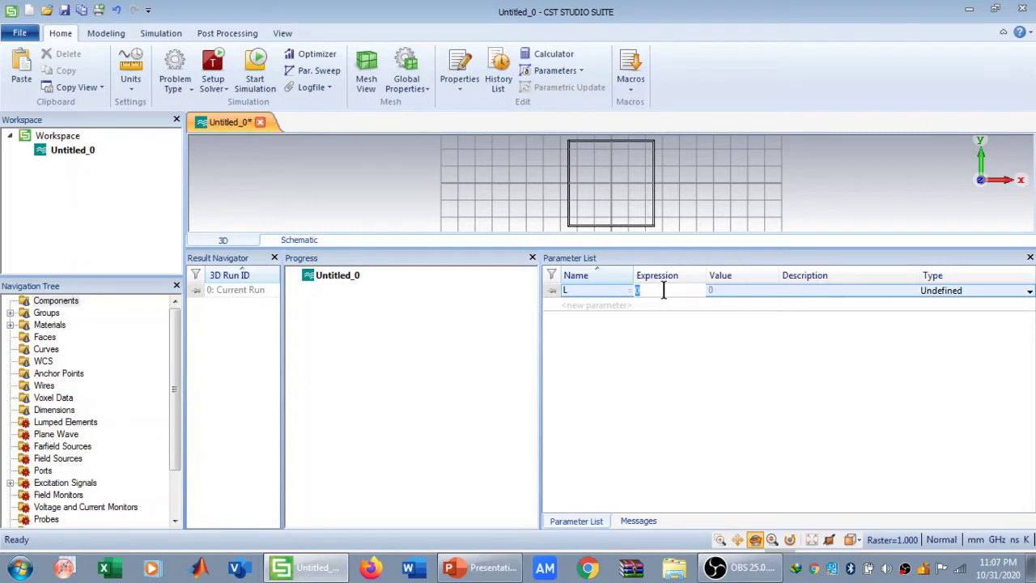
pyautogui.write('6')
pyautogui.click(969, 291)
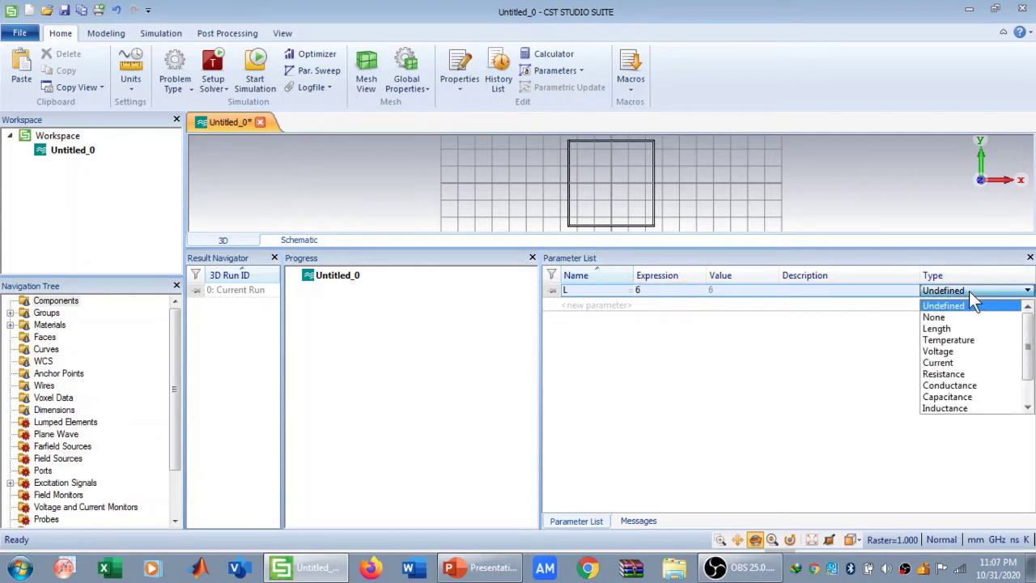
pyautogui.click(951, 330)
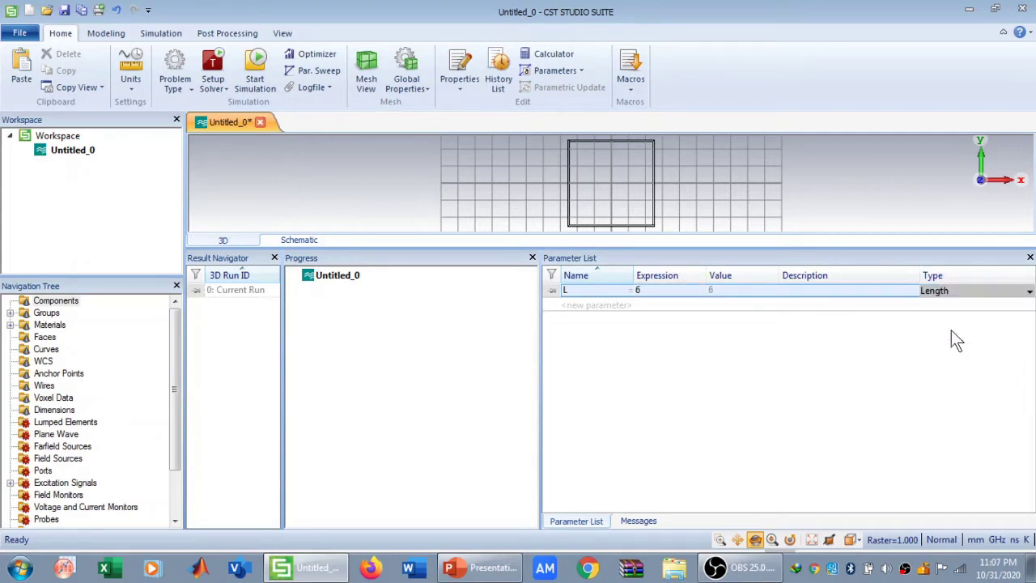
# Define the ground plane width parameter W with expression 6 and type Length
pyautogui.click(574, 307)
pyautogui.write('w')
pyautogui.press('BackSpace')
pyautogui.write('W')
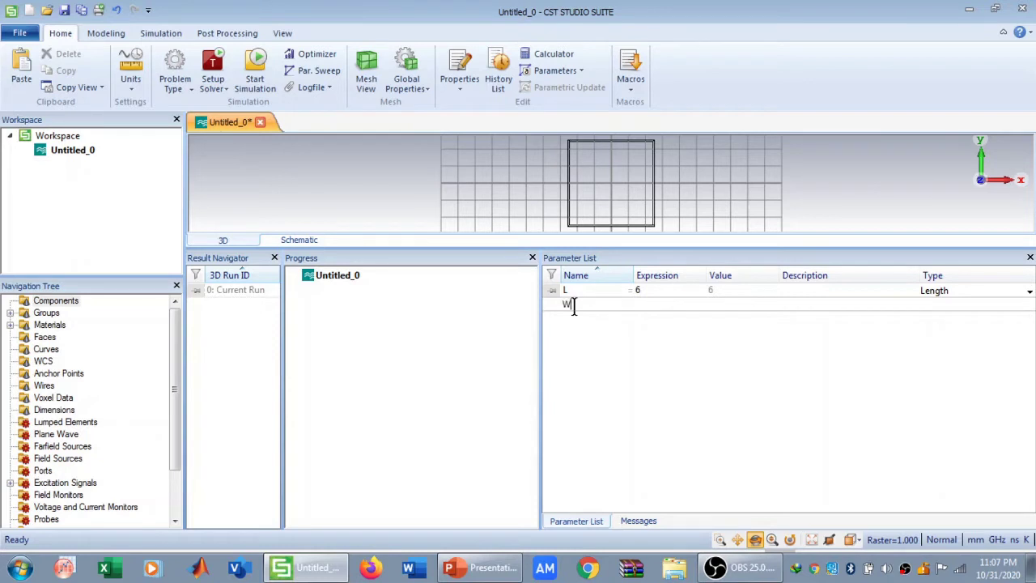
pyautogui.click(655, 308)
pyautogui.write('6')
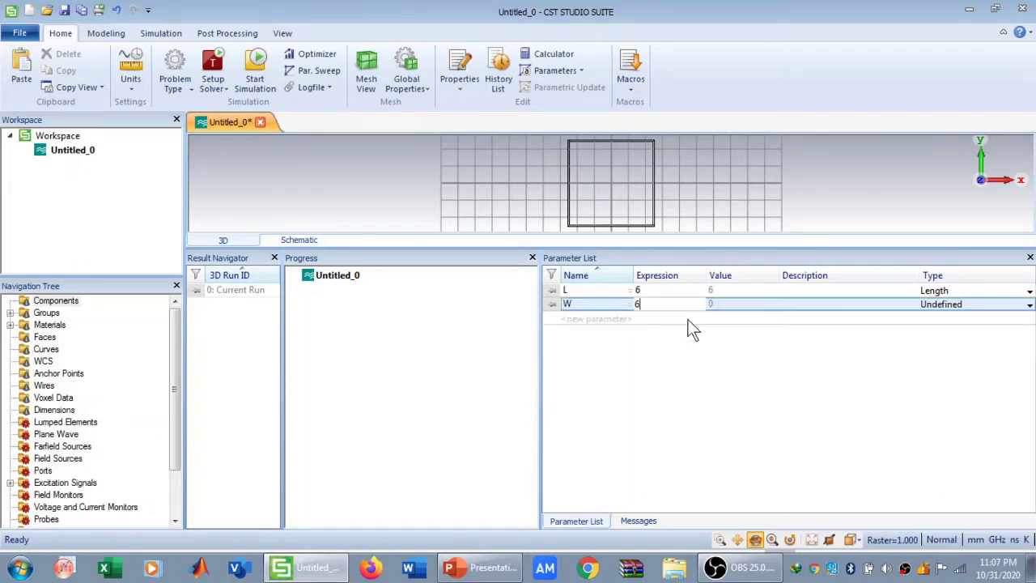
pyautogui.click(969, 304)
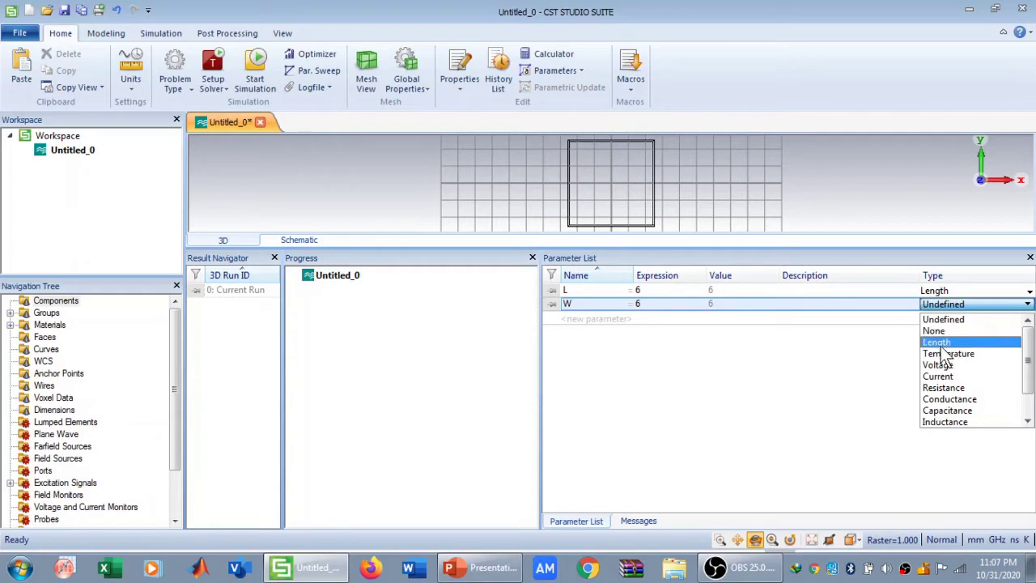
pyautogui.click(944, 343)
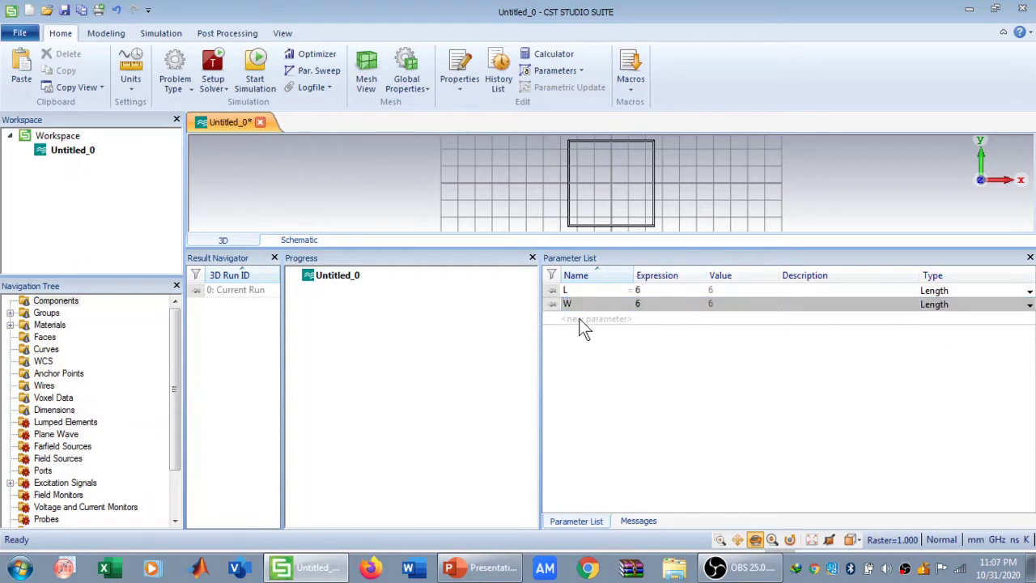
# Check the ground plane height in the PowerPoint table and define parameter g in CST STUDIO SUITE with expression 0.0175 and type Length
pyautogui.click(484, 569)
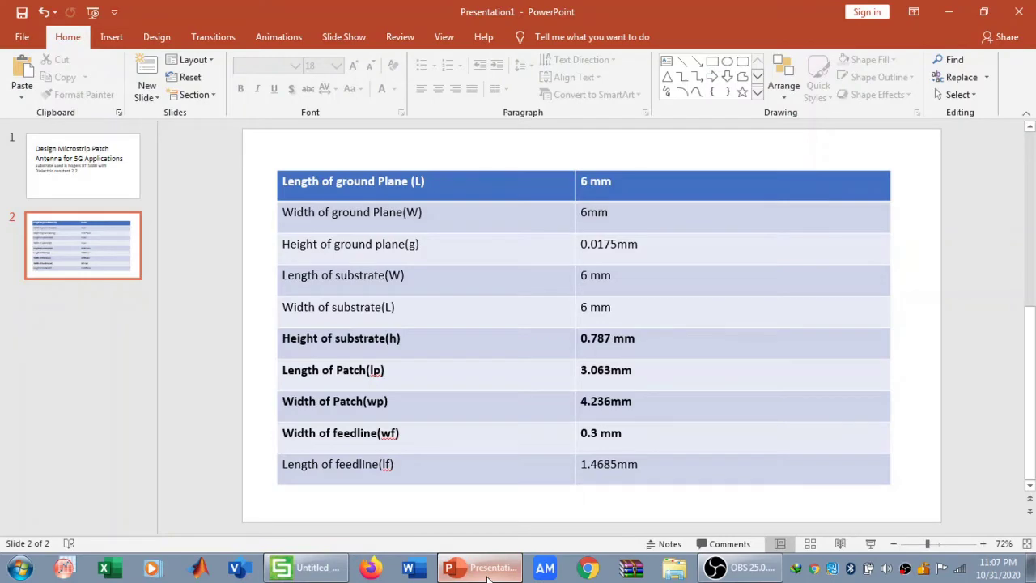
pyautogui.click(484, 569)
pyautogui.click(590, 317)
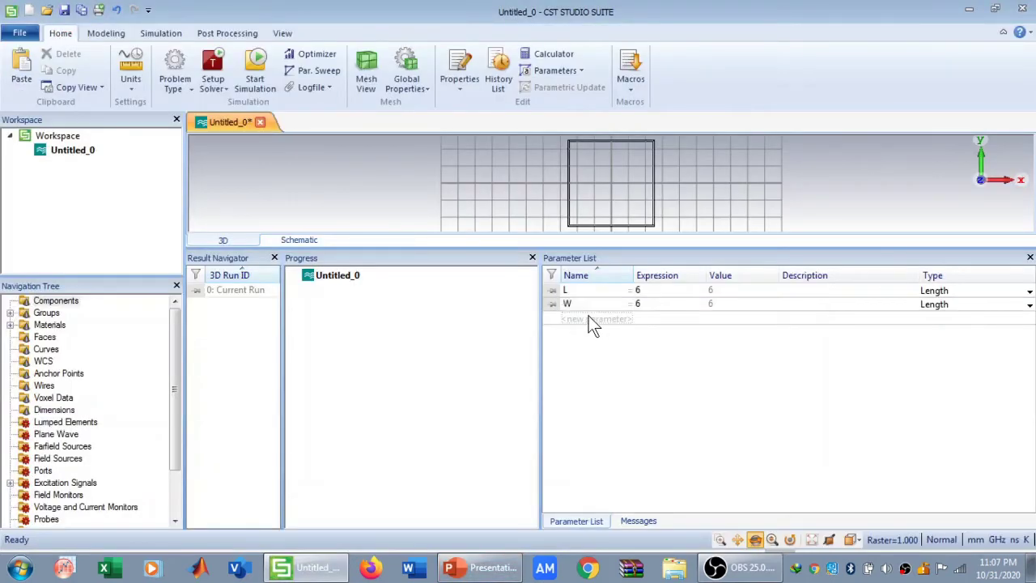
pyautogui.write('G')
pyautogui.press('BackSpace')
pyautogui.write('g')
pyautogui.click(640, 319)
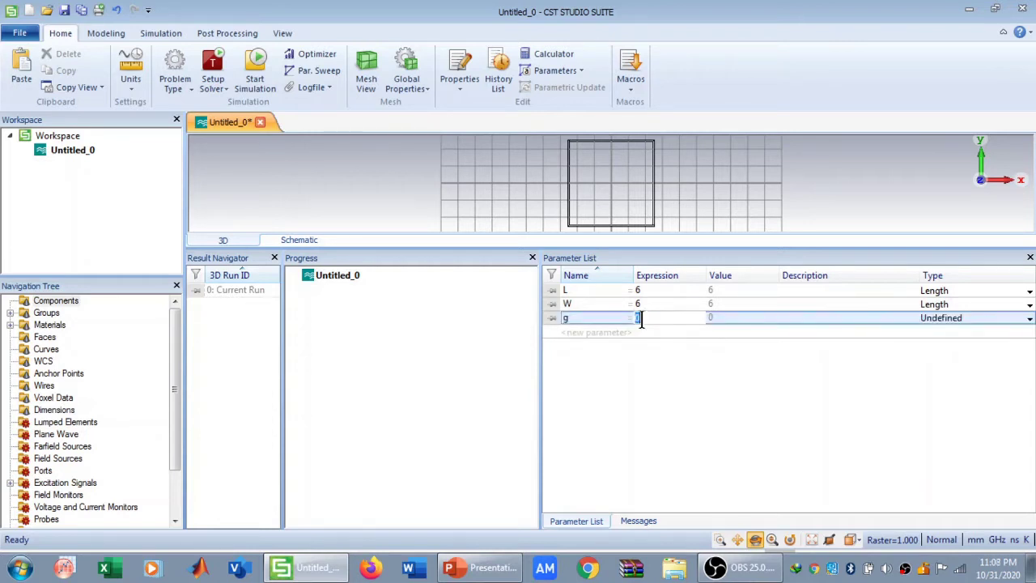
pyautogui.write('0.0175')
pyautogui.click(940, 318)
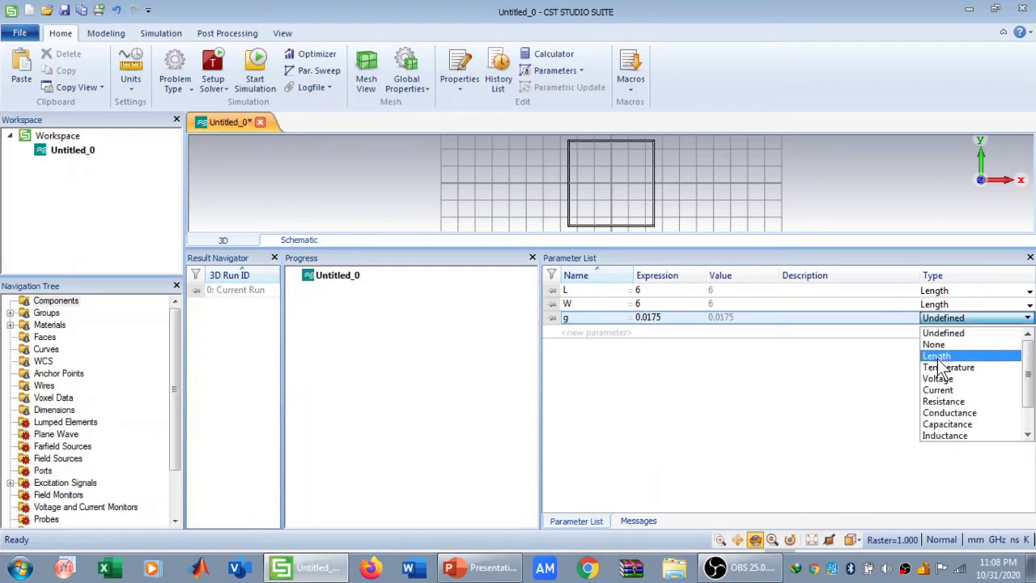
pyautogui.click(939, 357)
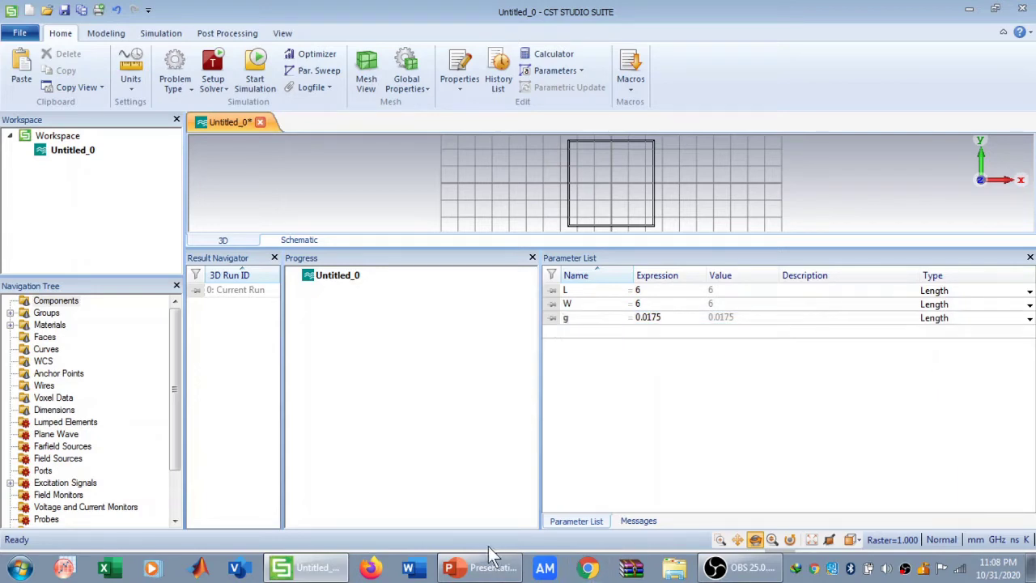
# Look up the substrate height in the PowerPoint table and define parameter h in CST STUDIO SUITE with expression 0.787 and type Length
pyautogui.click(479, 576)
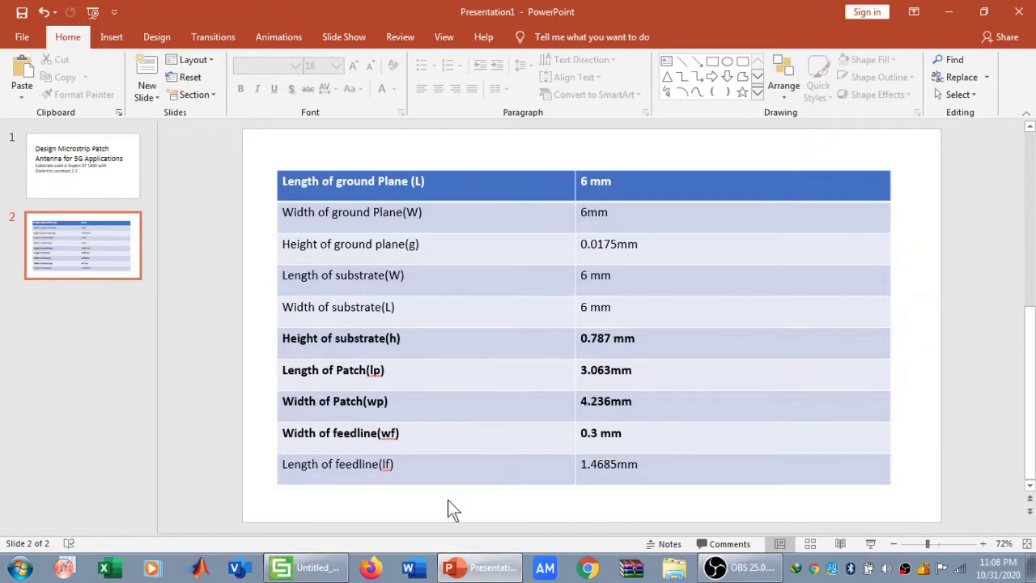
pyautogui.click(492, 569)
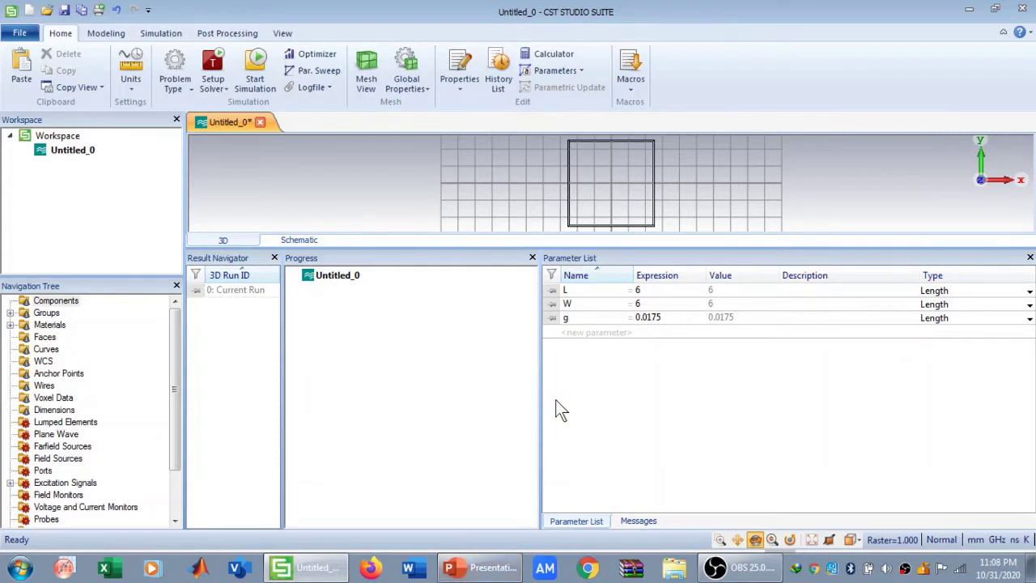
pyautogui.click(588, 330)
pyautogui.write('h')
pyautogui.click(660, 332)
pyautogui.write('0')
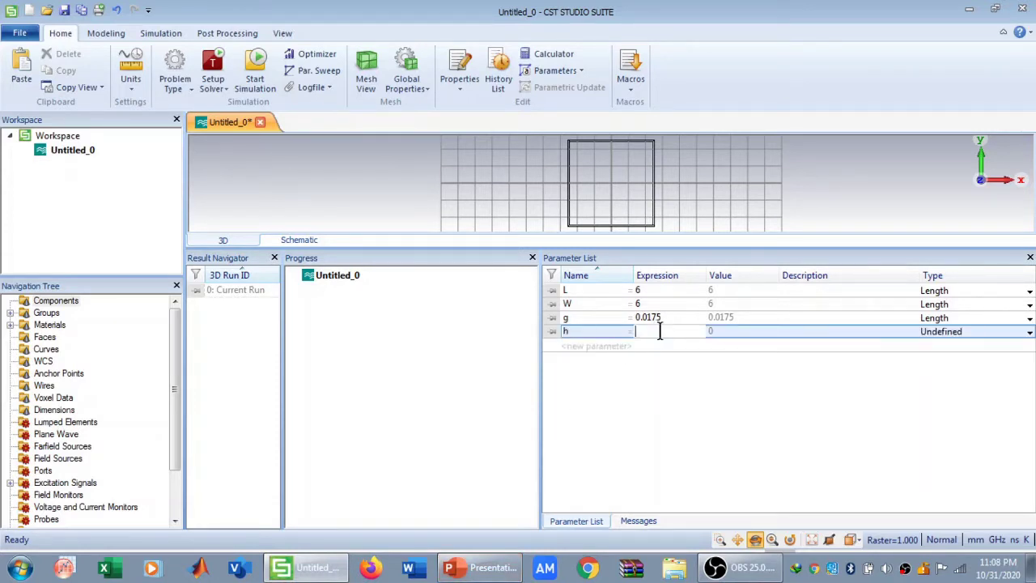
pyautogui.write('.787')
pyautogui.click(990, 333)
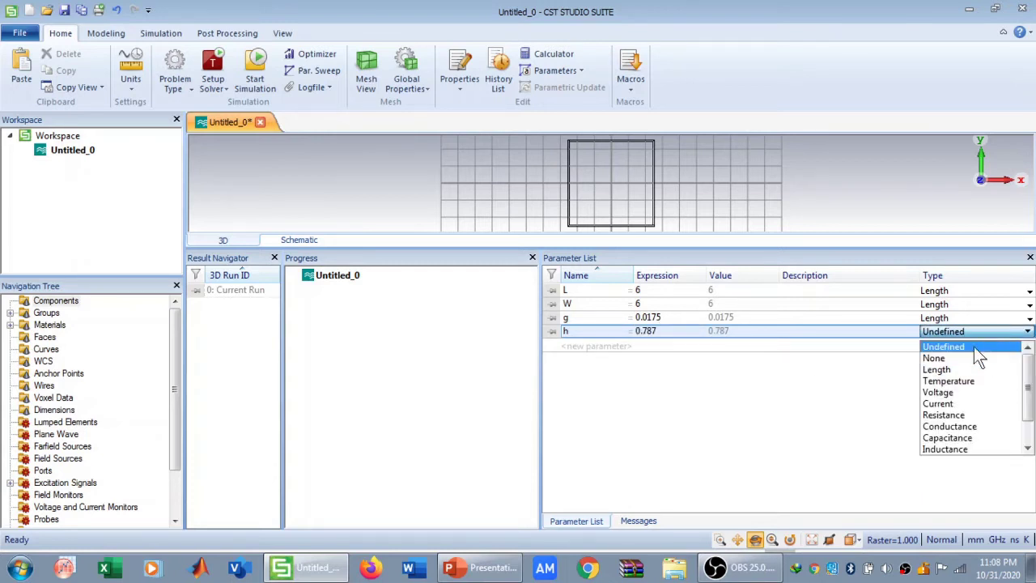
pyautogui.click(939, 370)
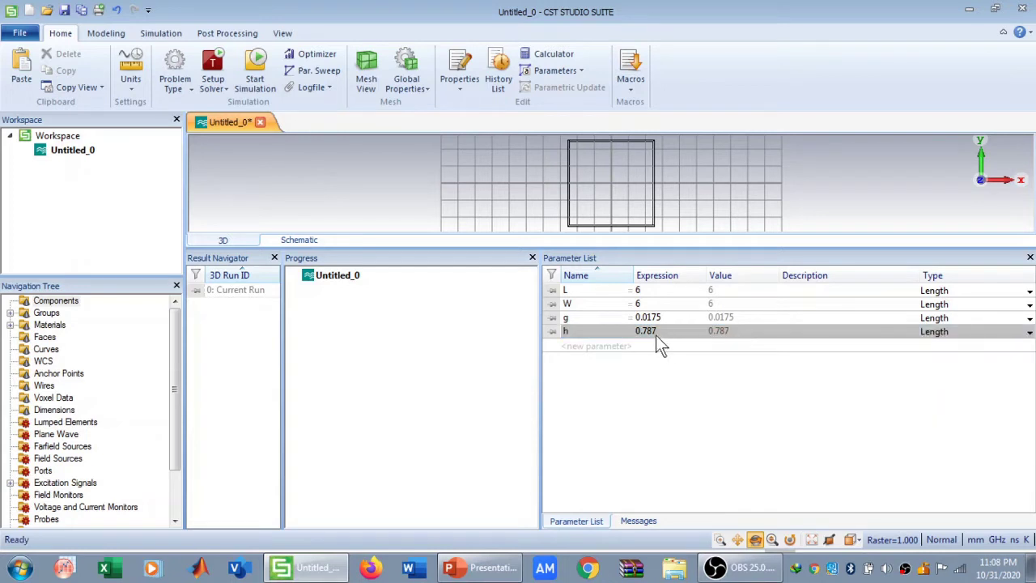
# Consult the patch length in the PowerPoint table and add parameter lp in CST STUDIO SUITE with expression 3.063
pyautogui.click(578, 346)
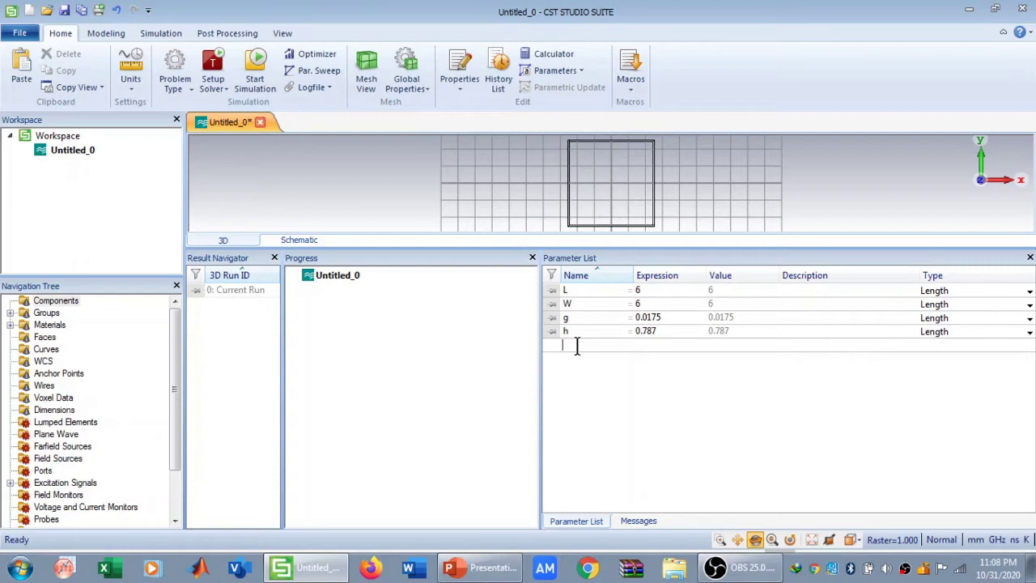
pyautogui.click(467, 569)
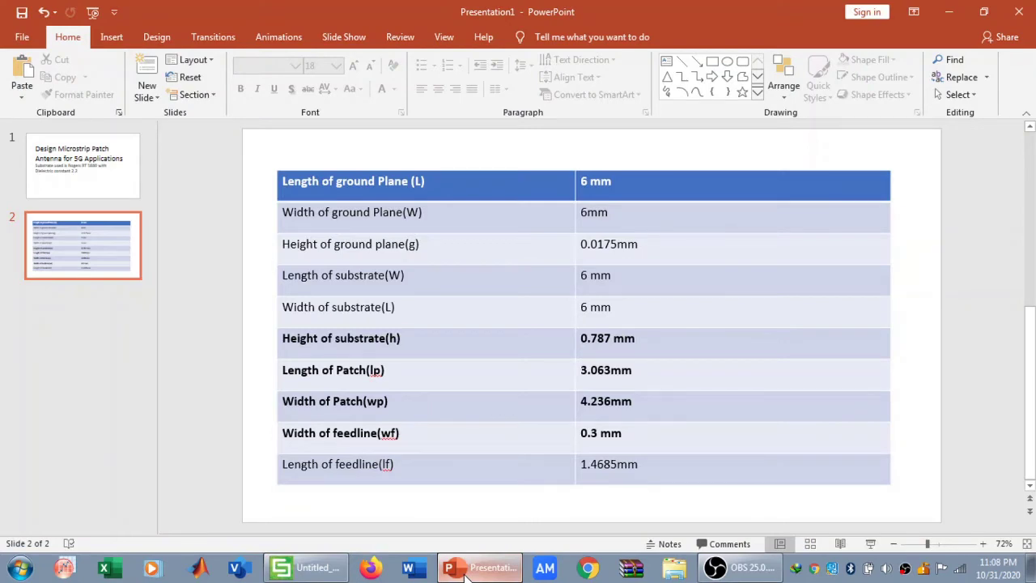
pyautogui.click(466, 569)
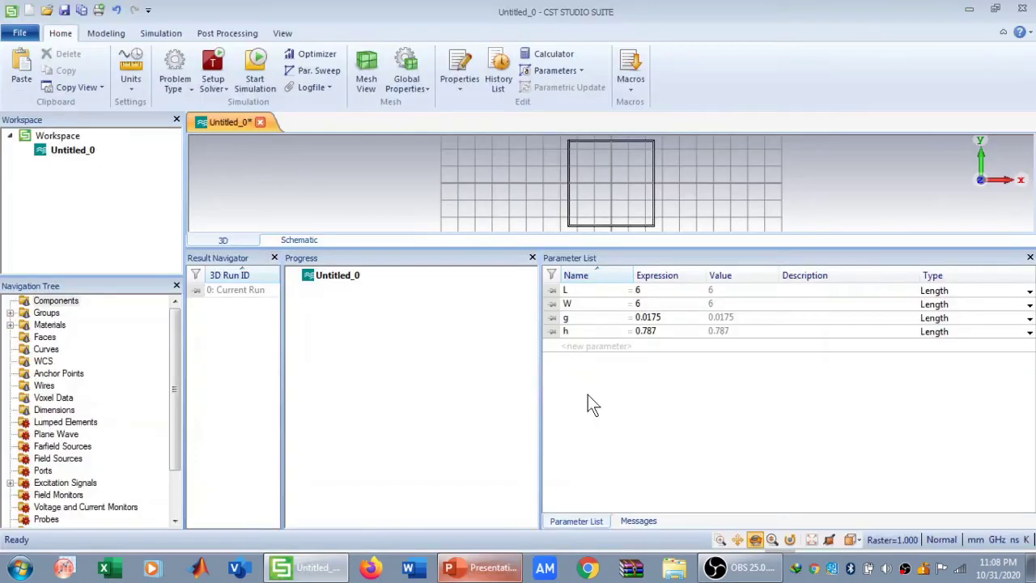
pyautogui.click(579, 346)
pyautogui.write('lp')
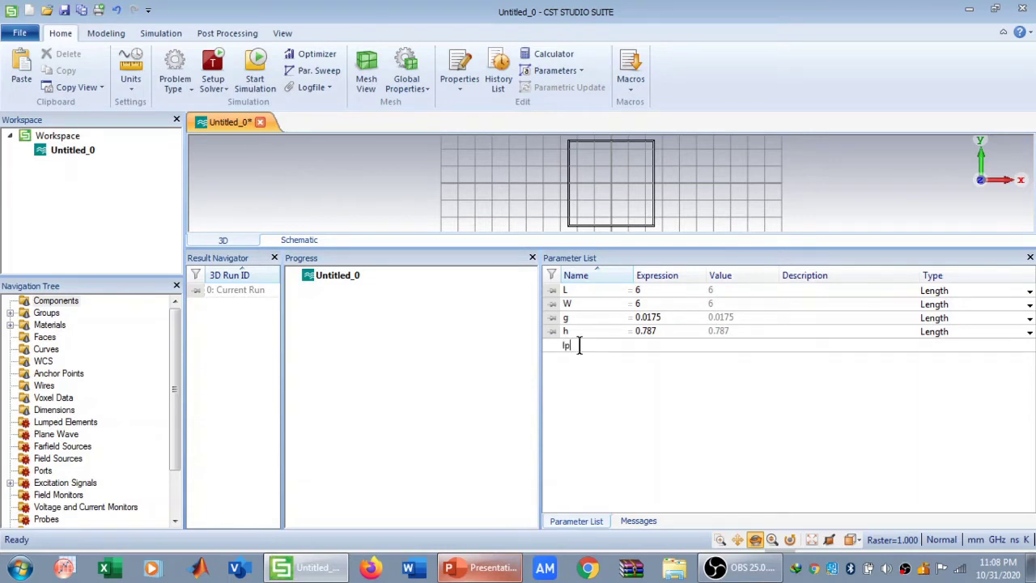
pyautogui.click(653, 346)
pyautogui.write('3.06')
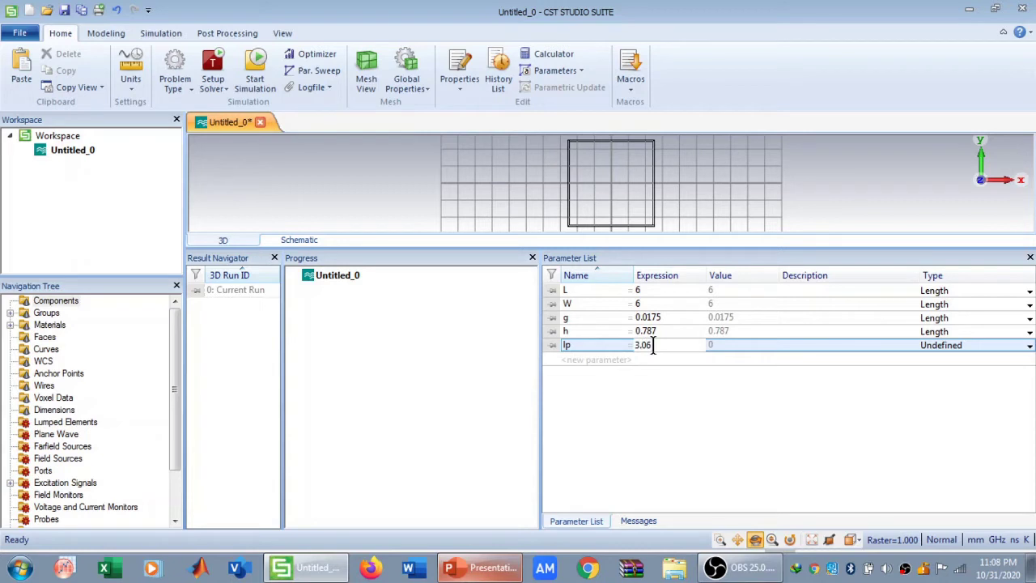
pyautogui.write('3')
# Add the patch width parameter wp with expression 4.236, checking the value in the PowerPoint table before returning to CST STUDIO SUITE
pyautogui.click(584, 362)
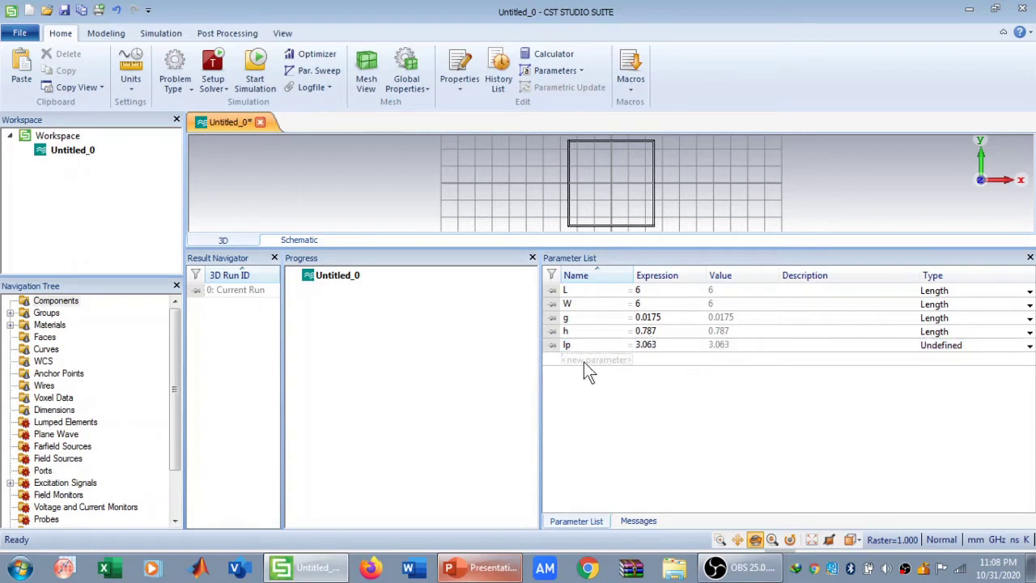
pyautogui.write('wp')
pyautogui.click(490, 572)
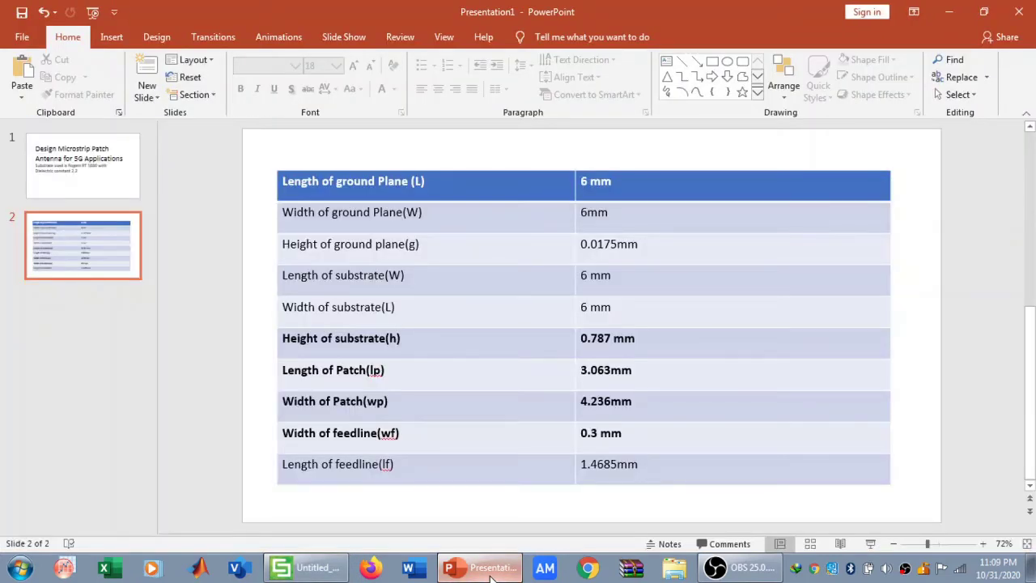
pyautogui.click(306, 568)
pyautogui.click(648, 359)
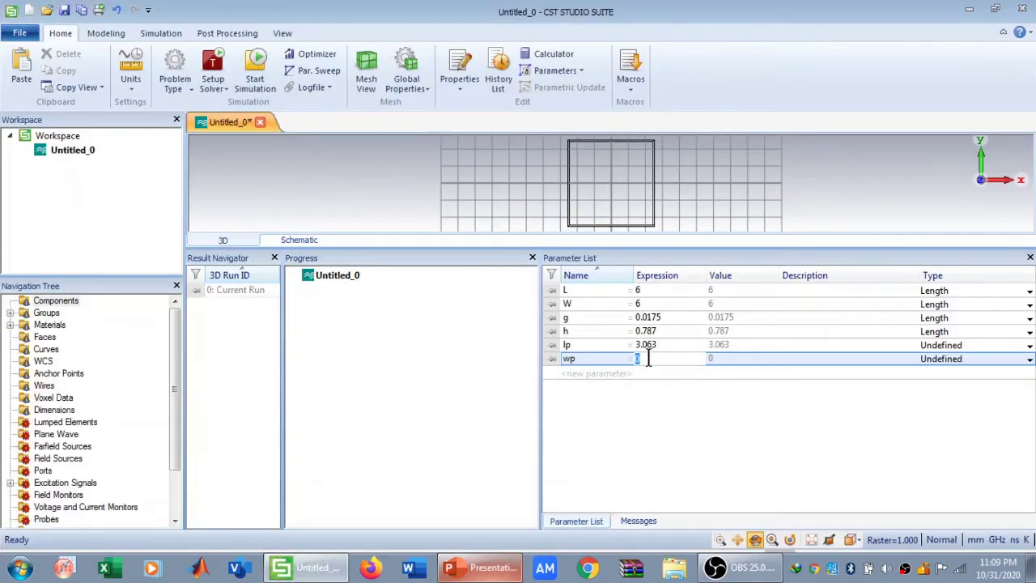
pyautogui.write('4.236')
# Consult the feedline width in the PowerPoint table and add parameter wf in CST STUDIO SUITE with expression 0.3
pyautogui.click(593, 374)
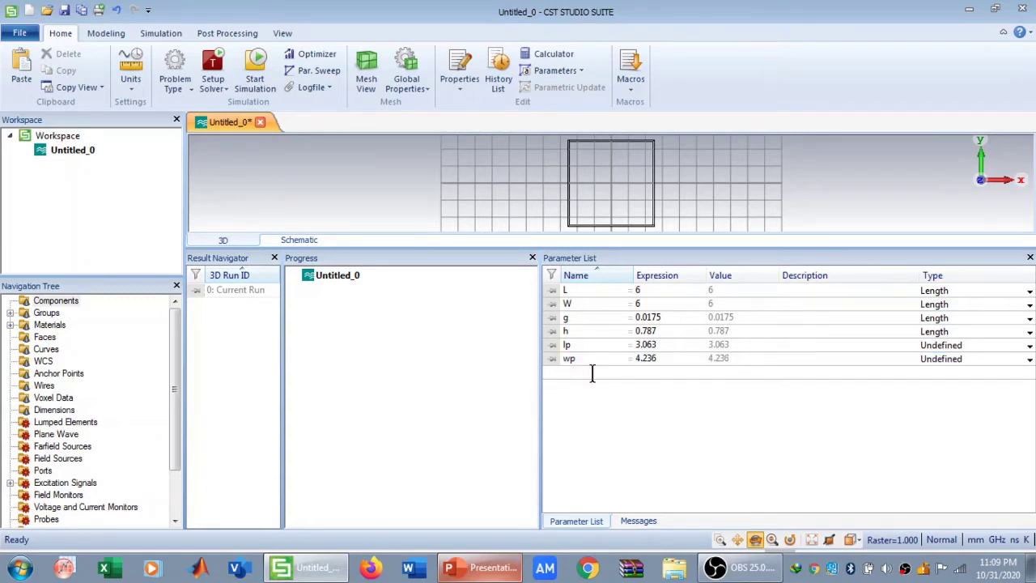
pyautogui.click(486, 568)
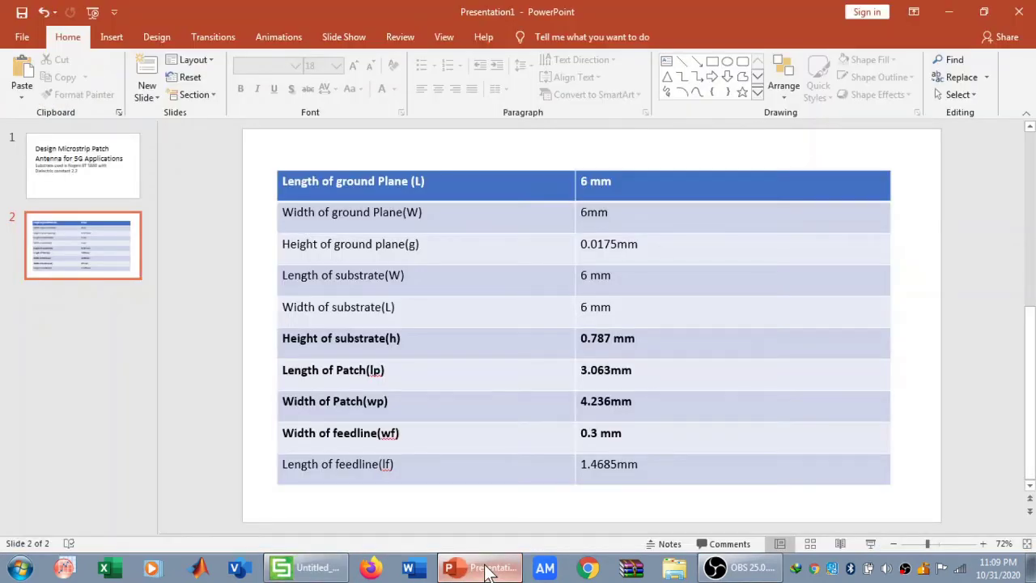
pyautogui.click(485, 569)
pyautogui.click(575, 373)
pyautogui.write('wf')
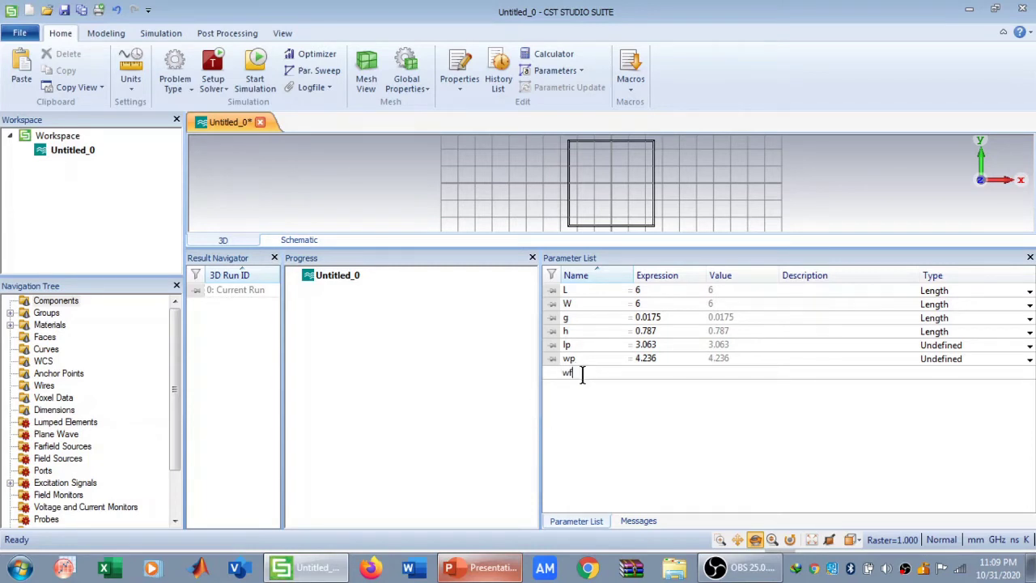
pyautogui.click(645, 372)
pyautogui.write('0')
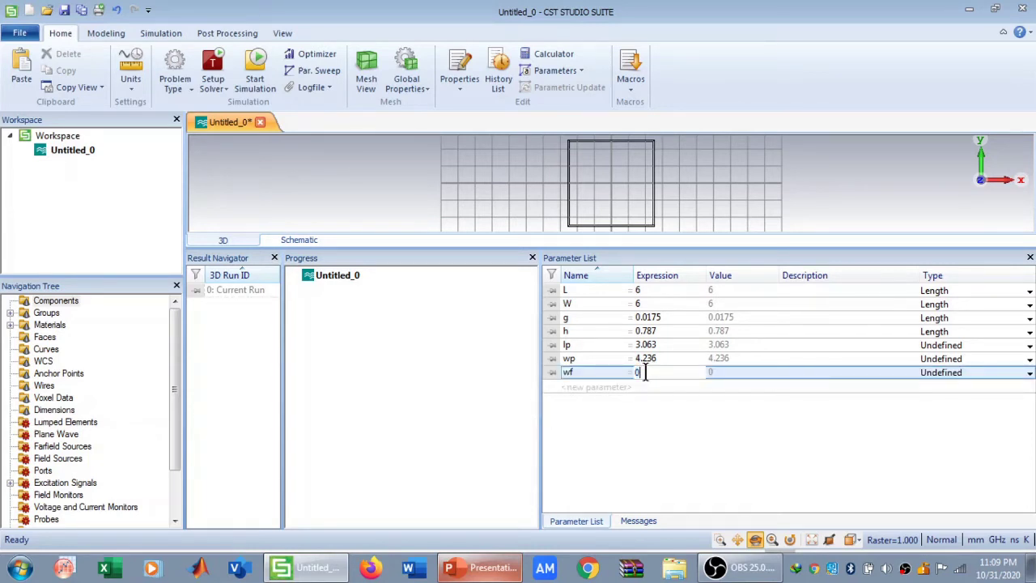
pyautogui.write('.3')
# Add the feedline length parameter lf with expression 1.4685, checking the value in the PowerPoint table before returning to CST STUDIO SUITE
pyautogui.click(584, 388)
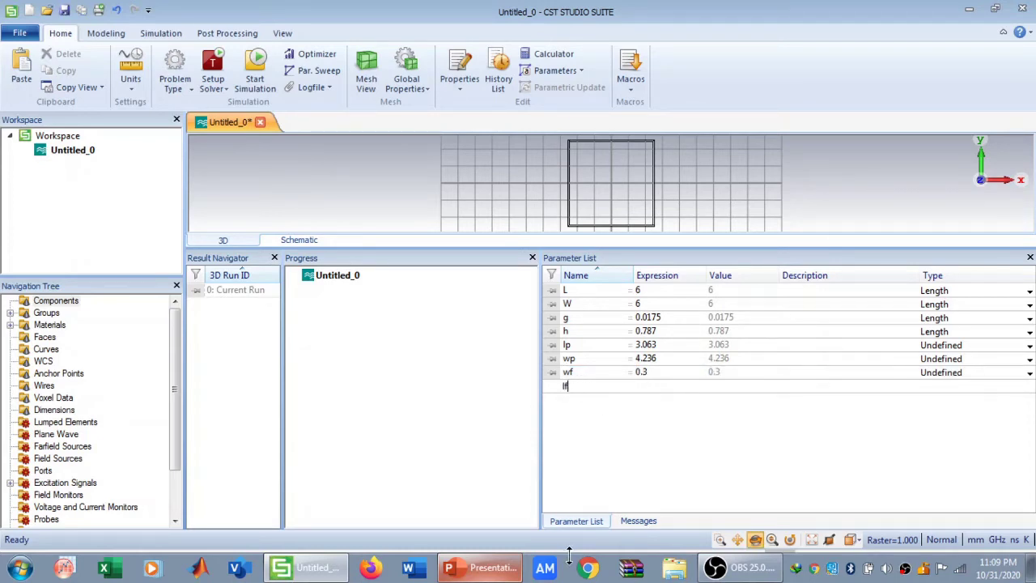
pyautogui.click(482, 567)
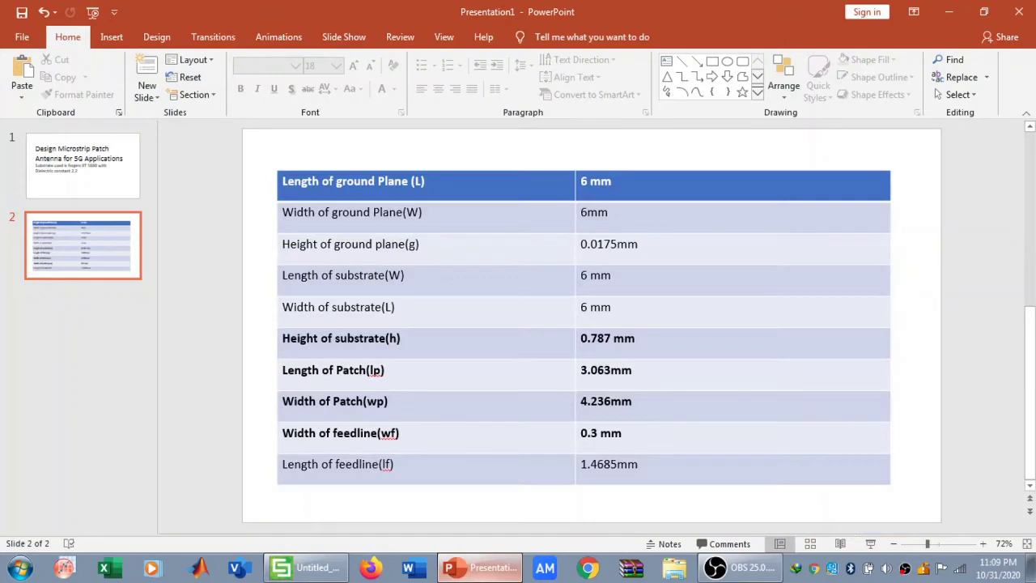
pyautogui.hotkey('alt', 'Tab')
pyautogui.click(643, 386)
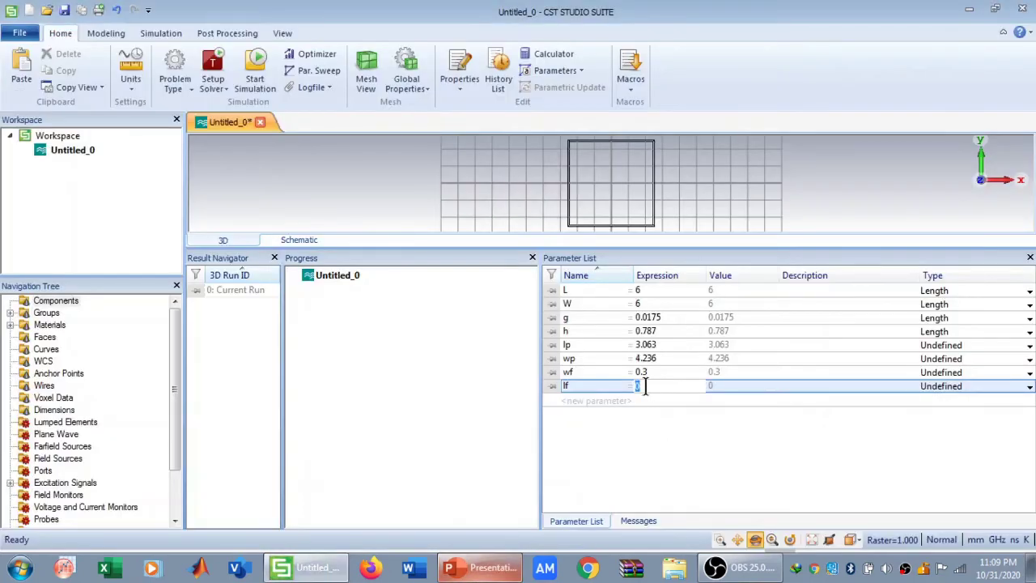
pyautogui.write('1.4685')
pyautogui.press('Return')
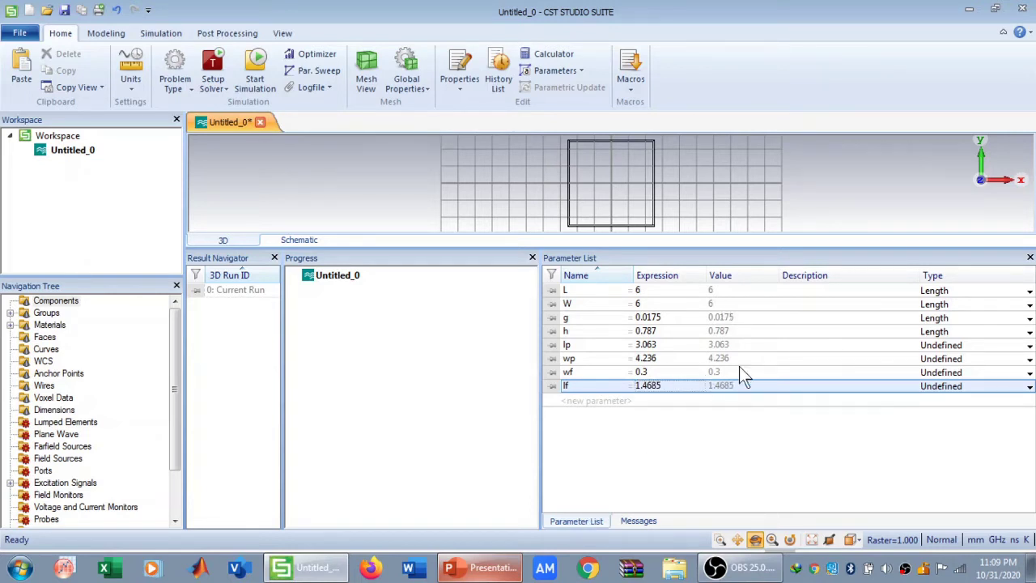
# Shrink the parameter list to enlarge the 3D view, and start a brick defined by numeric entry with the name Ground plane
pyautogui.moveTo(714, 249); pyautogui.dragTo(701, 462)
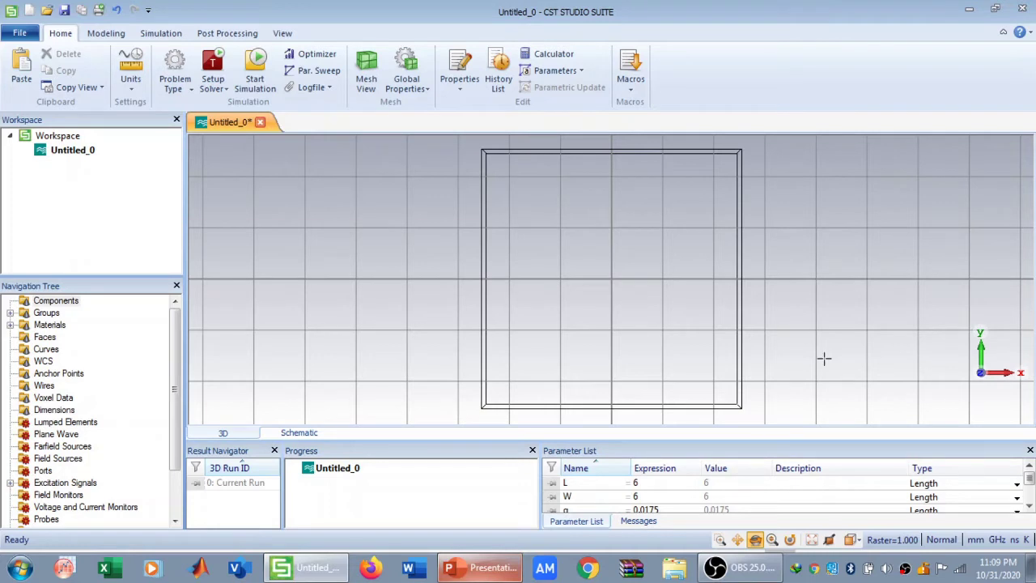
pyautogui.click(102, 36)
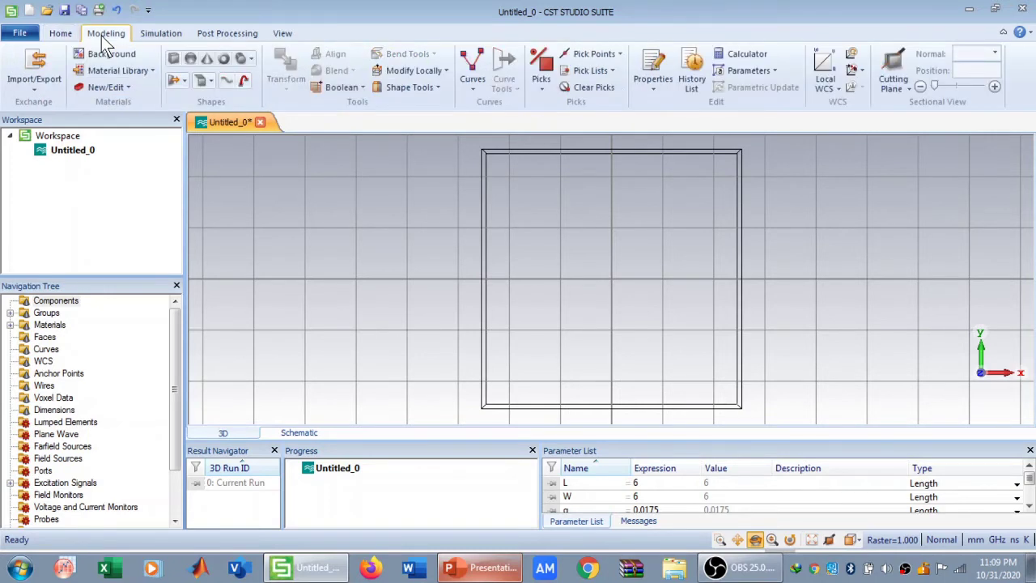
pyautogui.click(173, 59)
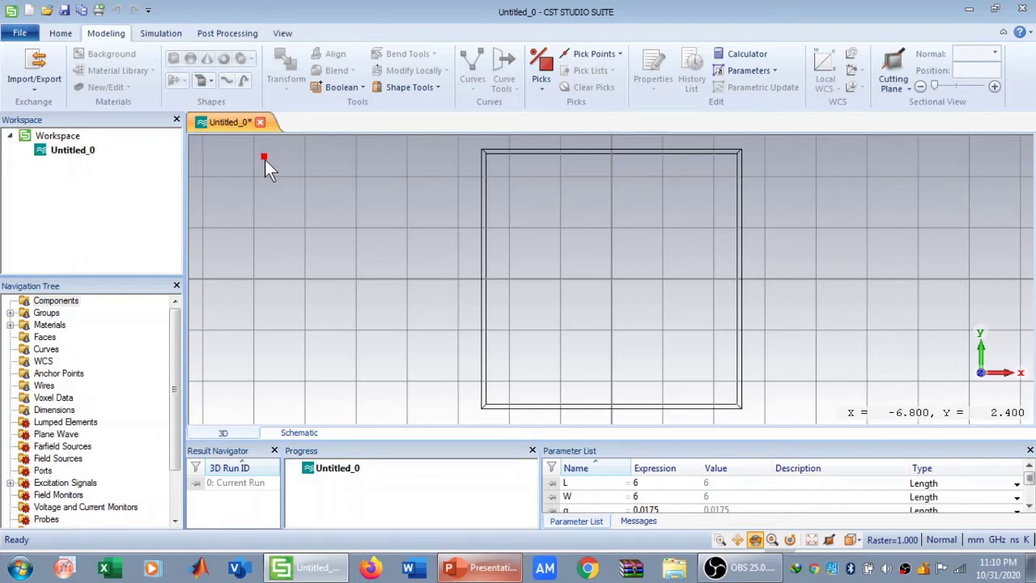
pyautogui.press('Escape')
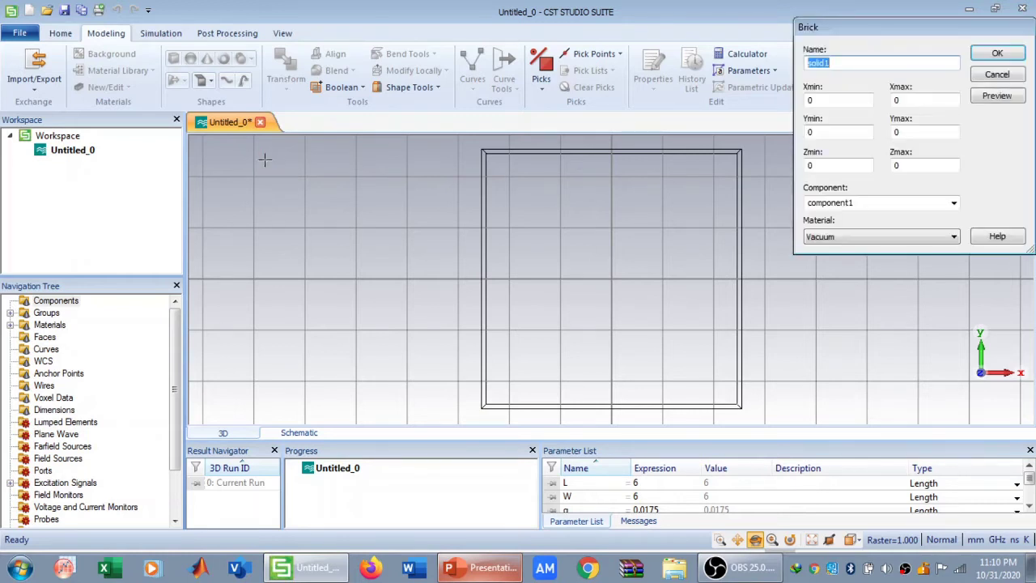
pyautogui.press('BackSpace')
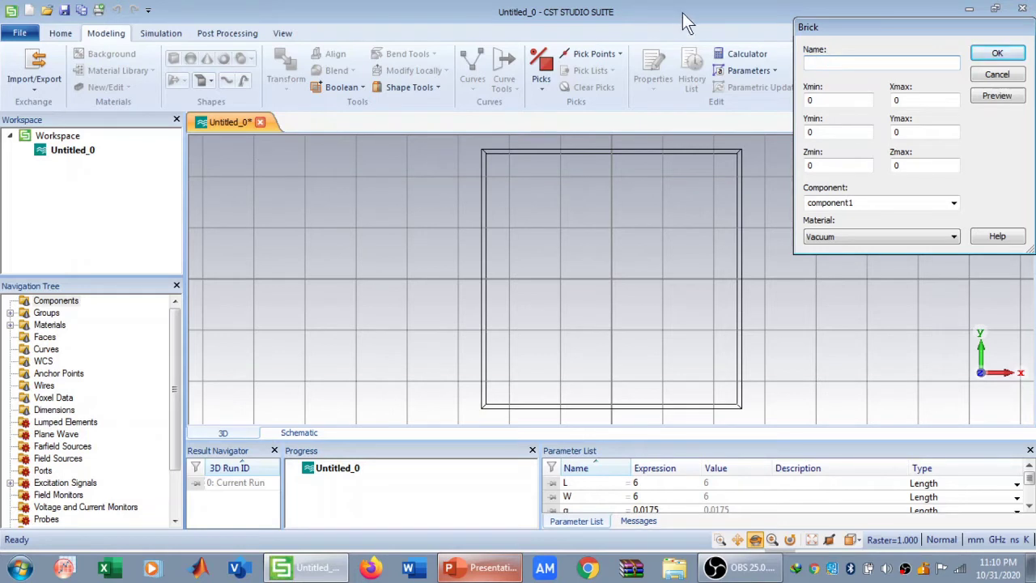
pyautogui.write('Ground plane')
# Set the Ground plane brick's X extent from -W/2 to W/2
pyautogui.click(818, 100)
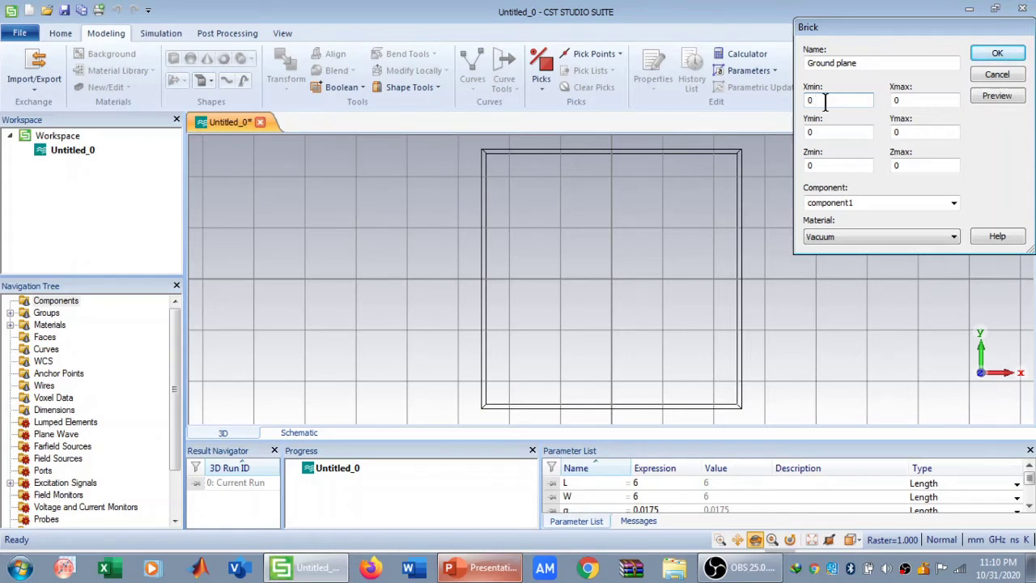
pyautogui.press('BackSpace')
pyautogui.write('W')
pyautogui.press('BackSpace')
pyautogui.write('-W/2')
pyautogui.click(909, 99)
pyautogui.press('BackSpace')
pyautogui.write('W/2')
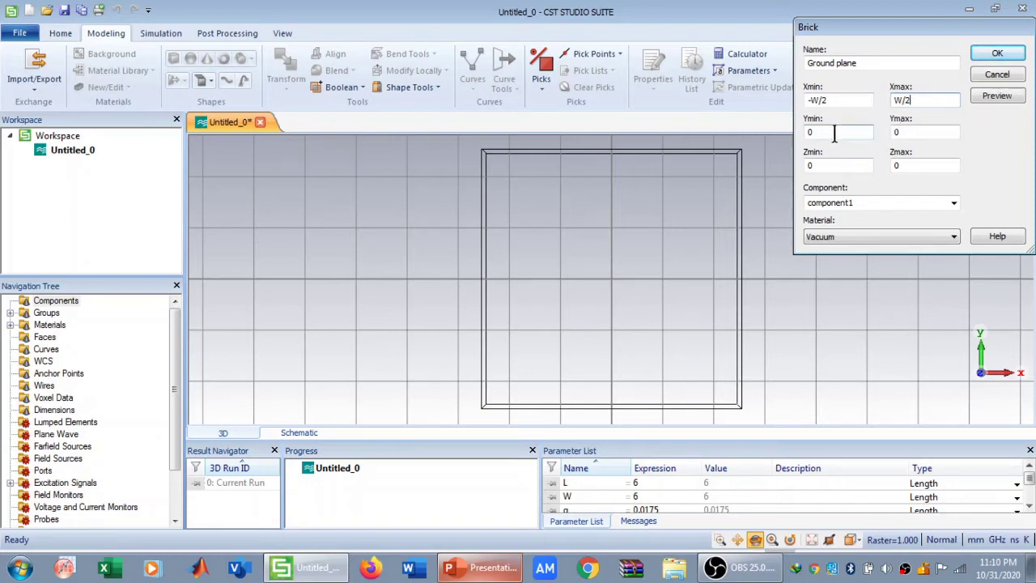
# Set the Ground plane brick's Y extent from -L/2 to L/2
pyautogui.press('BackSpace')
pyautogui.write('-L/2')
pyautogui.click(903, 131)
pyautogui.press('BackSpace')
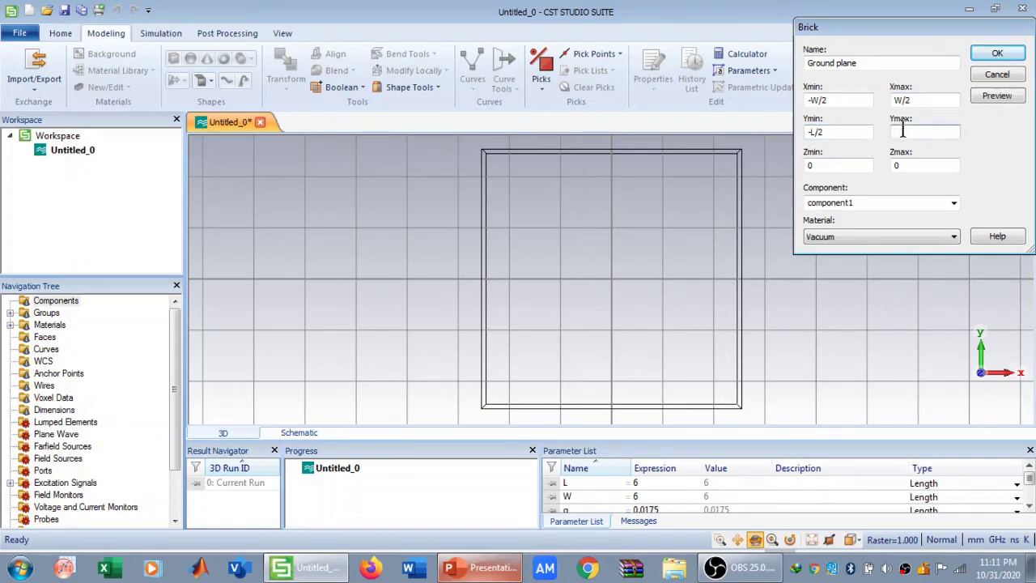
pyautogui.write('L/2')
pyautogui.click(846, 166)
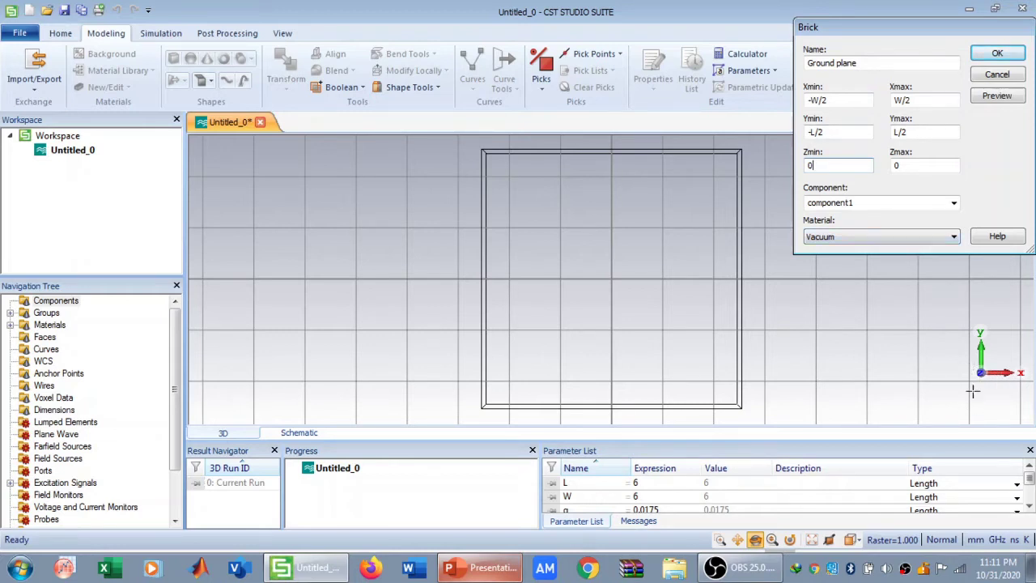
# Set the Ground plane brick's lower Z limit to -g, keeping the upper limit at 0
pyautogui.click(839, 165)
pyautogui.press('BackSpace')
pyautogui.write('-0')
pyautogui.press('BackSpace')
pyautogui.write('g')
# Load Copper (pure) from the material library for the Ground plane brick, preview it and create the brick
pyautogui.click(854, 240)
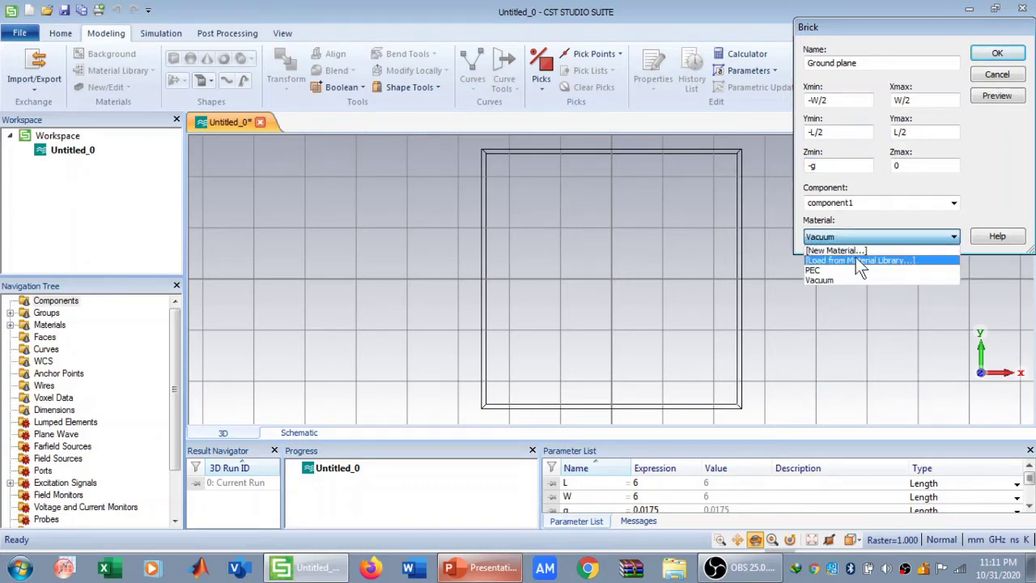
pyautogui.click(857, 261)
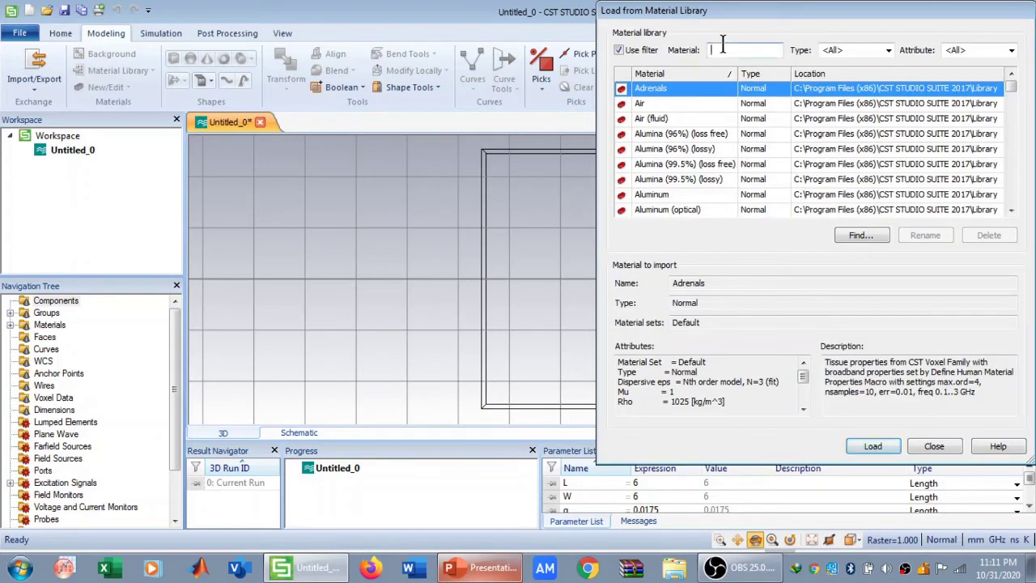
pyautogui.write('copper')
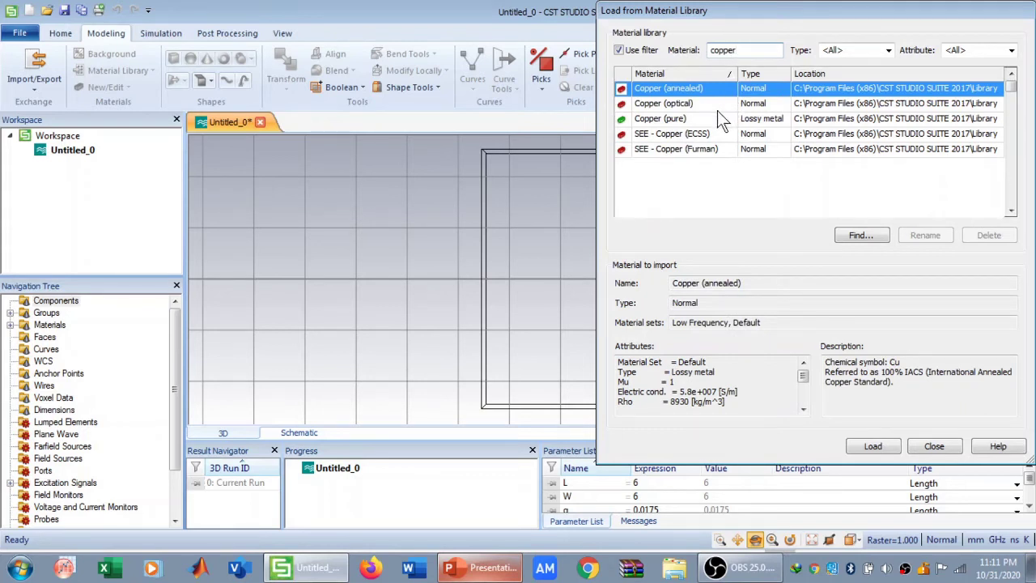
pyautogui.click(751, 120)
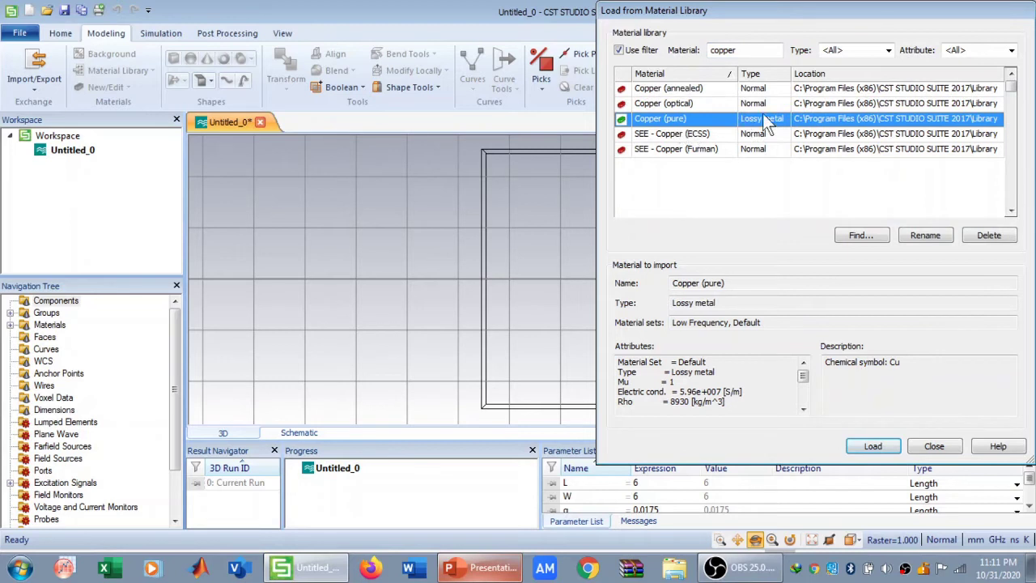
pyautogui.click(873, 446)
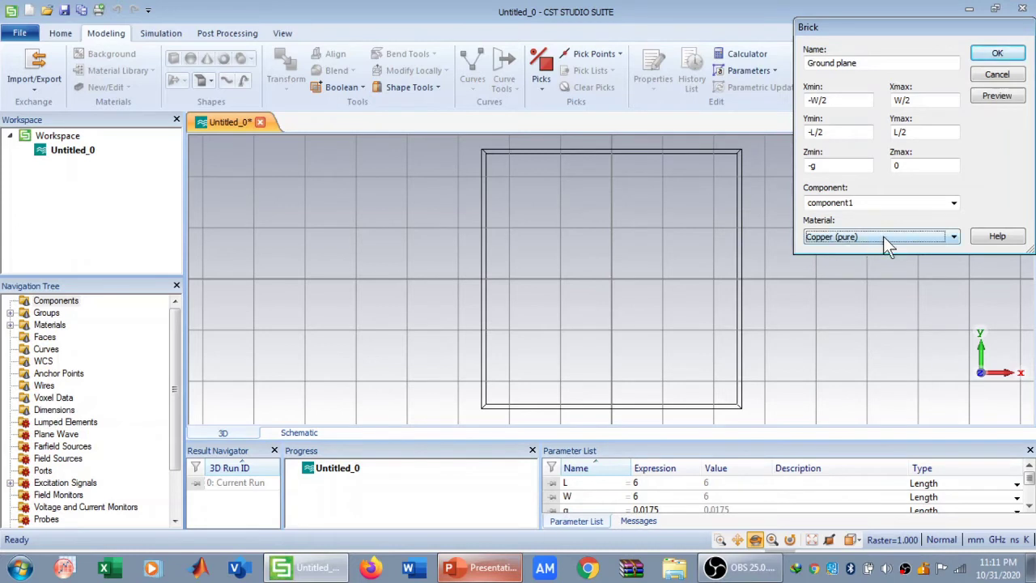
pyautogui.click(1012, 98)
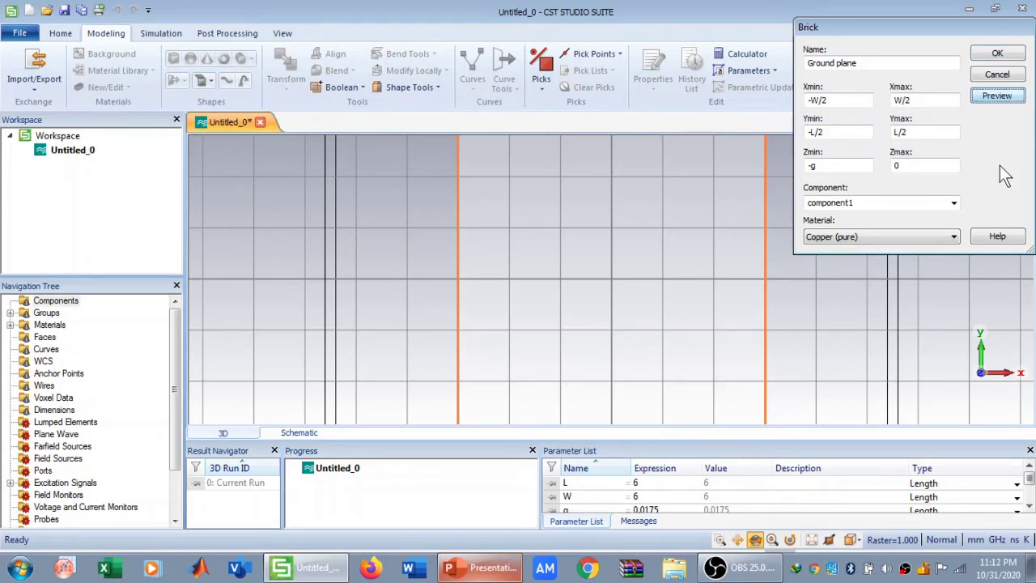
pyautogui.click(1007, 54)
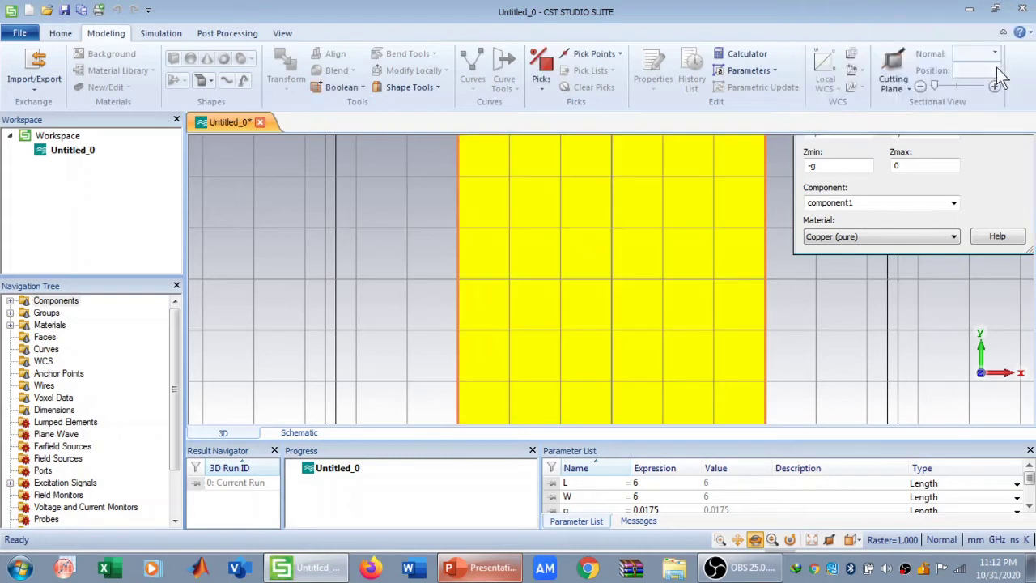
# Start another brick defined by numeric entry and name it substrate
pyautogui.click(814, 541)
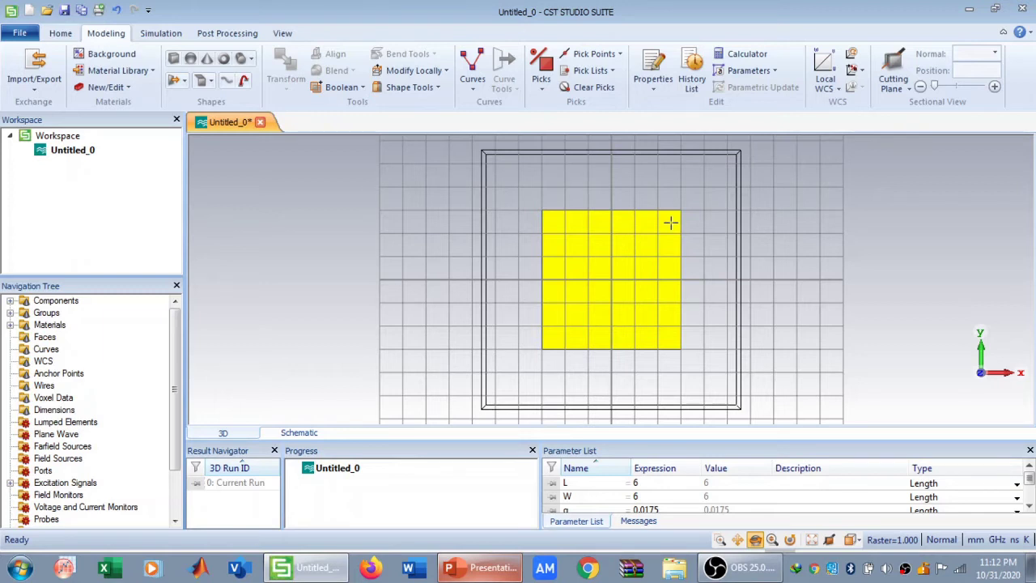
pyautogui.click(174, 60)
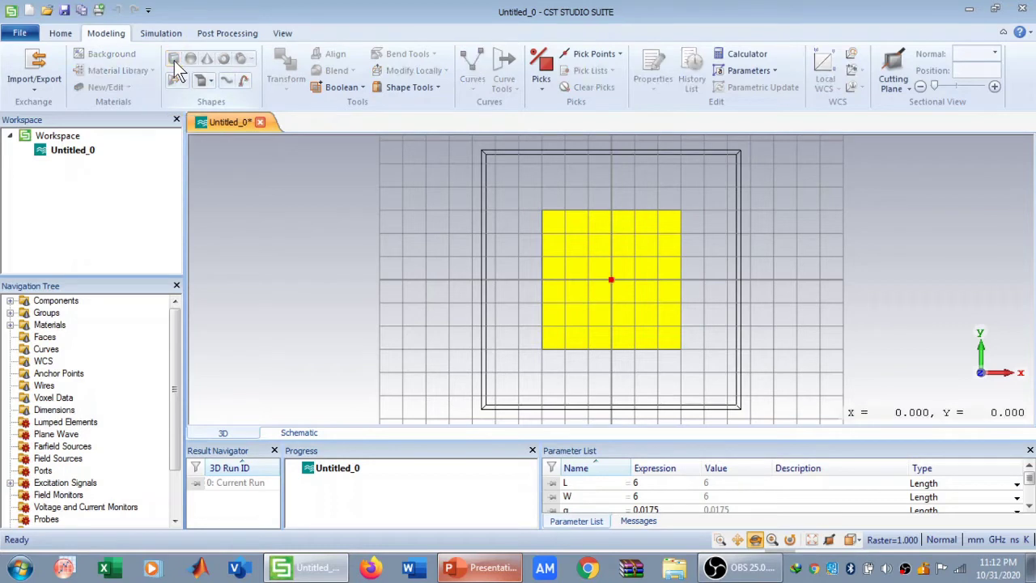
pyautogui.press('Escape')
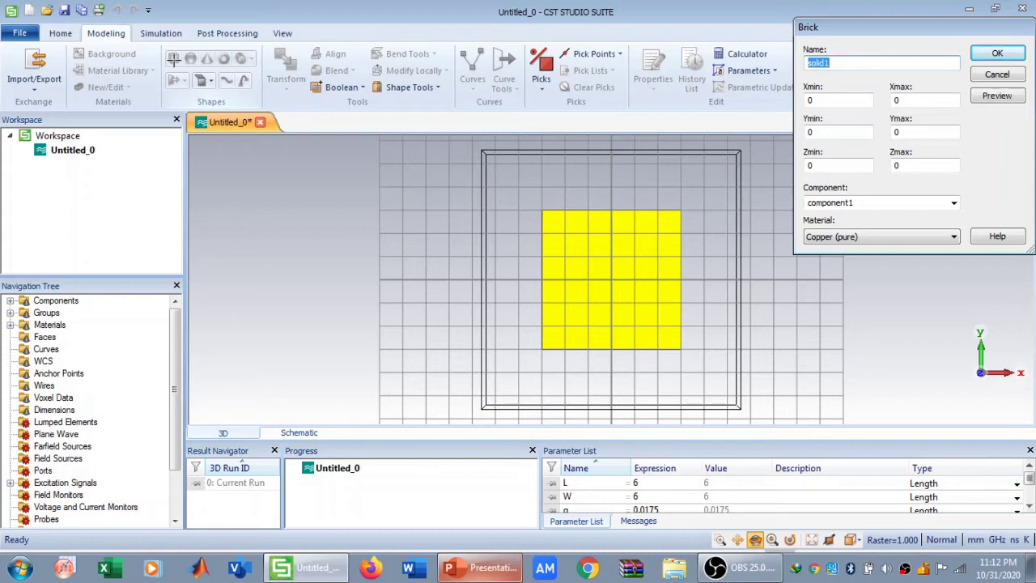
pyautogui.write('substrate')
pyautogui.press('Tab')
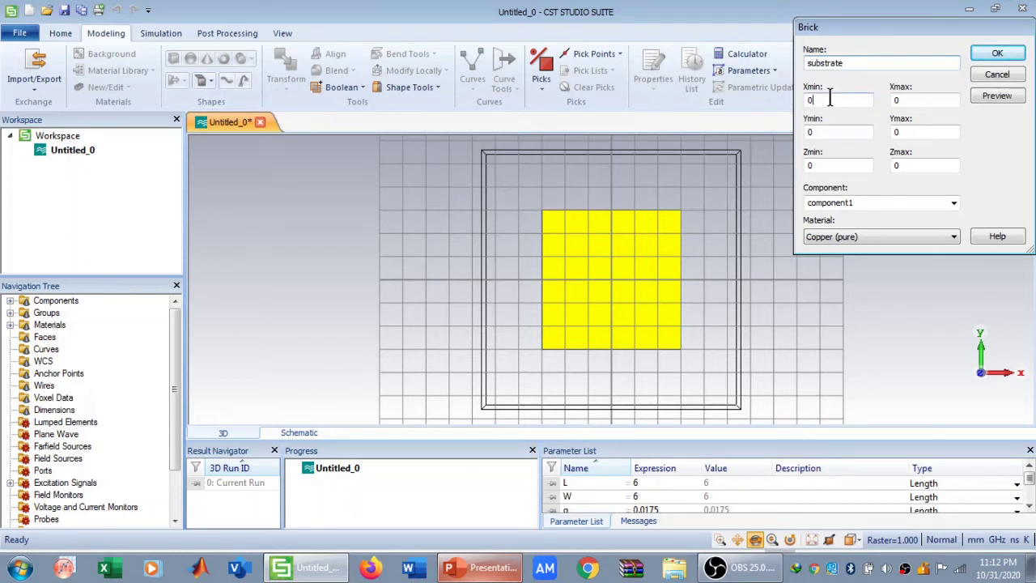
# Set the substrate brick's X extent from -W/2 to W/2
pyautogui.write('-')
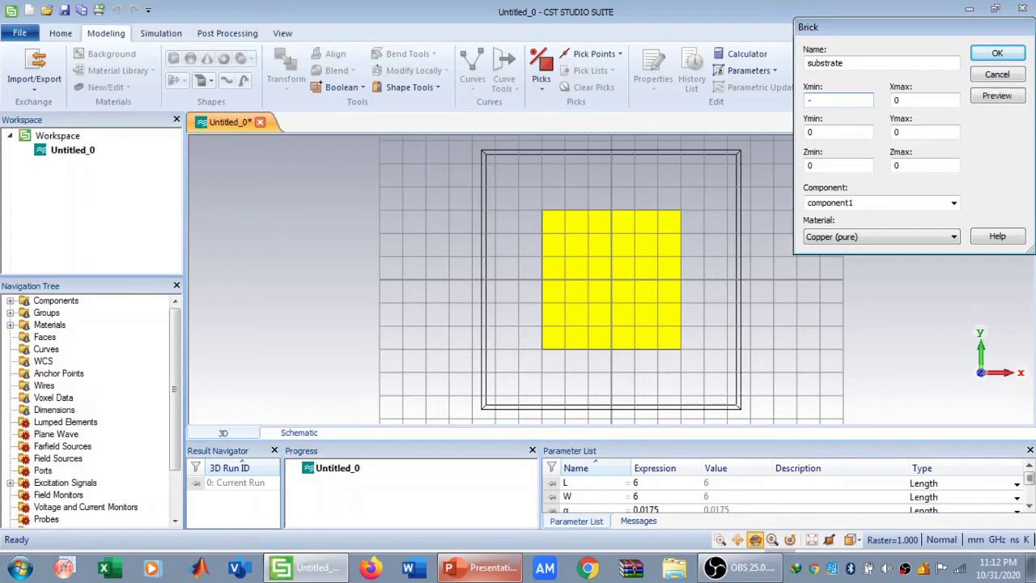
pyautogui.write('w')
pyautogui.press('BackSpace')
pyautogui.press('BackSpace')
pyautogui.write('-W/2')
pyautogui.click(931, 101)
pyautogui.press('BackSpace')
pyautogui.write('W/2')
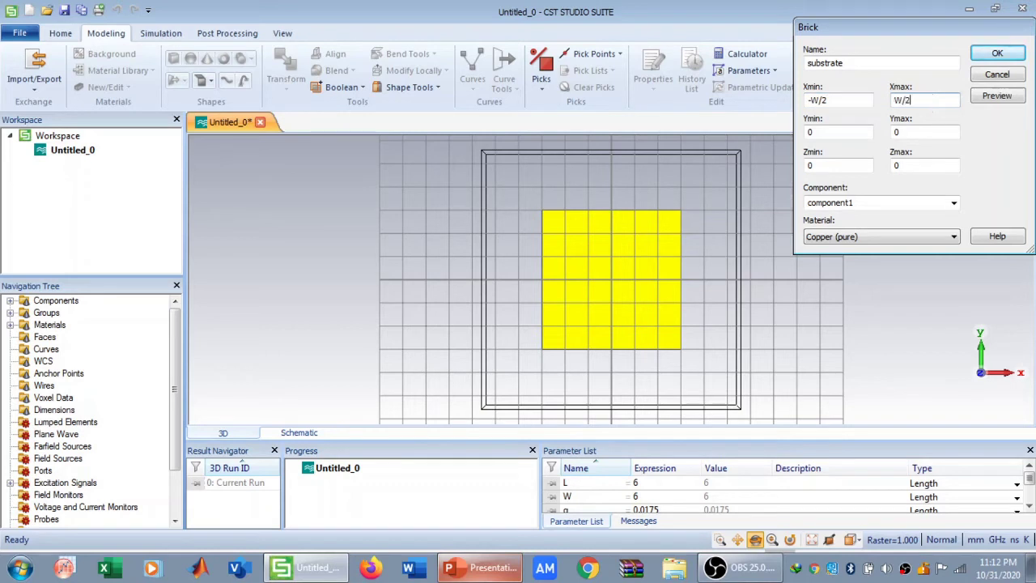
# Set the substrate brick's Y extent from -L/2 to L/2
pyautogui.click(840, 131)
pyautogui.press('BackSpace')
pyautogui.write('-L/2')
pyautogui.click(908, 133)
pyautogui.press('BackSpace')
pyautogui.write('L/2')
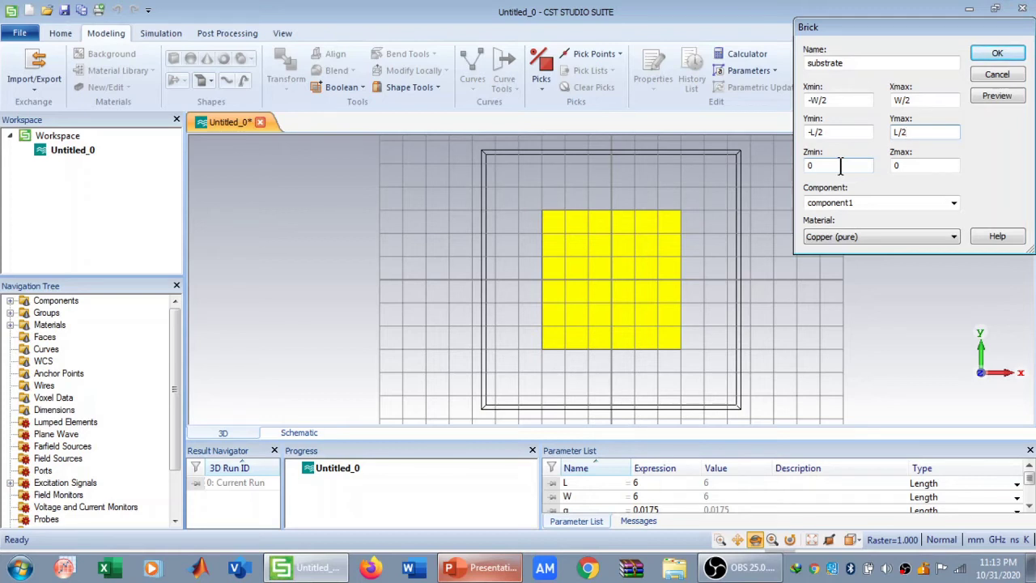
# Set the substrate brick's Z extent from 0 to h
pyautogui.click(820, 166)
pyautogui.click(913, 166)
pyautogui.press('BackSpace')
pyautogui.write('H')
pyautogui.press('BackSpace')
pyautogui.write('h')
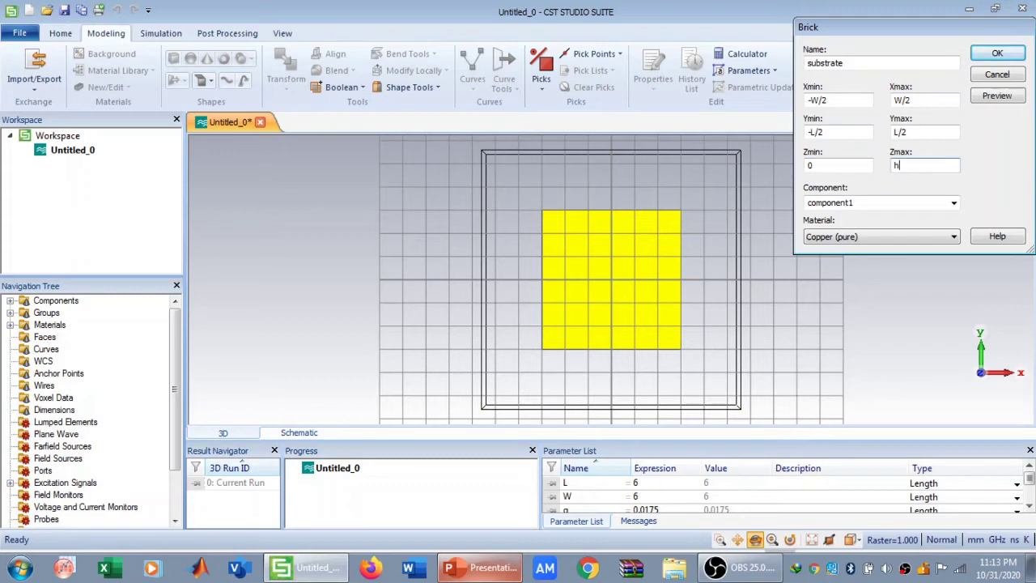
# Open the material library for the substrate brick's material and filter it by "rogers rt"
pyautogui.click(880, 238)
pyautogui.click(865, 261)
pyautogui.click(737, 51)
pyautogui.write('rogger')
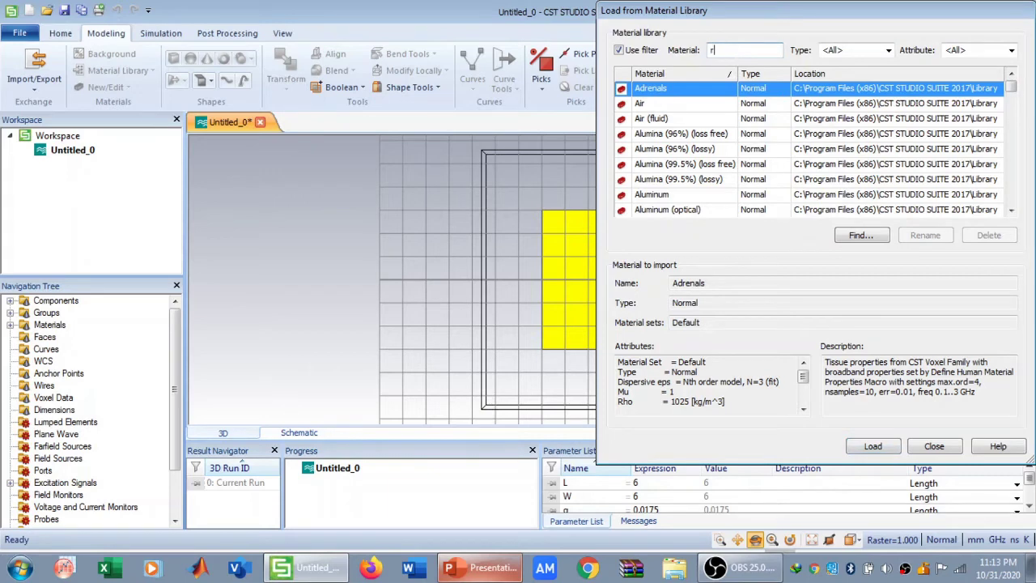
pyautogui.press('BackSpace')
pyautogui.press('BackSpace')
pyautogui.press('BackSpace')
pyautogui.write('ers')
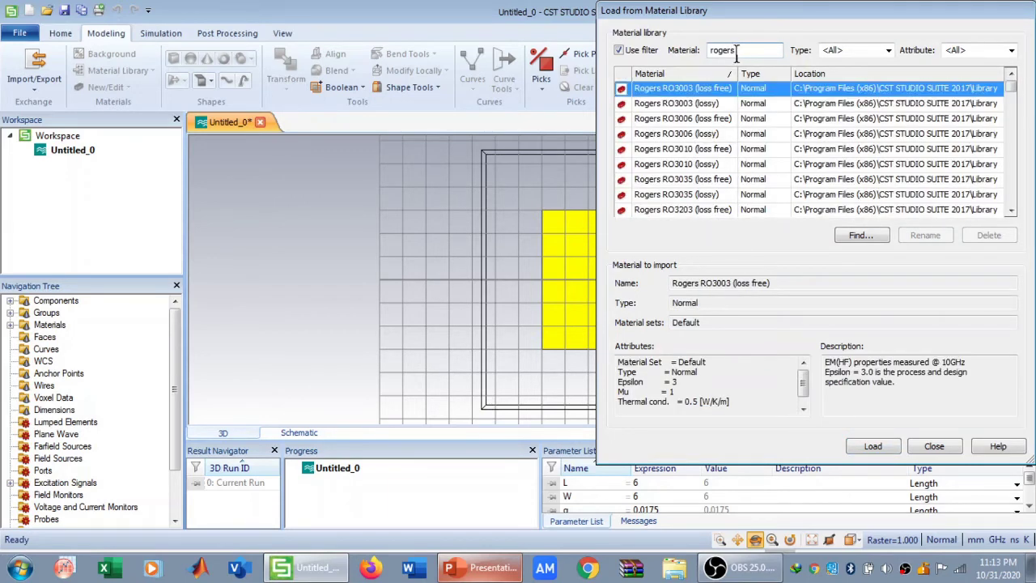
pyautogui.write(' rt')
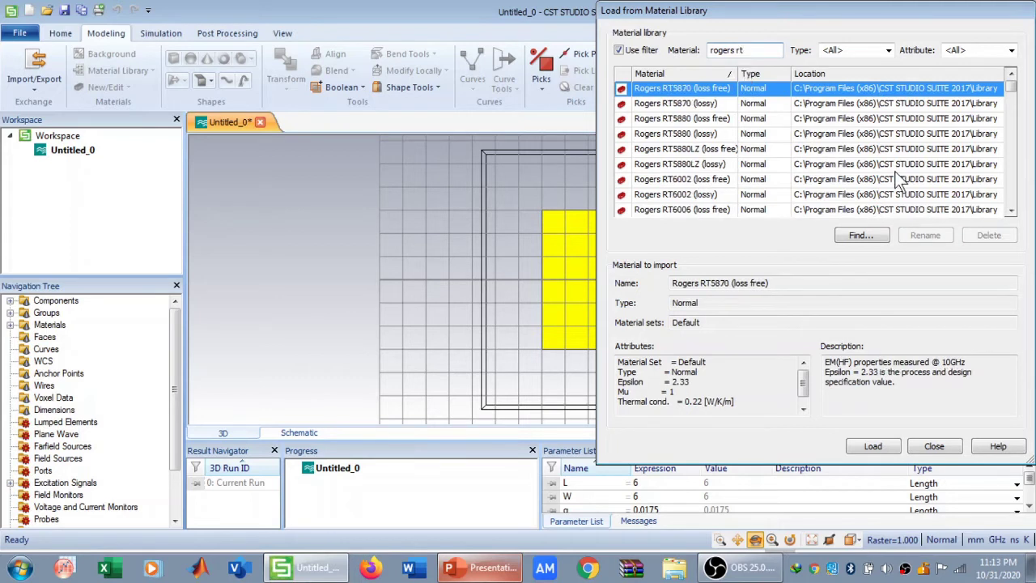
# Load Rogers RT5880 (lossy) after checking its epsilon in the description, preview the substrate brick and create it
pyautogui.click(712, 134)
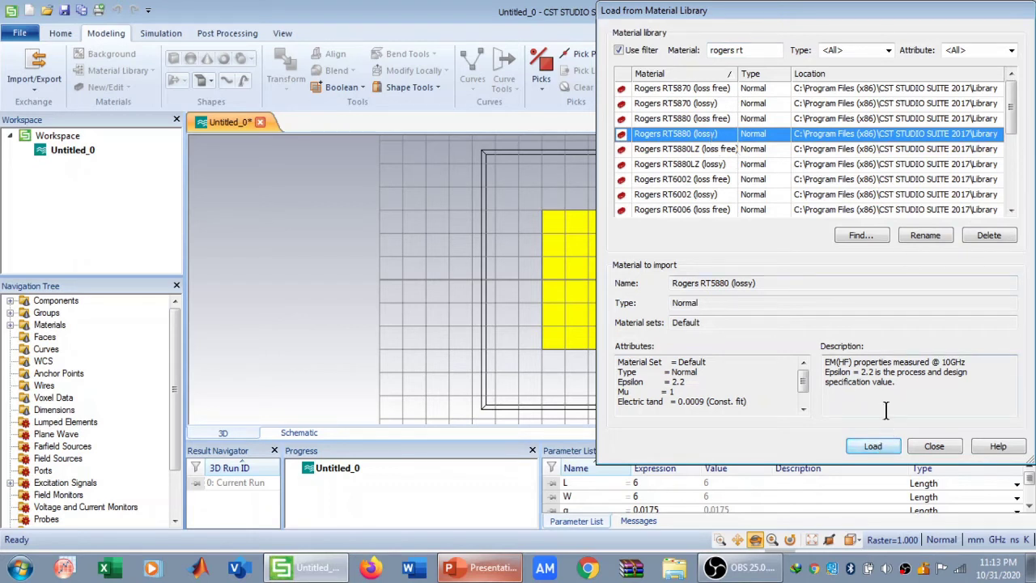
pyautogui.doubleClick(866, 373)
pyautogui.moveTo(863, 373); pyautogui.dragTo(859, 379)
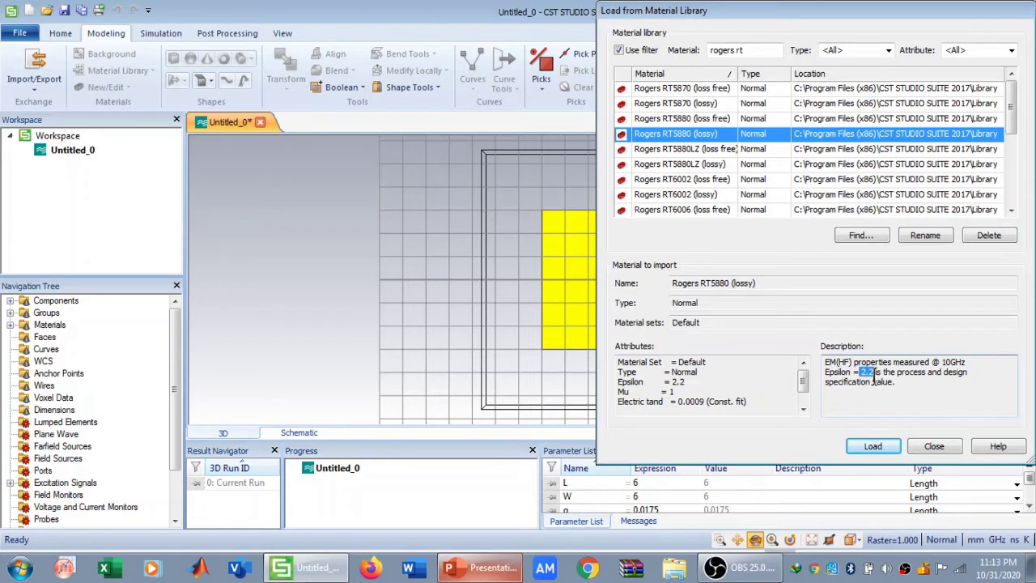
pyautogui.click(874, 377)
pyautogui.click(874, 448)
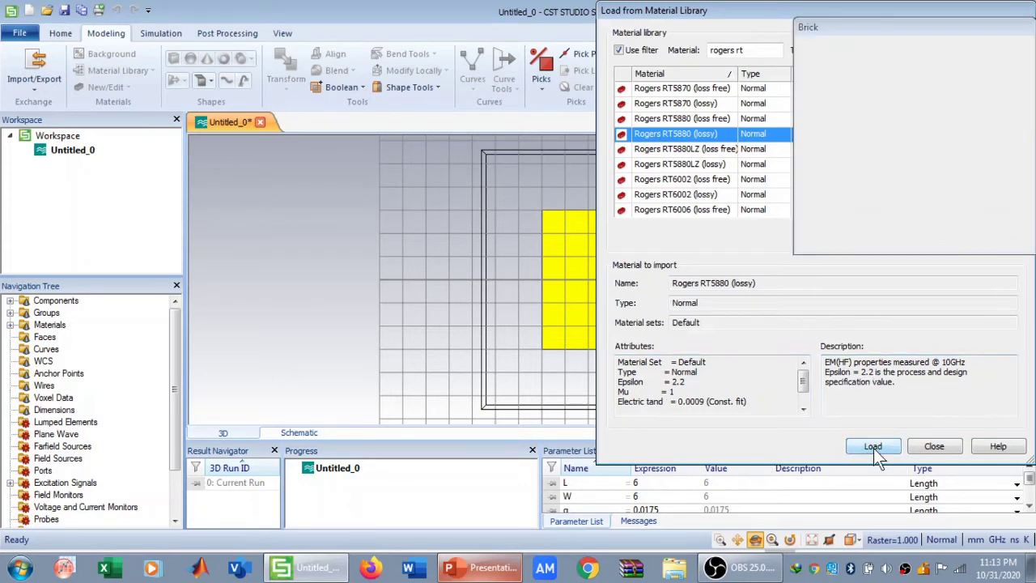
pyautogui.click(996, 96)
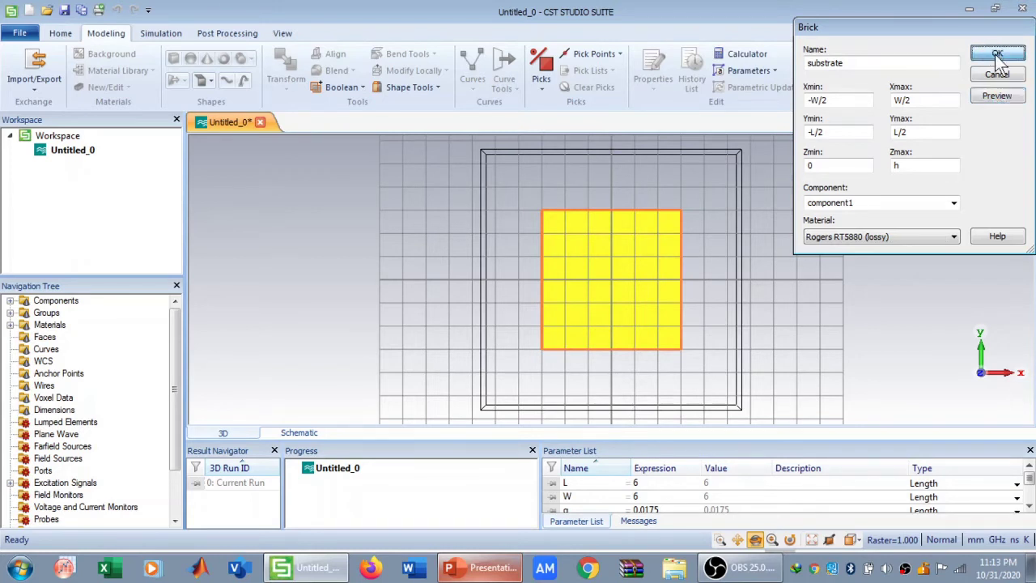
pyautogui.click(997, 57)
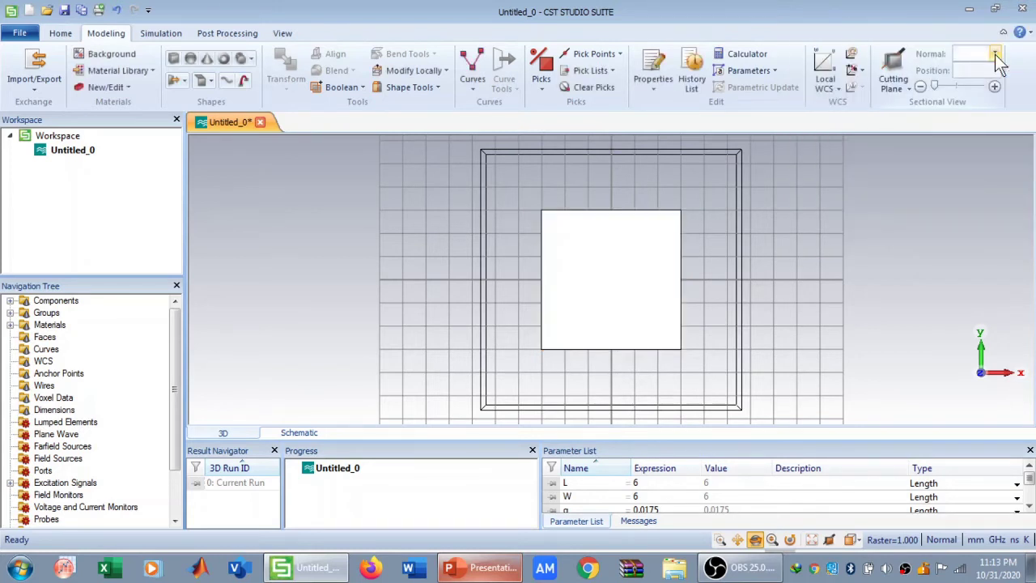
# Inspect the Ground plane and substrate solids and their material properties under component1, and return to the front view
pyautogui.click(757, 540)
pyautogui.moveTo(523, 299); pyautogui.dragTo(863, 276)
pyautogui.doubleClick(75, 298)
pyautogui.doubleClick(73, 312)
pyautogui.click(85, 325)
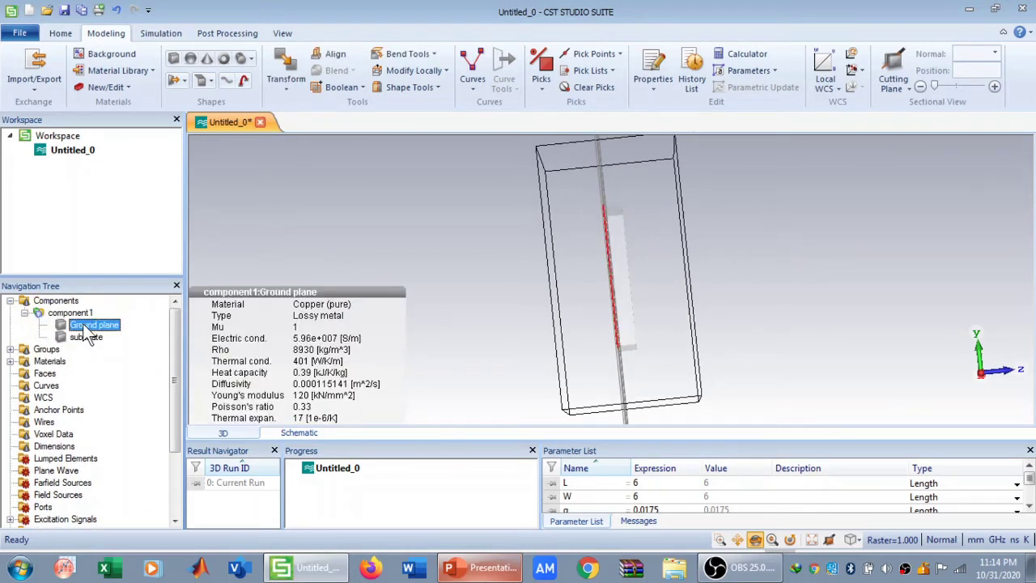
pyautogui.click(86, 337)
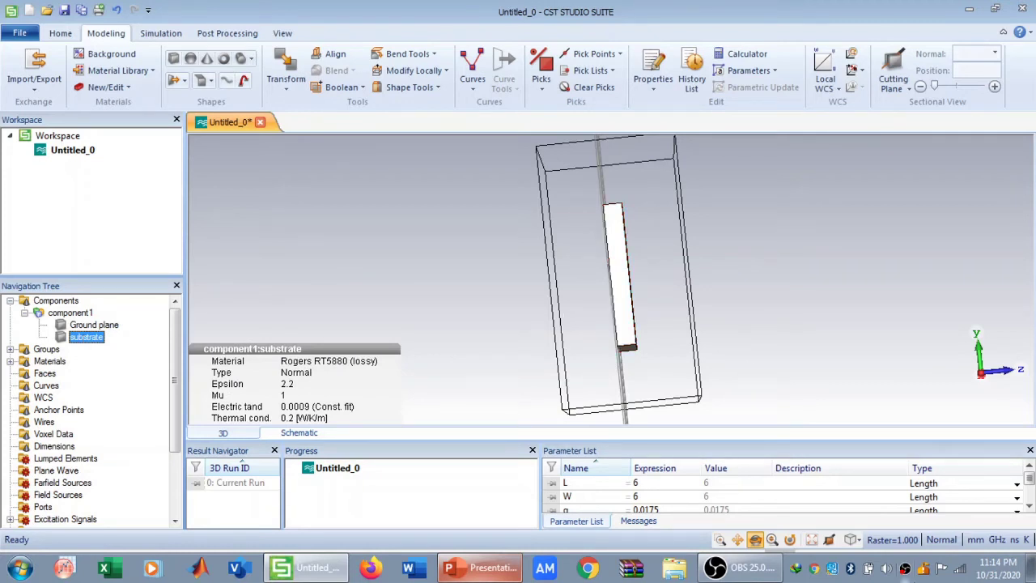
pyautogui.click(852, 540)
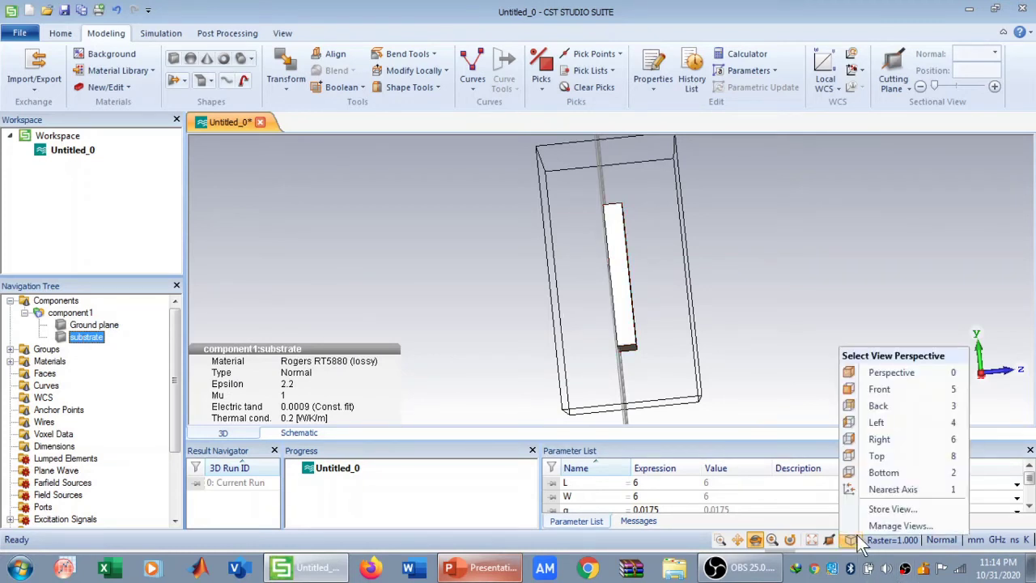
pyautogui.click(890, 390)
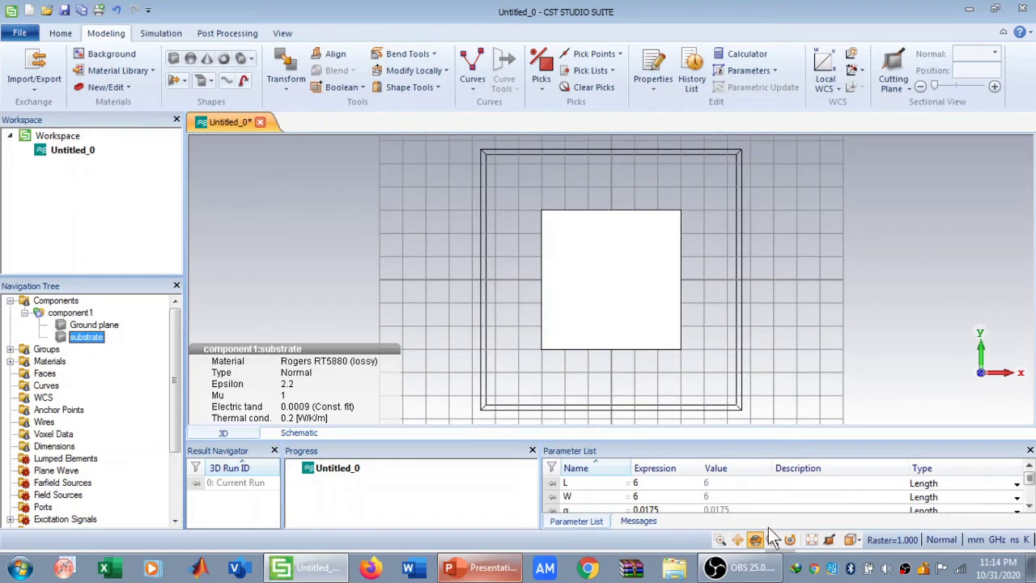
# Start a third brick defined by numeric entry and name it patch
pyautogui.click(813, 541)
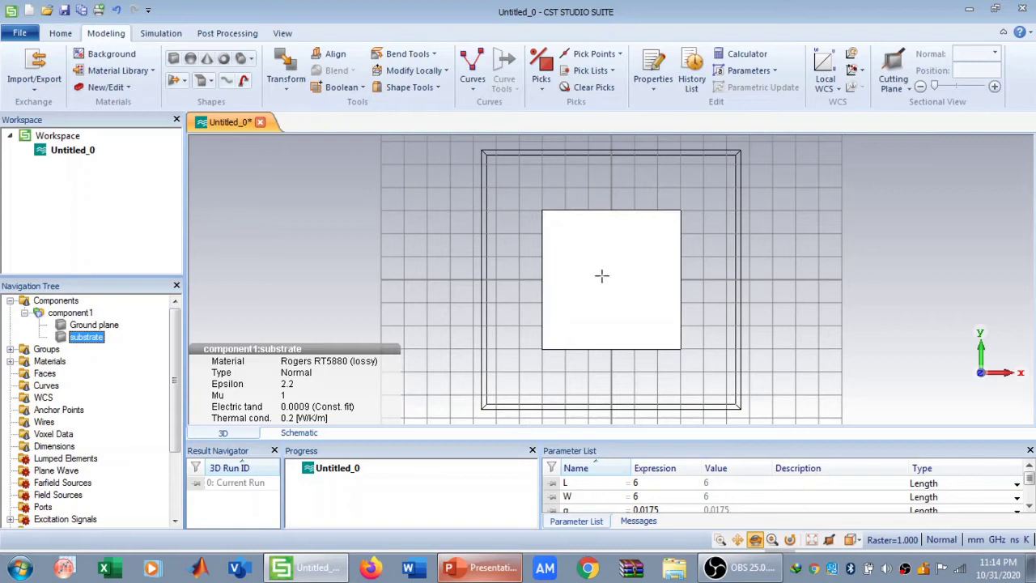
pyautogui.click(173, 61)
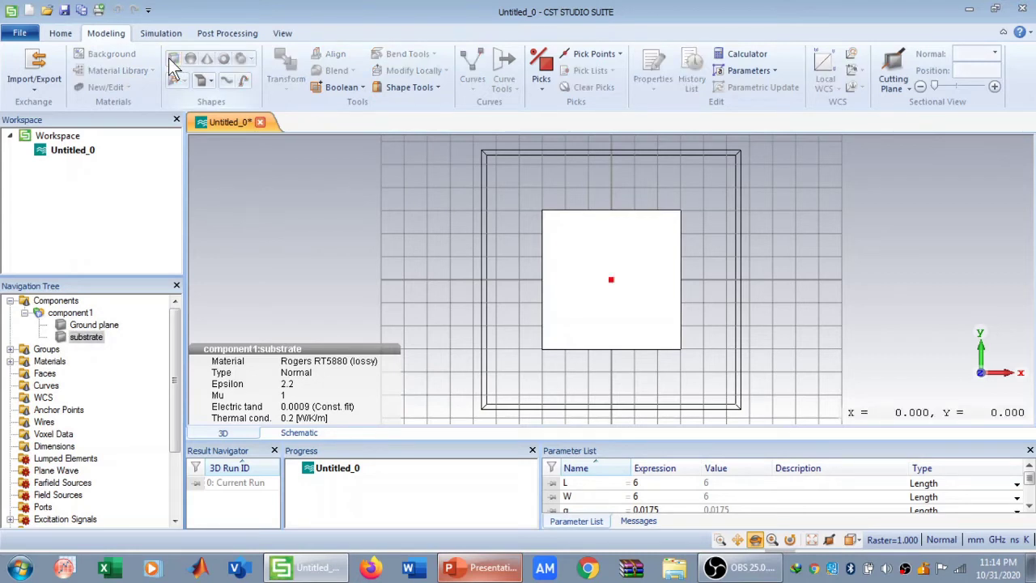
pyautogui.press('Escape')
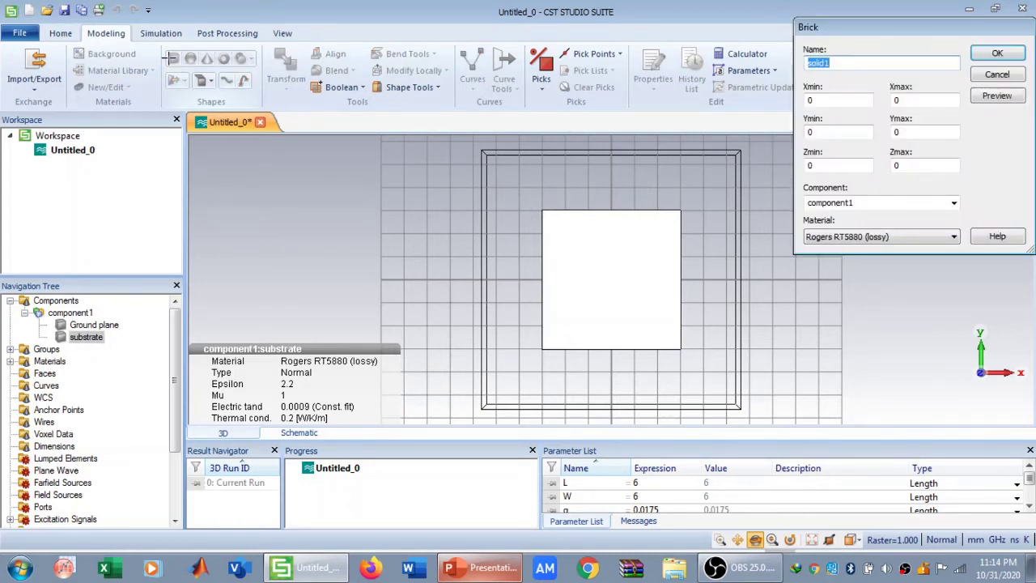
pyautogui.write('patch')
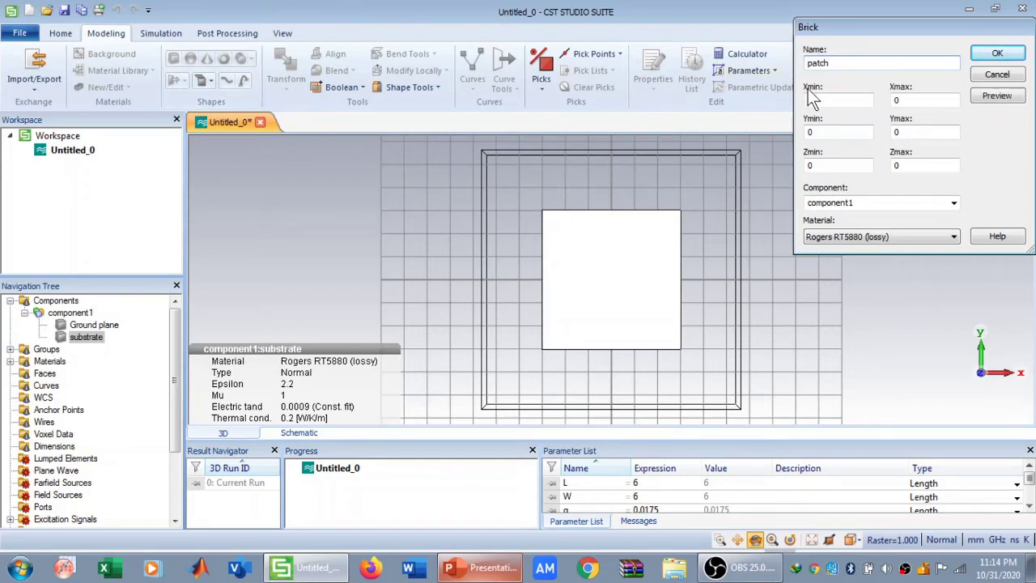
# Set the patch brick's X extent from -wp/2 to wp/2
pyautogui.click(825, 98)
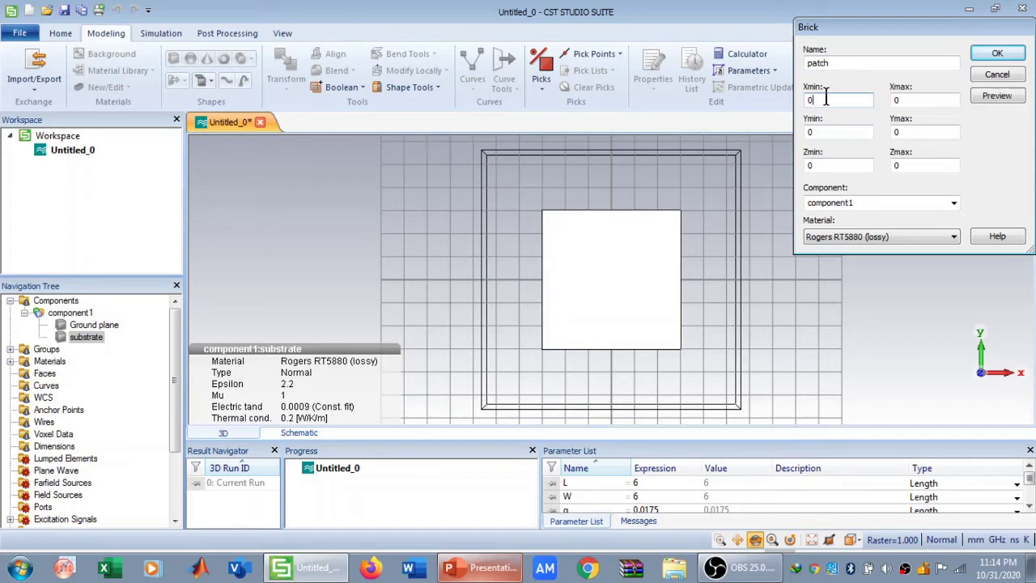
pyautogui.press('BackSpace')
pyautogui.write('-wp/2')
pyautogui.click(908, 100)
pyautogui.press('BackSpace')
pyautogui.write('wp/2')
pyautogui.press('Tab')
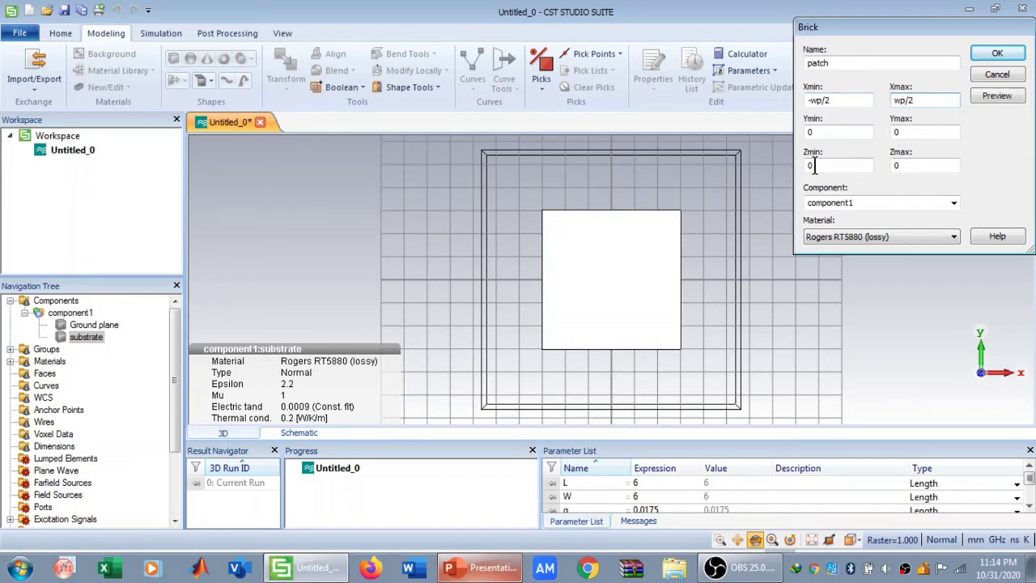
# Set the patch brick's Y extent from -lp/2 to lp/2
pyautogui.click(823, 134)
pyautogui.press('BackSpace')
pyautogui.write('-lp/2')
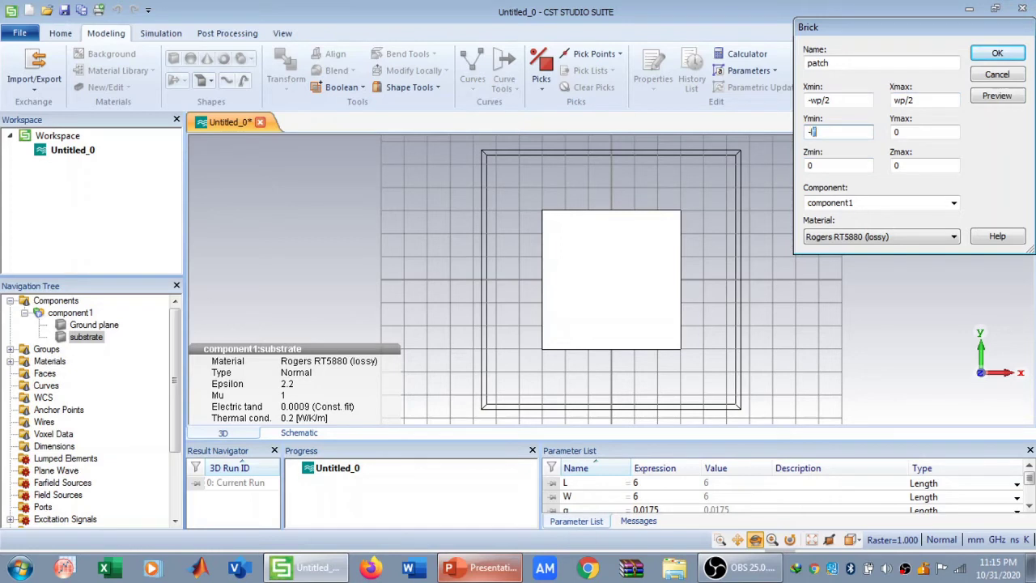
pyautogui.click(921, 130)
pyautogui.press('BackSpace')
pyautogui.write('lp/2')
# Set the patch brick's Z extent from h to h+g
pyautogui.click(837, 167)
pyautogui.press('BackSpace')
pyautogui.write('h')
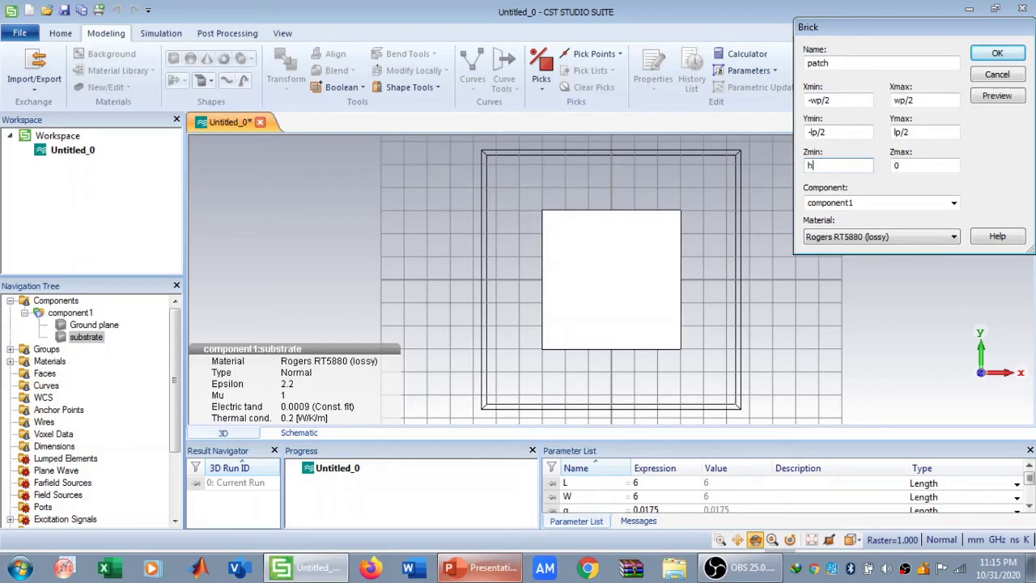
pyautogui.click(900, 166)
pyautogui.press('BackSpace')
pyautogui.write('h+g')
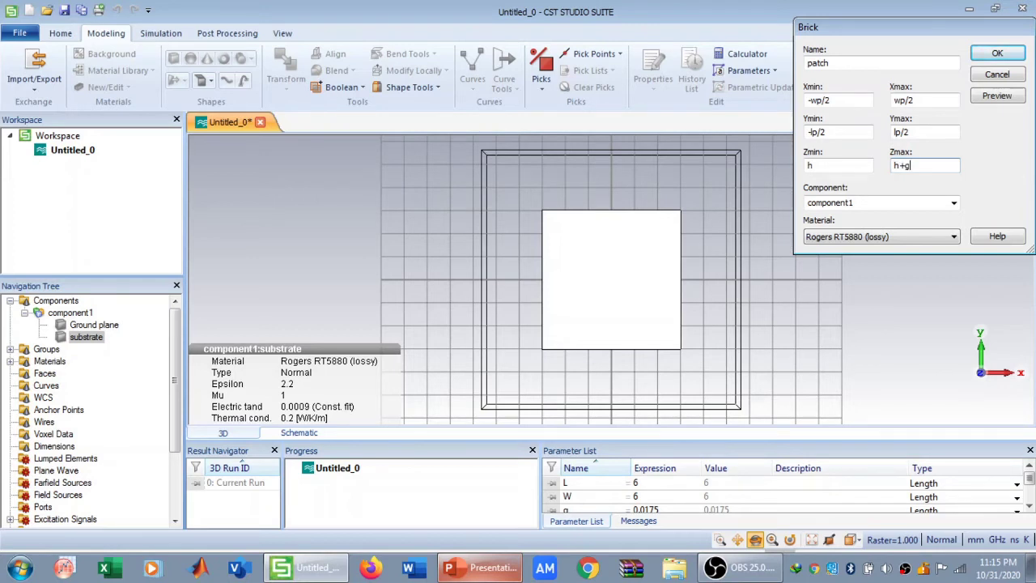
# Assign Copper (pure) to the patch, preview it and create the brick
pyautogui.click(911, 236)
pyautogui.click(850, 268)
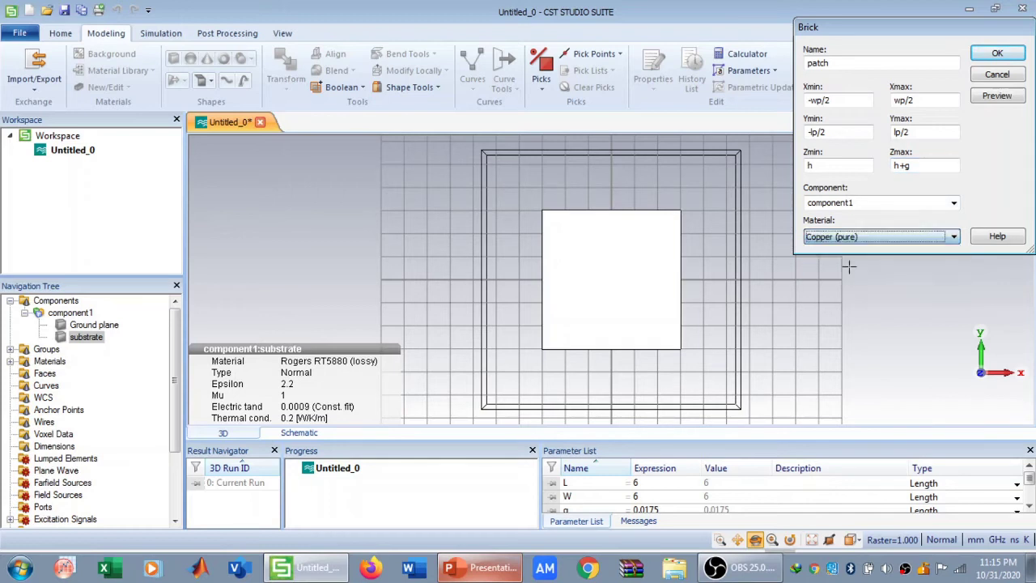
pyautogui.click(995, 95)
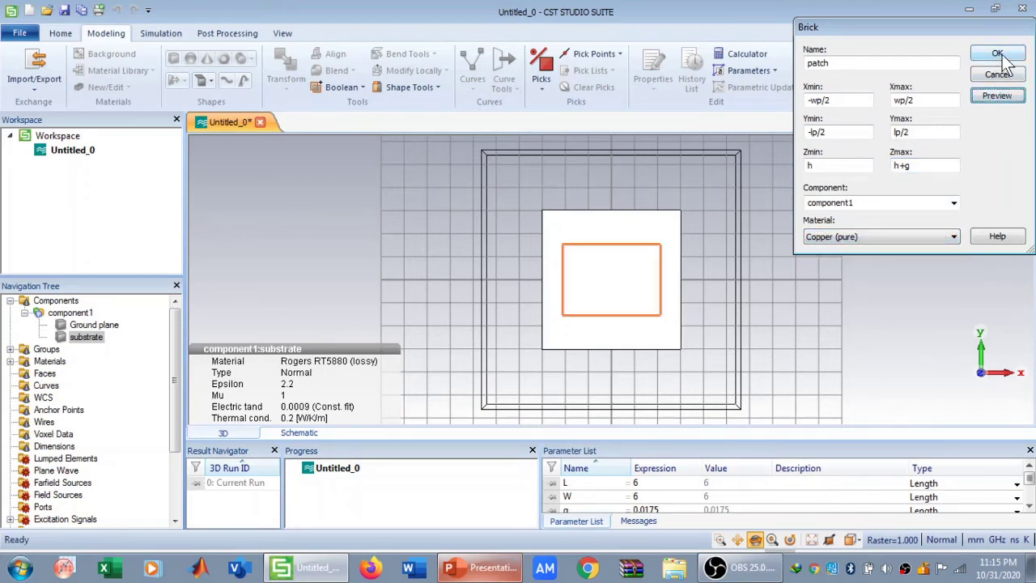
pyautogui.click(1002, 56)
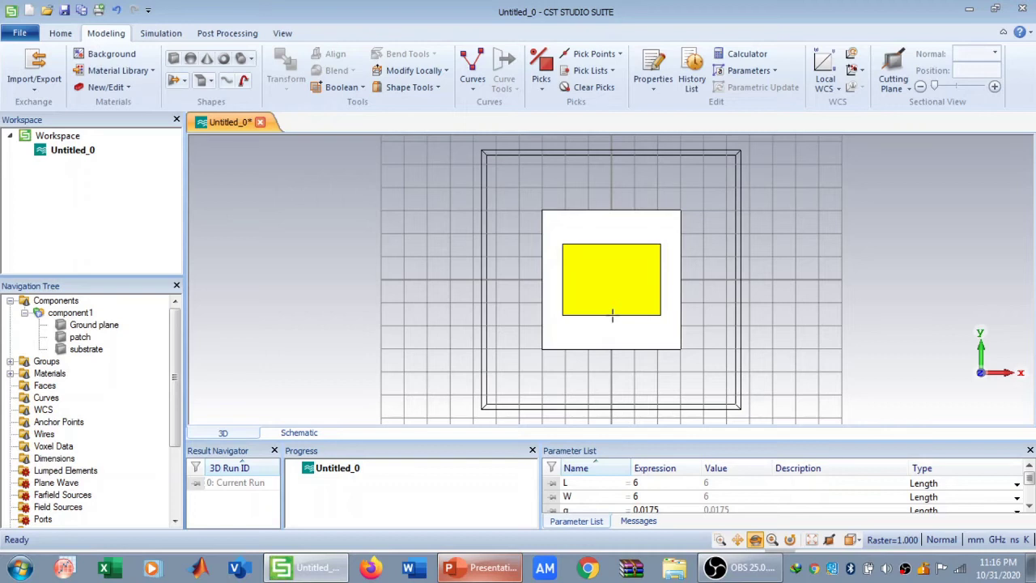
# Pick the midpoint of the substrate's lower edge and align the local WCS with that point
pyautogui.click(620, 54)
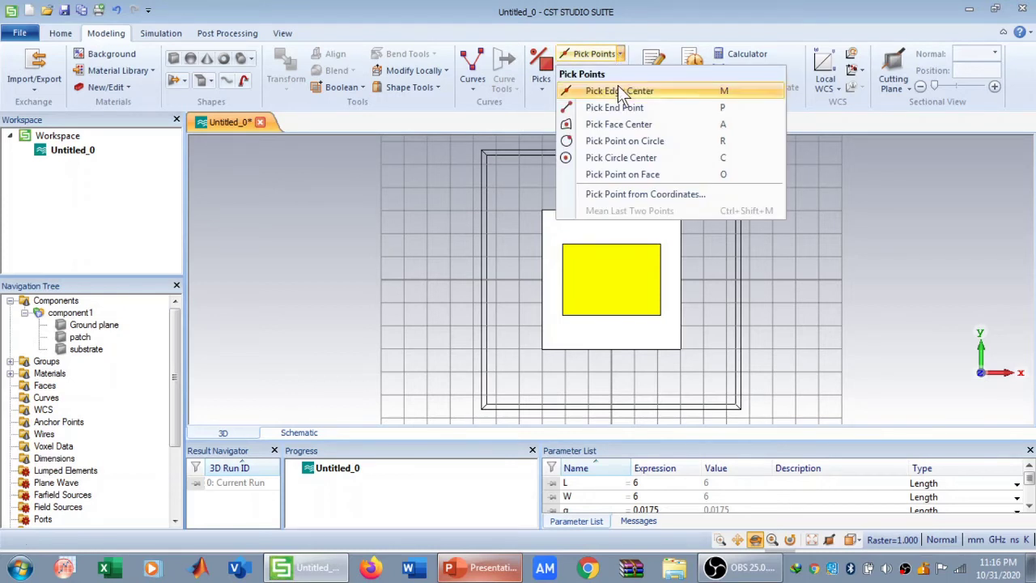
pyautogui.click(618, 91)
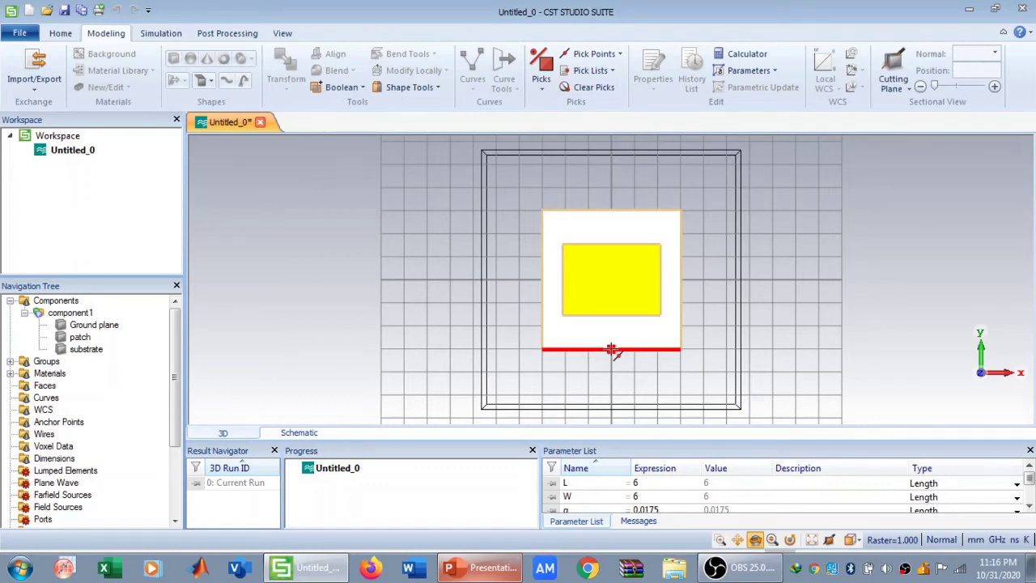
pyautogui.click(612, 349)
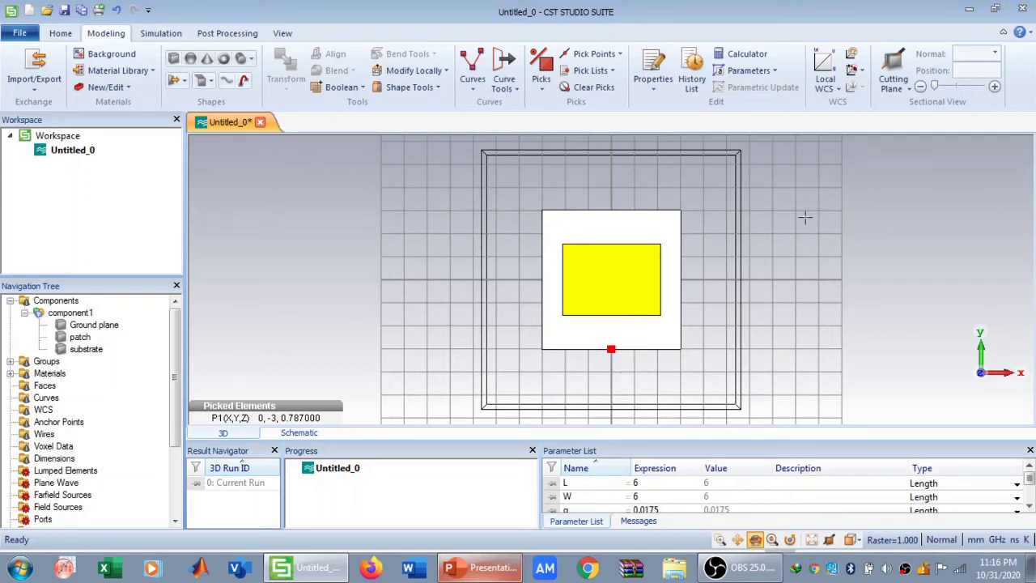
pyautogui.click(854, 73)
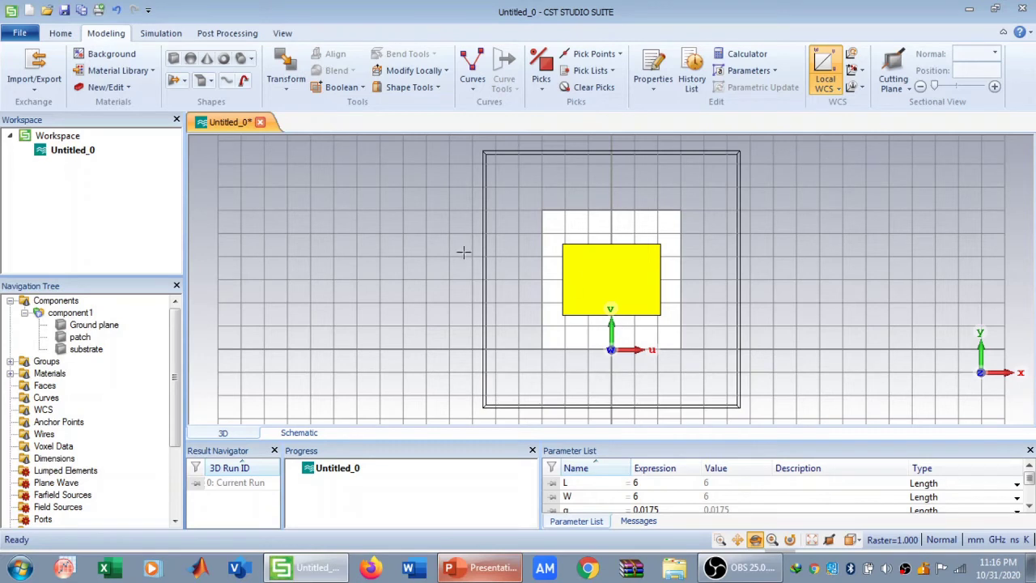
# Start a numerically defined brick in the local WCS and name it feedline
pyautogui.click(177, 57)
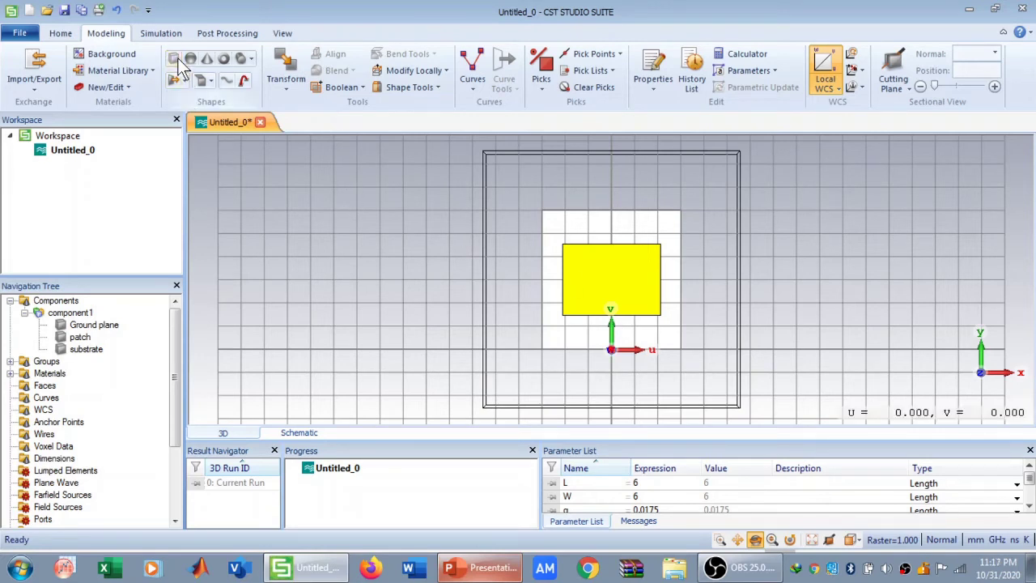
pyautogui.press('Escape')
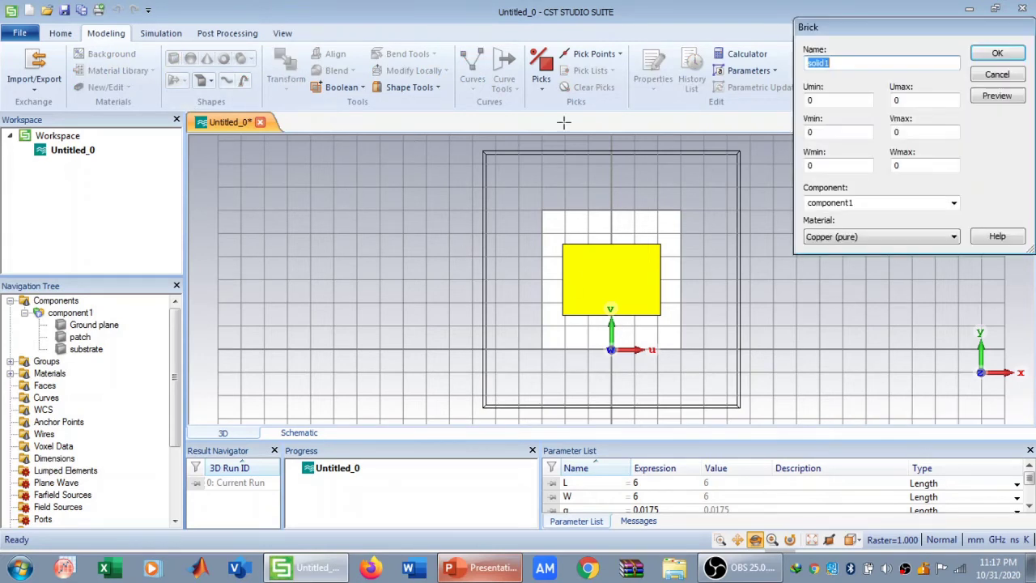
pyautogui.write('feedline')
# Set the feedline brick's U extent from -wf/2 to wf/2
pyautogui.click(828, 100)
pyautogui.press('BackSpace')
pyautogui.write('-')
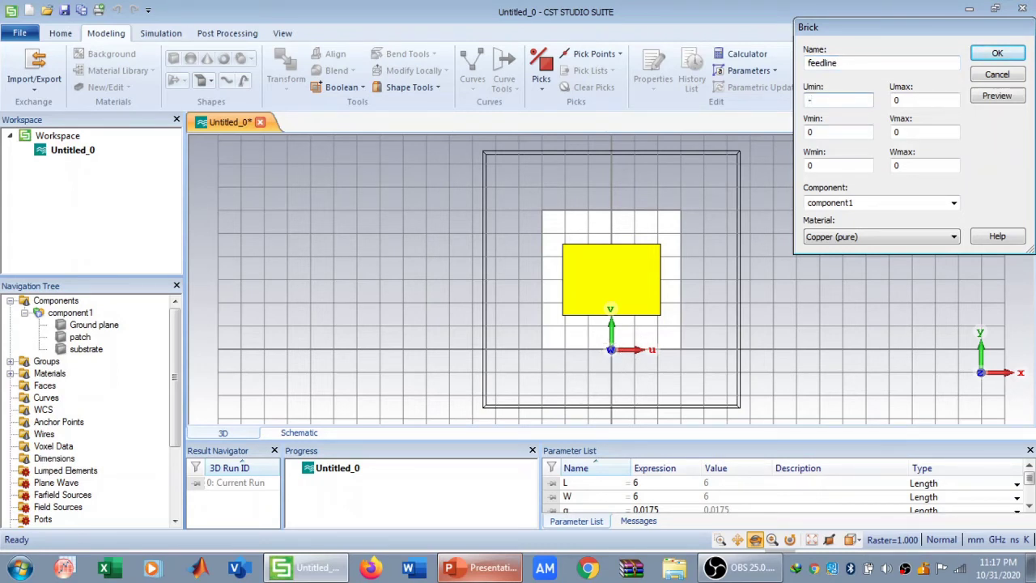
pyautogui.write('wf/2')
pyautogui.click(895, 105)
pyautogui.press('BackSpace')
pyautogui.write('wf/2')
# Set the feedline brick's V extent from 0 to lf
pyautogui.click(838, 132)
pyautogui.press('BackSpace')
pyautogui.write('0')
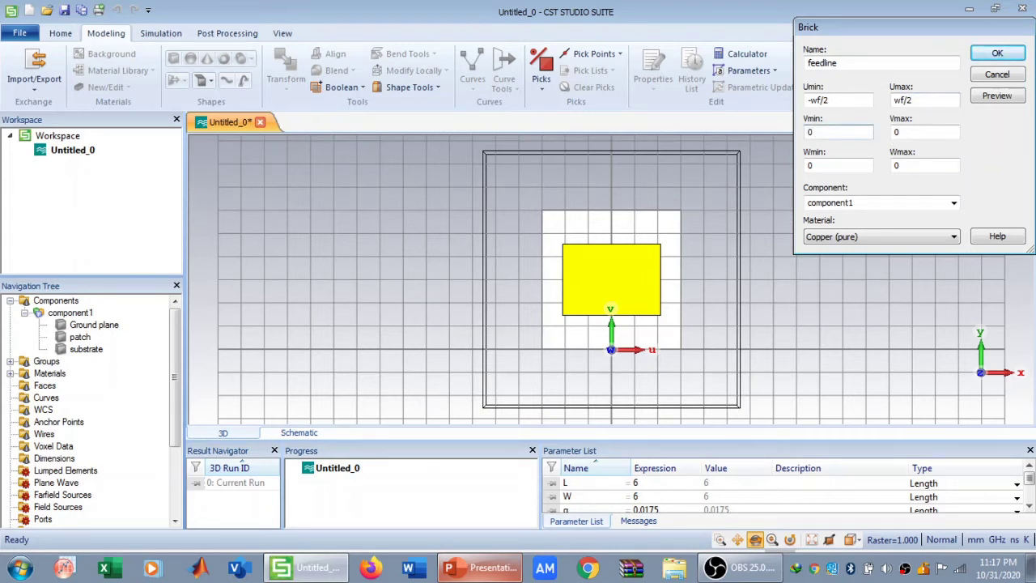
pyautogui.click(910, 133)
pyautogui.press('BackSpace')
pyautogui.write('lf')
# Set the feedline's W extent from h to h+g, preview it and create the brick in Copper (pure)
pyautogui.click(838, 166)
pyautogui.press('BackSpace')
pyautogui.write('h')
pyautogui.click(907, 166)
pyautogui.write('h')
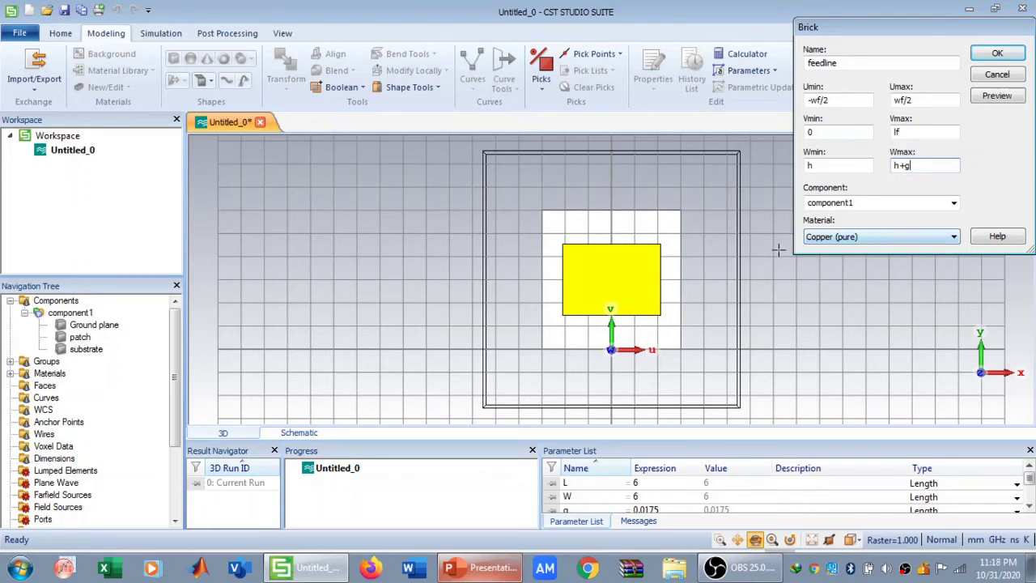
pyautogui.click(1006, 97)
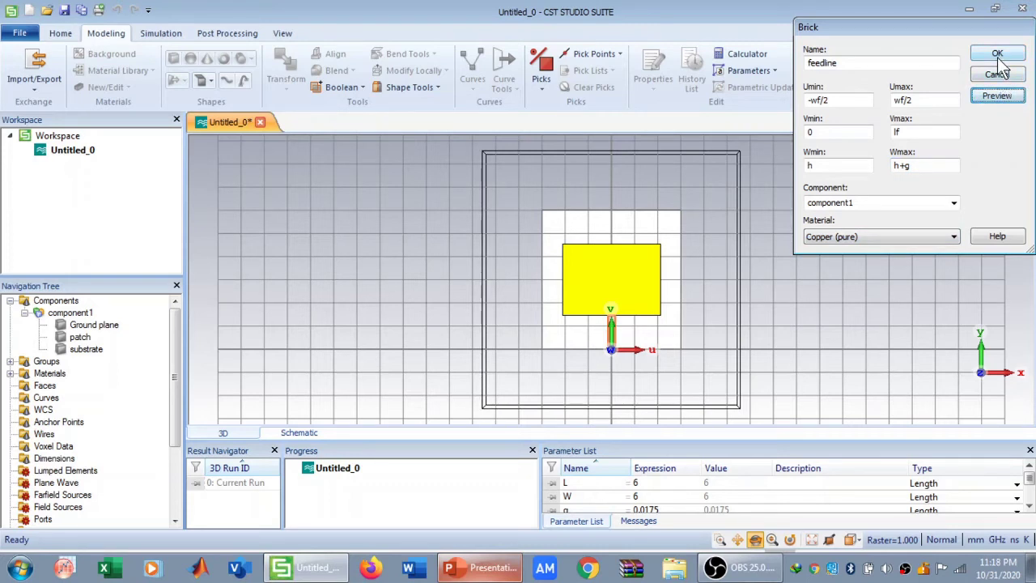
pyautogui.click(999, 54)
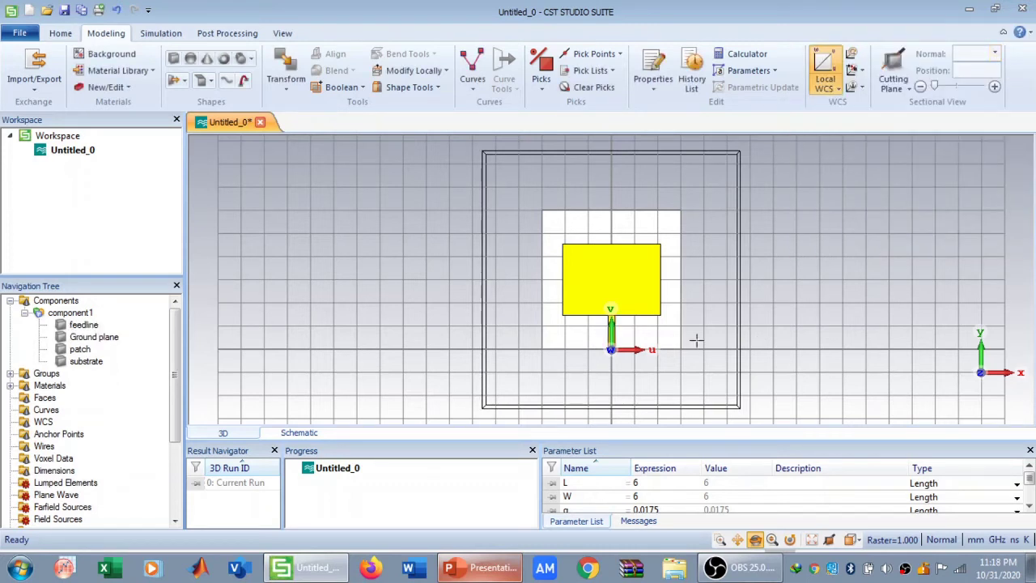
# Deactivate the local WCS and check from oblique angles how the feedline sits against the patch and substrate
pyautogui.click(827, 66)
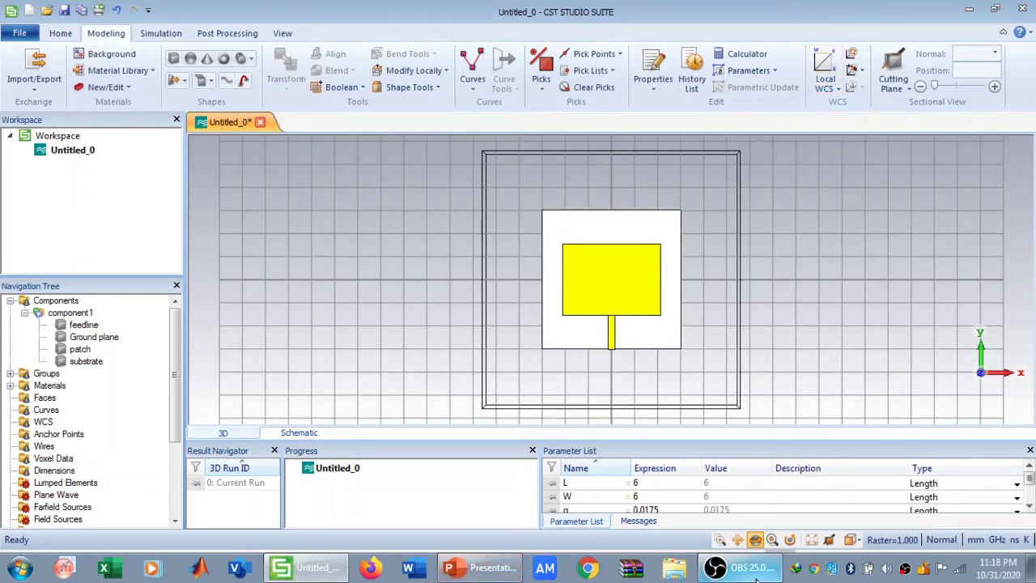
pyautogui.moveTo(574, 287); pyautogui.dragTo(410, 357)
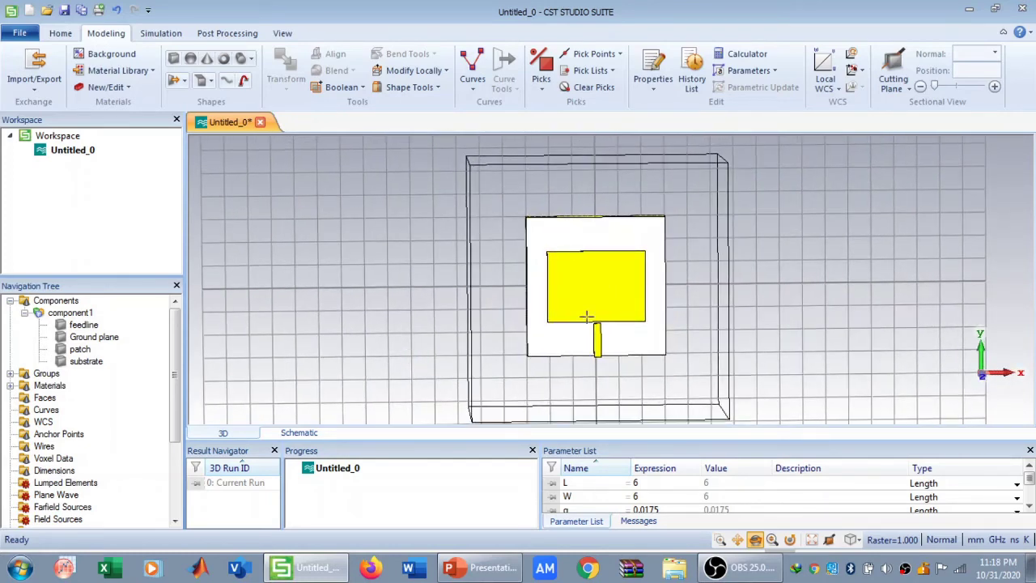
pyautogui.moveTo(596, 324); pyautogui.dragTo(531, 321)
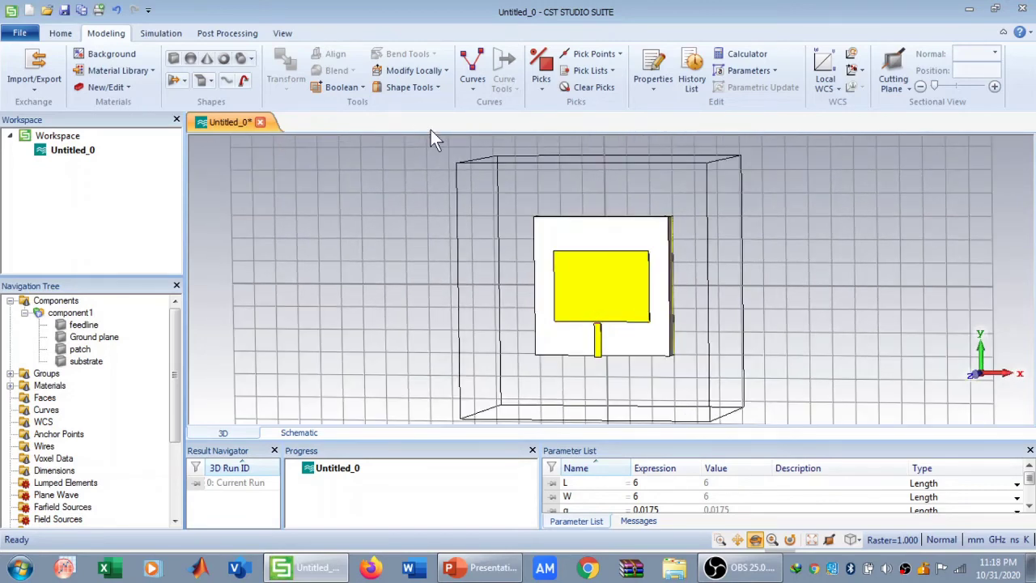
pyautogui.moveTo(620, 284)
pyautogui.mouseDown()
pyautogui.moveTo(810, 303)
pyautogui.moveTo(571, 324)
pyautogui.moveTo(627, 308)
pyautogui.moveTo(620, 301)
pyautogui.mouseUp()
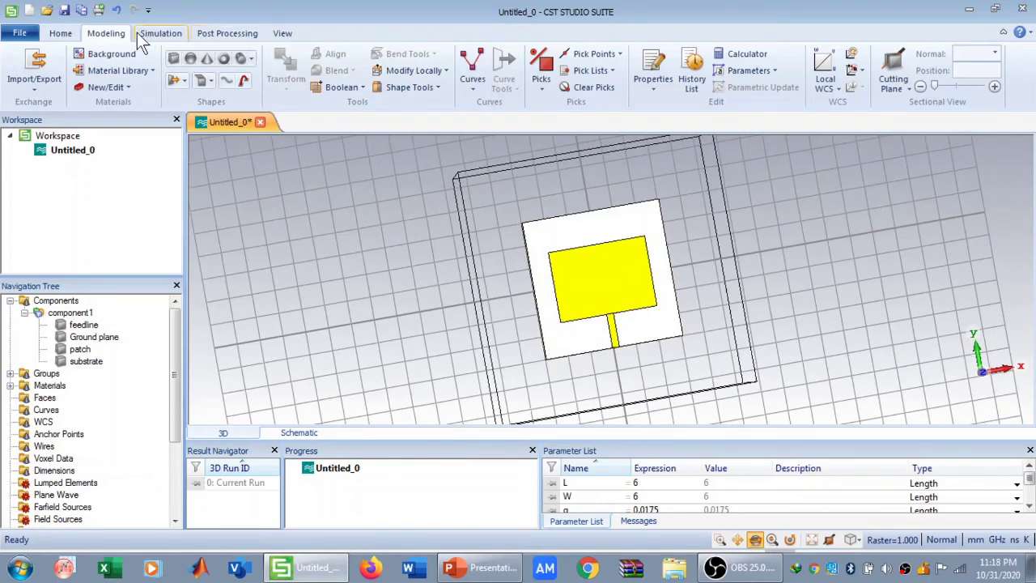
# Edit the feedline brick's definition in the history list so its Zrange runs from 0 to g
pyautogui.click(680, 78)
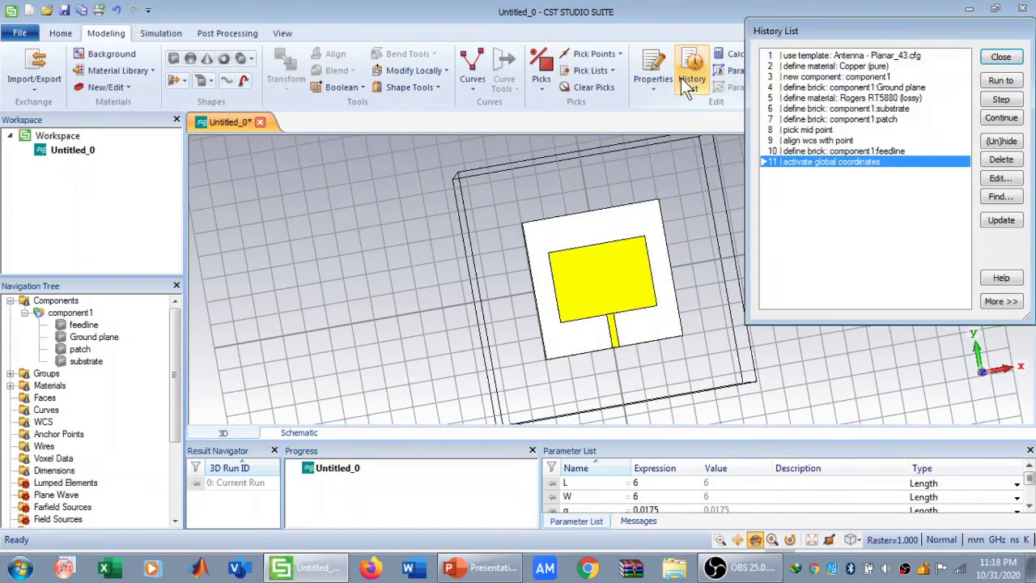
pyautogui.doubleClick(858, 151)
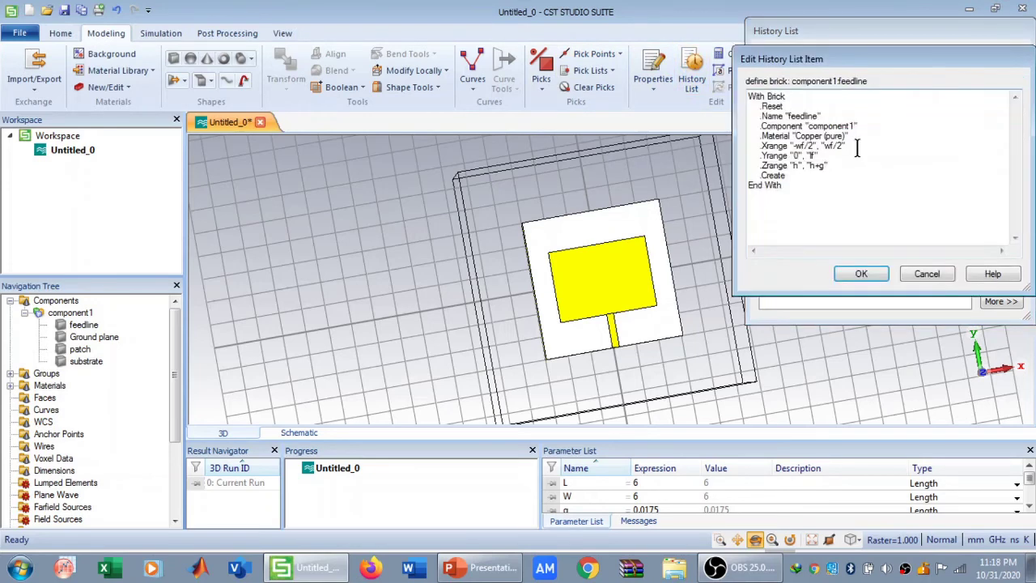
pyautogui.press('BackSpace')
pyautogui.write('0')
pyautogui.click(819, 166)
pyautogui.press('BackSpace')
pyautogui.press('BackSpace')
pyautogui.doubleClick(797, 165)
pyautogui.click(823, 173)
pyautogui.click(862, 274)
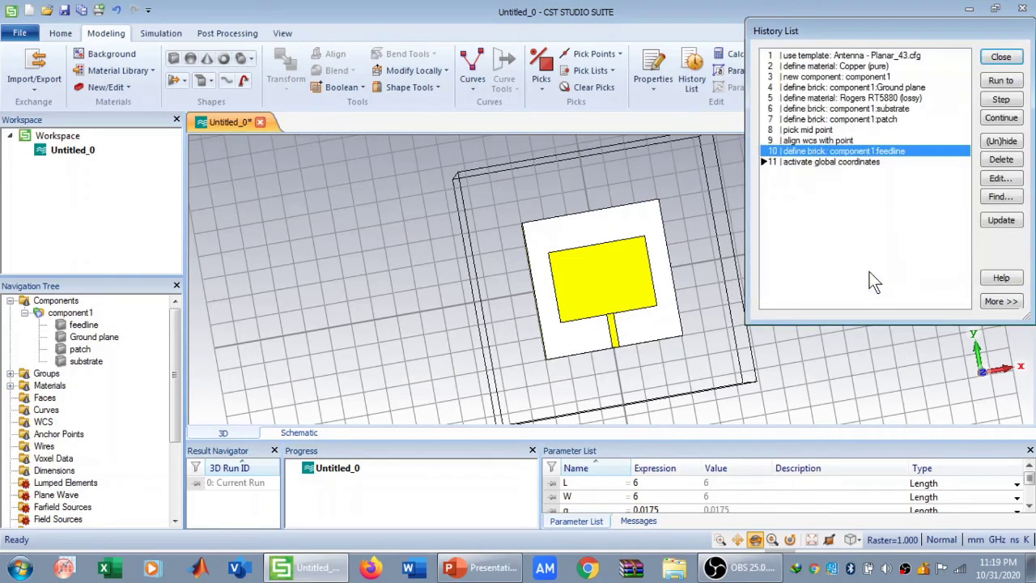
# Rerun the history up to the feedline brick, continue through the global coordinates activation, and close the history list
pyautogui.click(1002, 80)
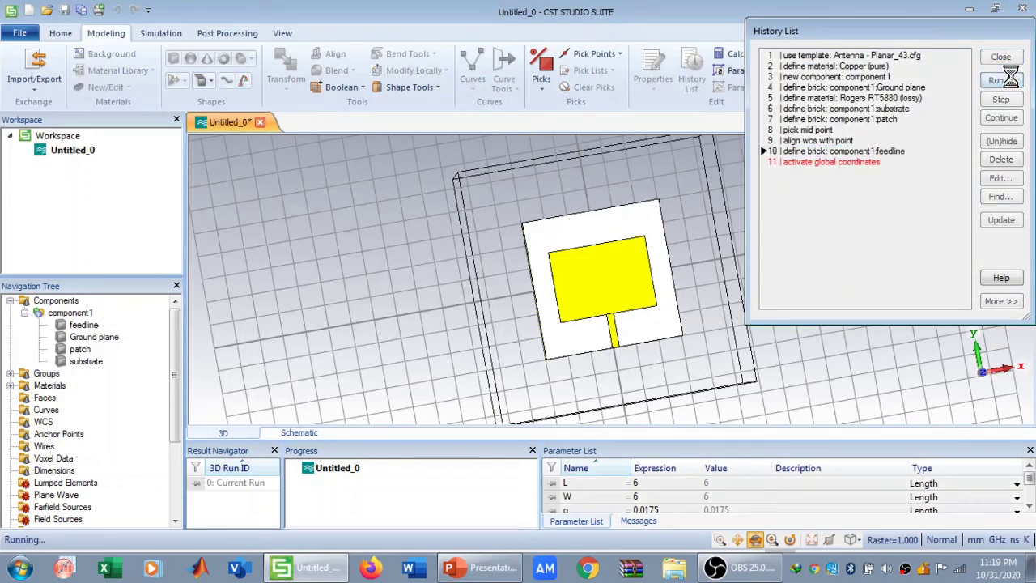
pyautogui.click(873, 162)
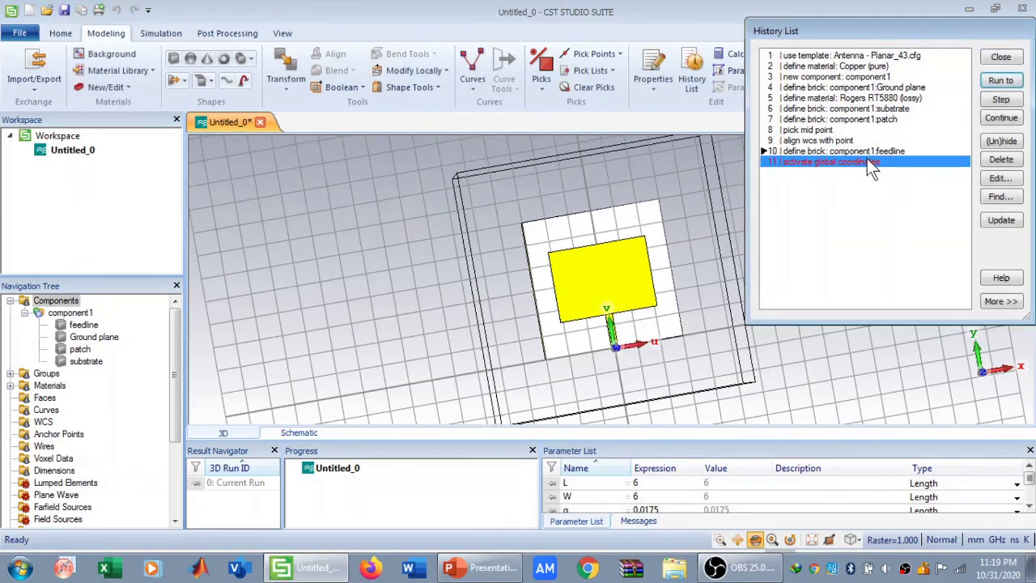
pyautogui.click(1009, 82)
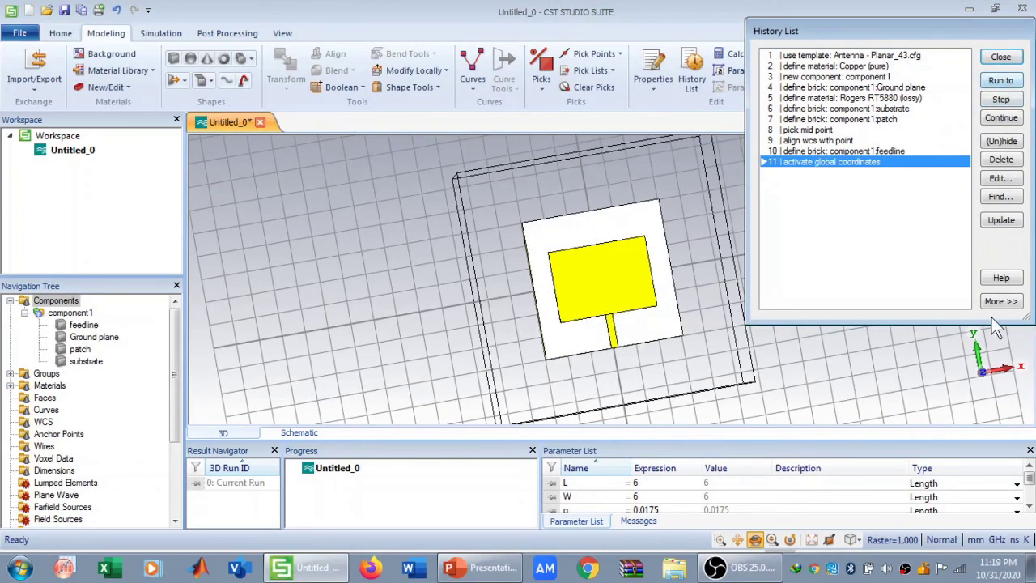
pyautogui.click(1001, 58)
# Check the rebuilt model, restore the front view and inspect the Ground plane, patch and feedline solids under component1
pyautogui.moveTo(587, 294); pyautogui.dragTo(590, 315)
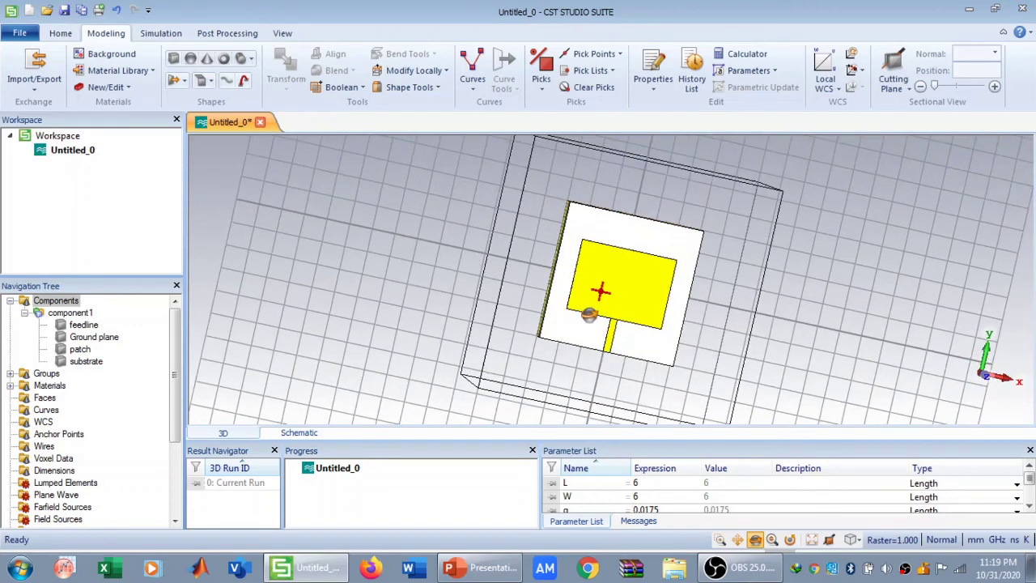
pyautogui.click(851, 539)
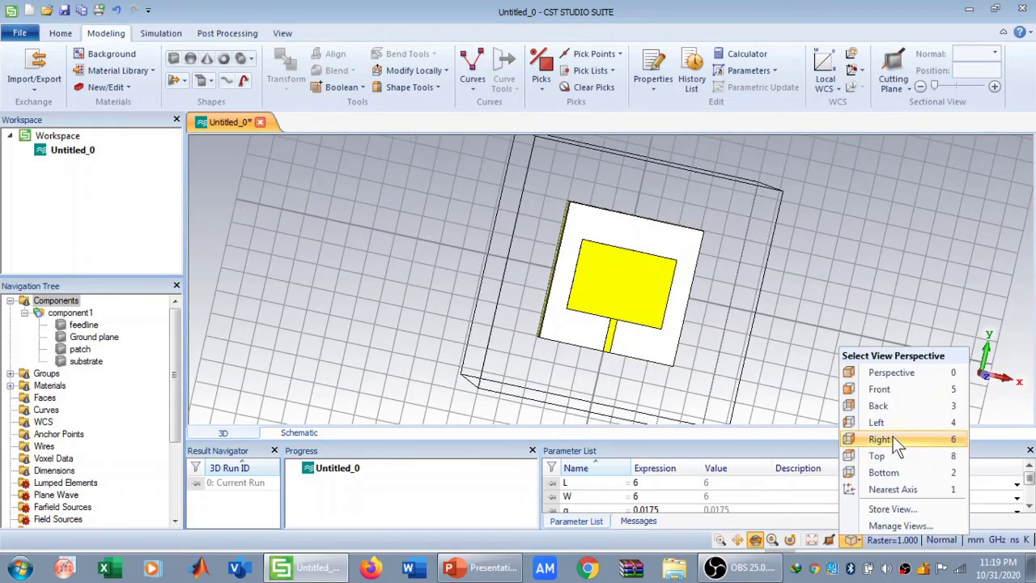
pyautogui.click(901, 389)
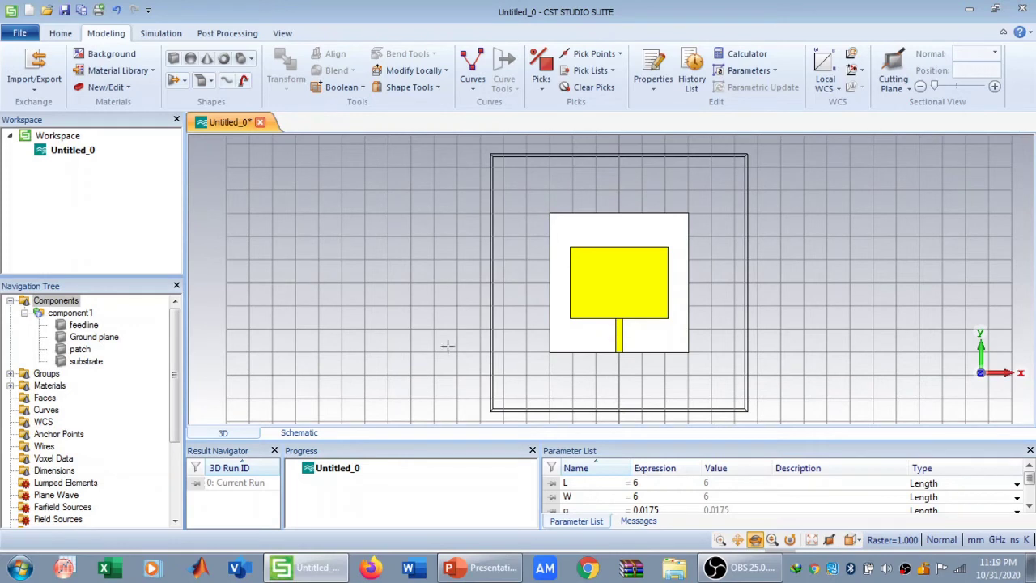
pyautogui.click(97, 338)
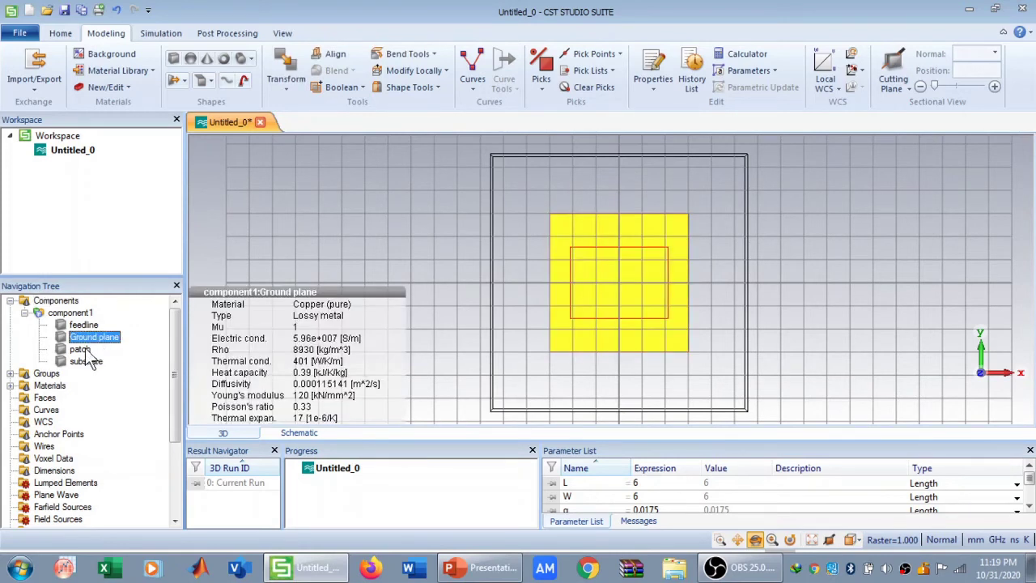
pyautogui.click(82, 349)
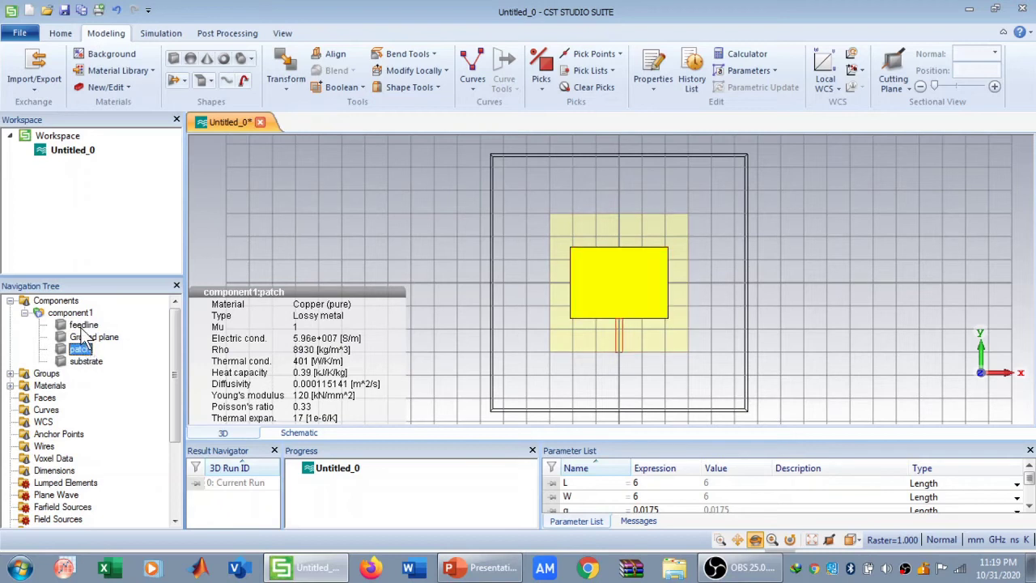
pyautogui.click(83, 325)
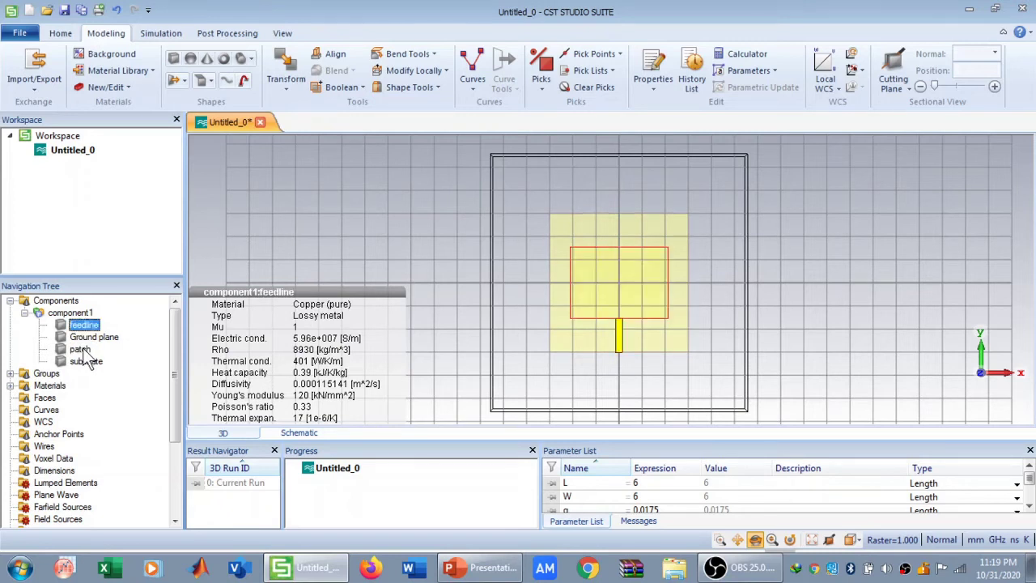
# Merge the feedline into the patch with a Boolean Add
pyautogui.click(81, 350)
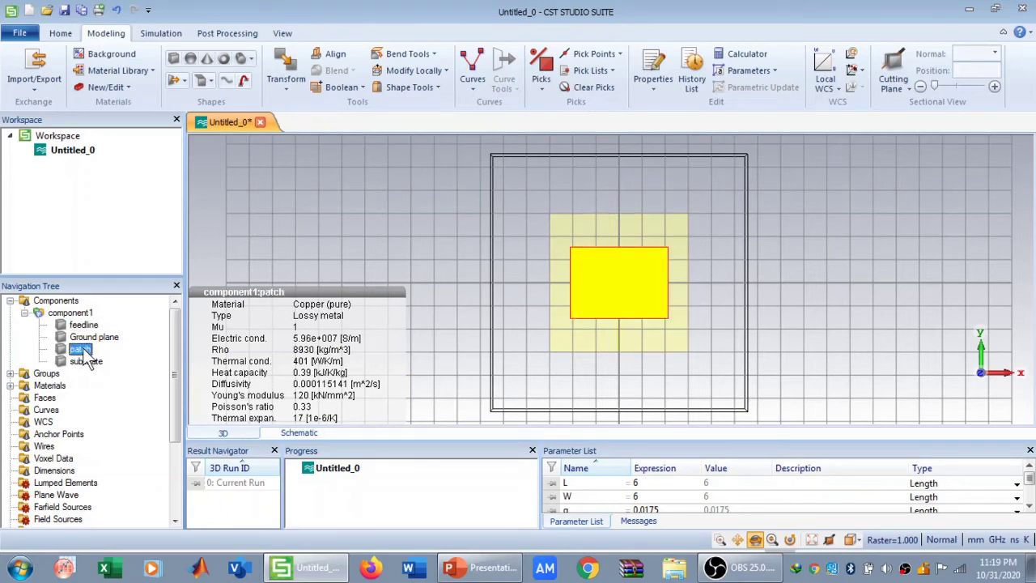
pyautogui.click(363, 88)
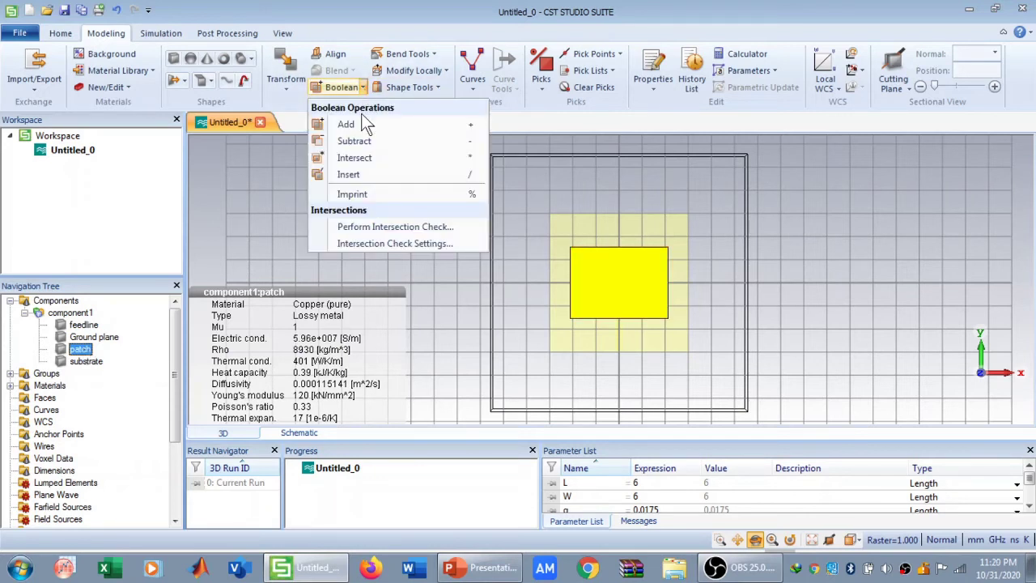
pyautogui.click(360, 121)
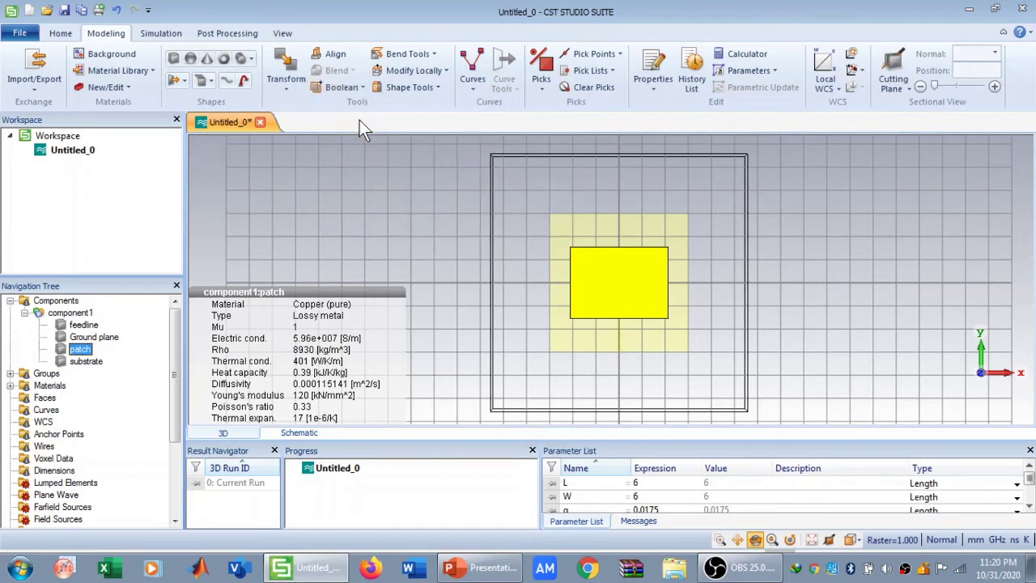
pyautogui.click(85, 325)
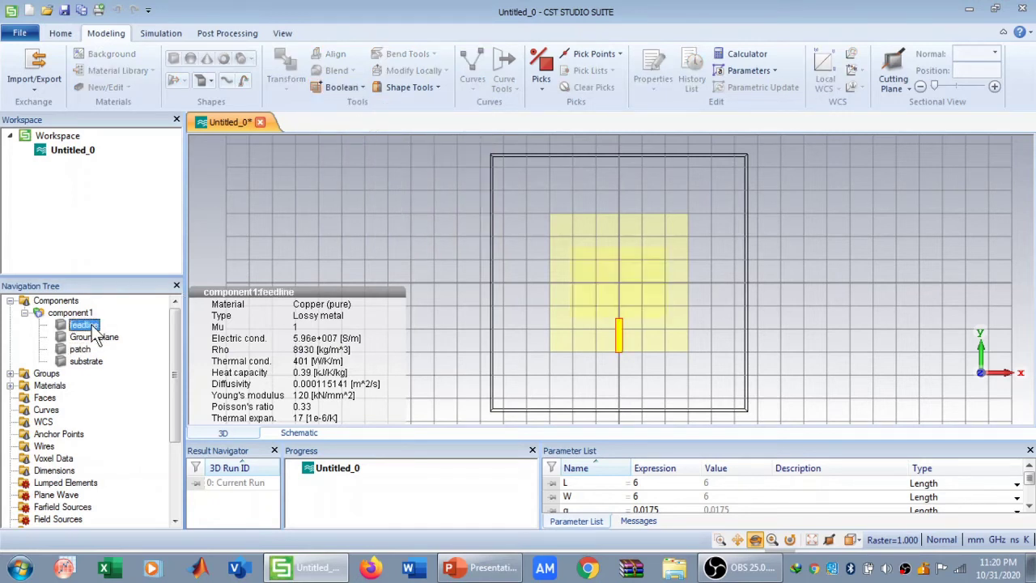
pyautogui.press('Return')
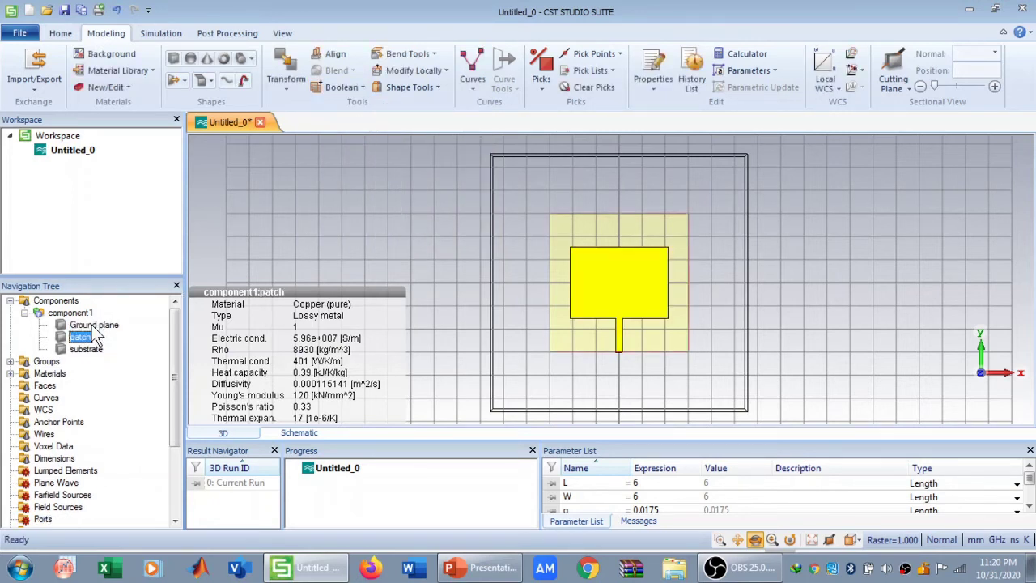
# Inspect the merged patch, Ground plane and substrate solids under component1 from an oblique angle and the front
pyautogui.moveTo(658, 349); pyautogui.dragTo(672, 308)
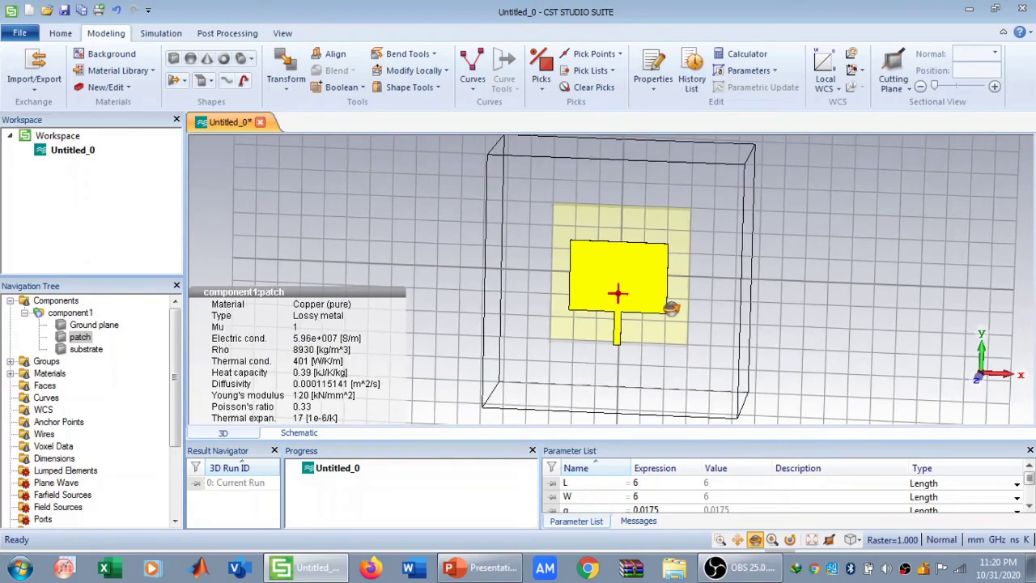
pyautogui.click(851, 540)
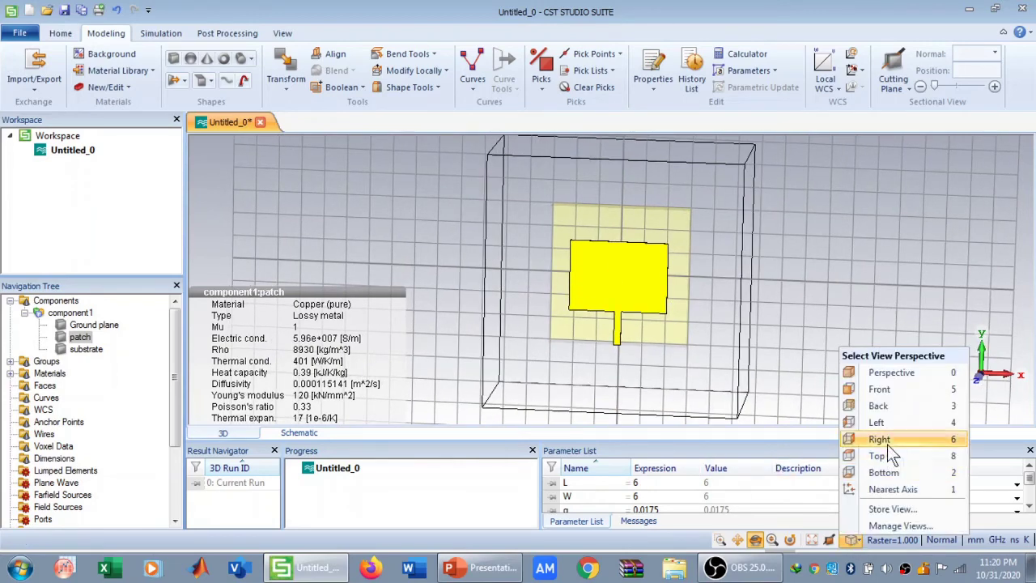
pyautogui.click(891, 387)
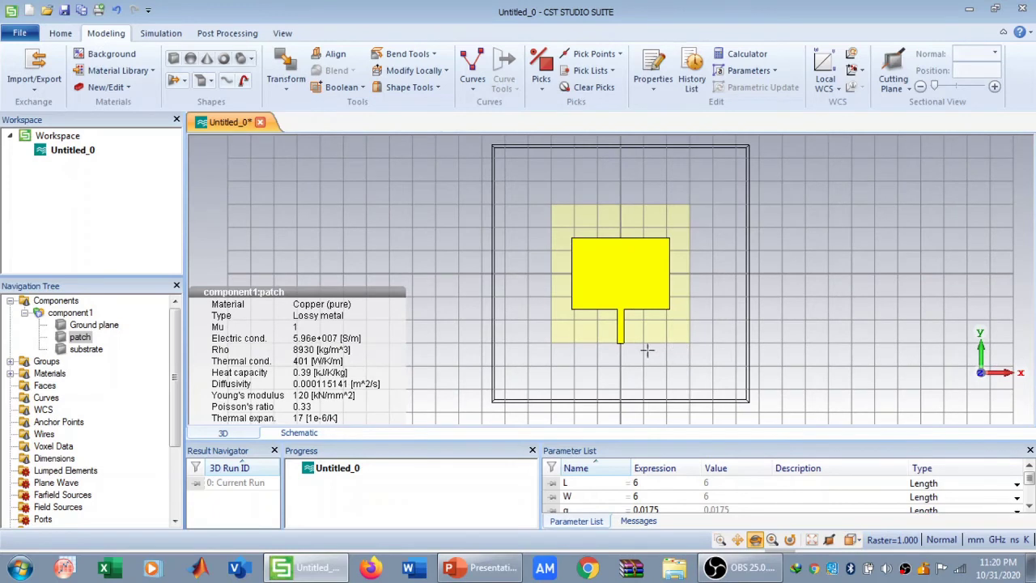
pyautogui.click(89, 338)
pyautogui.click(93, 325)
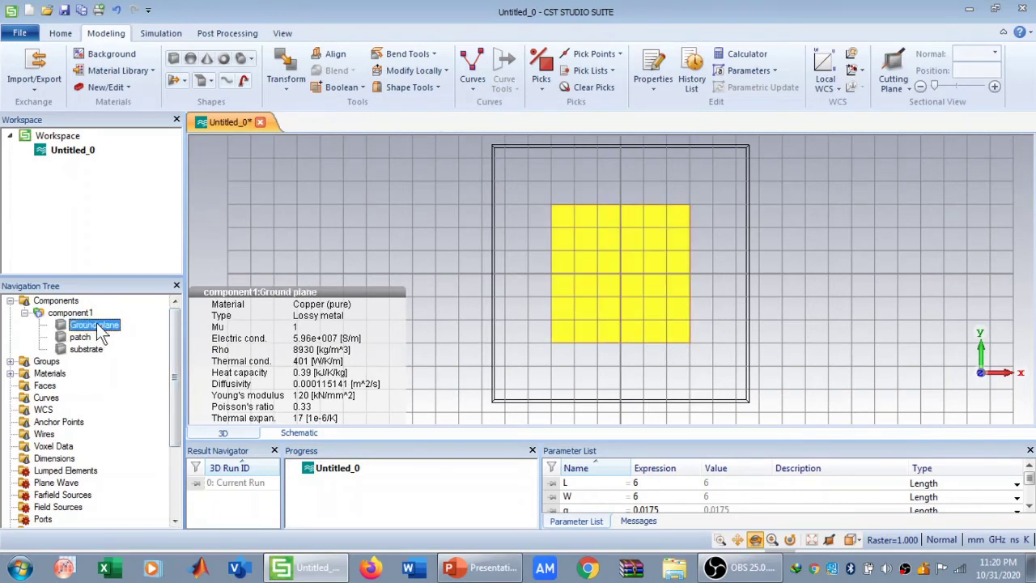
pyautogui.click(89, 349)
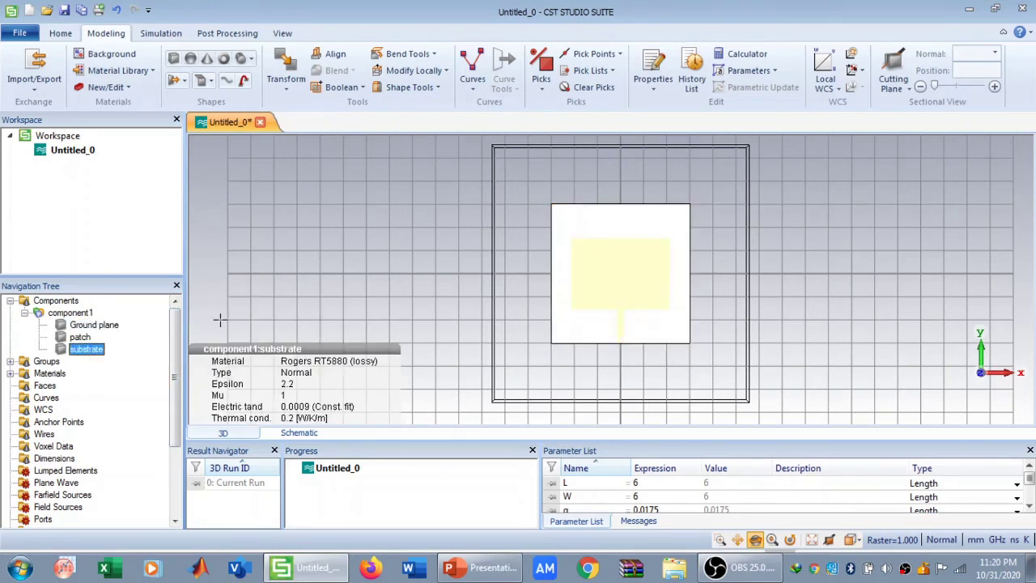
pyautogui.click(76, 314)
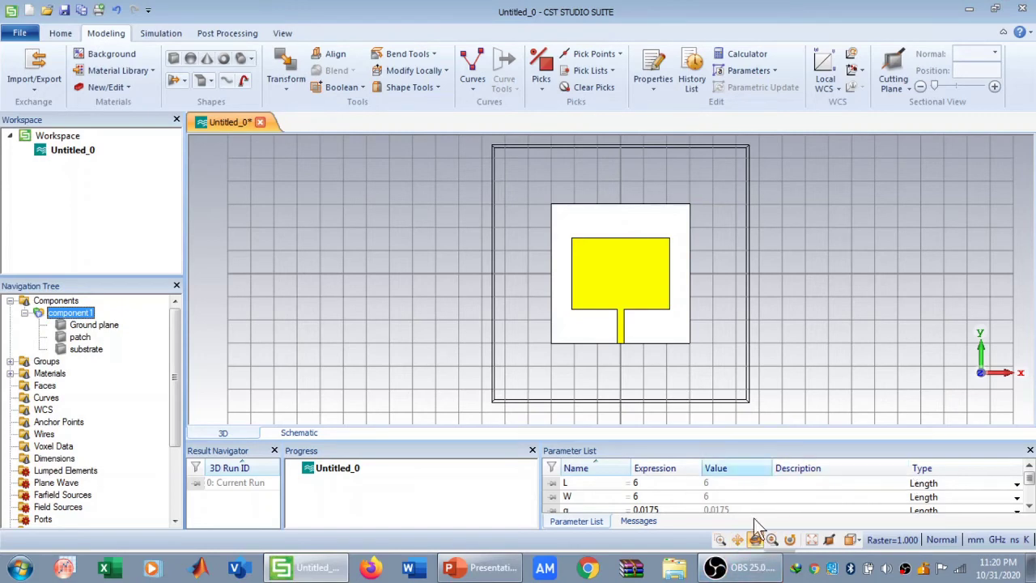
# Pick the thin end face of the feedline at the substrate edge
pyautogui.click(642, 332)
pyautogui.moveTo(642, 332); pyautogui.dragTo(643, 260)
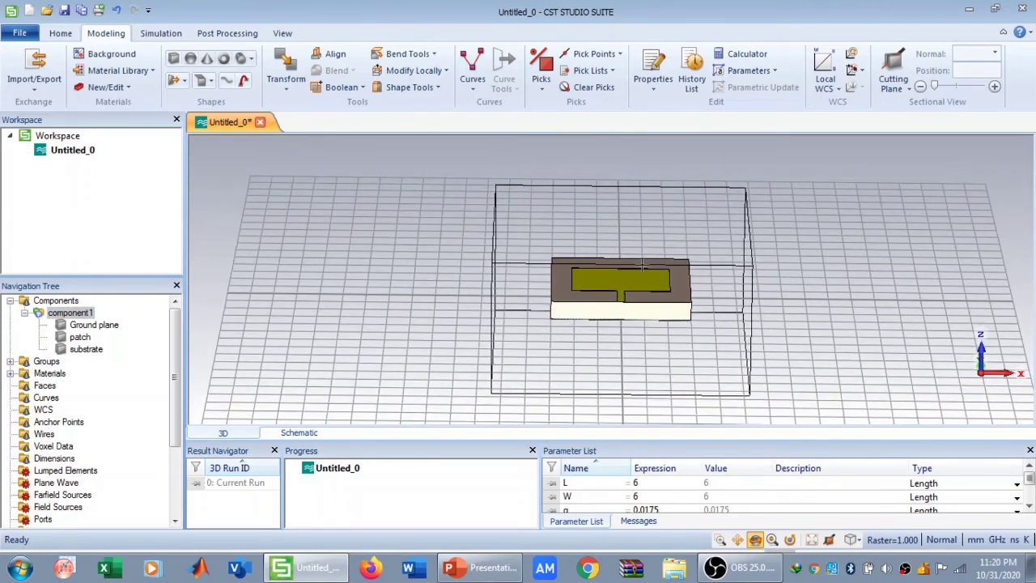
pyautogui.click(720, 540)
pyautogui.moveTo(597, 295); pyautogui.dragTo(672, 327)
pyautogui.moveTo(437, 186); pyautogui.dragTo(569, 221)
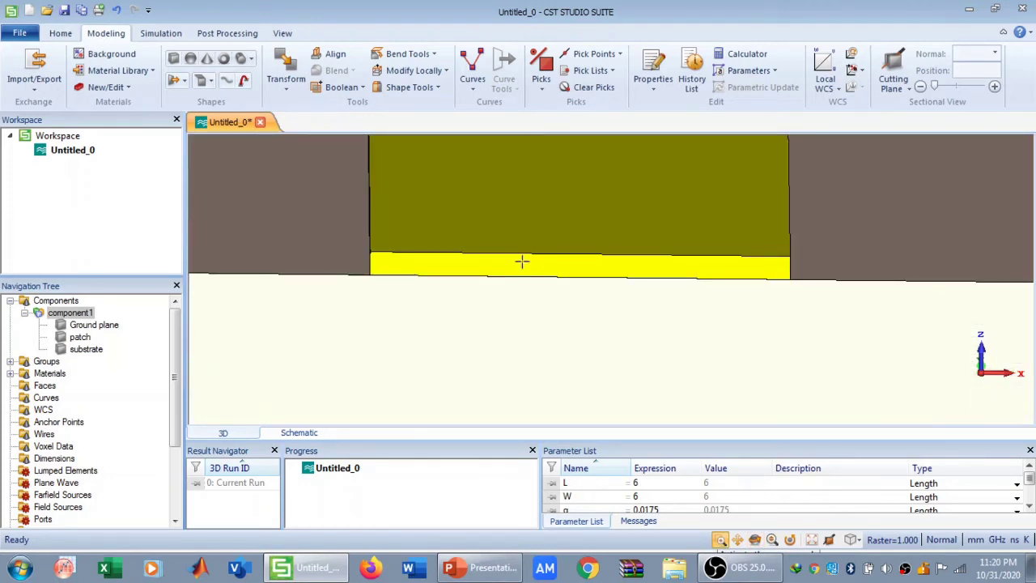
pyautogui.click(542, 92)
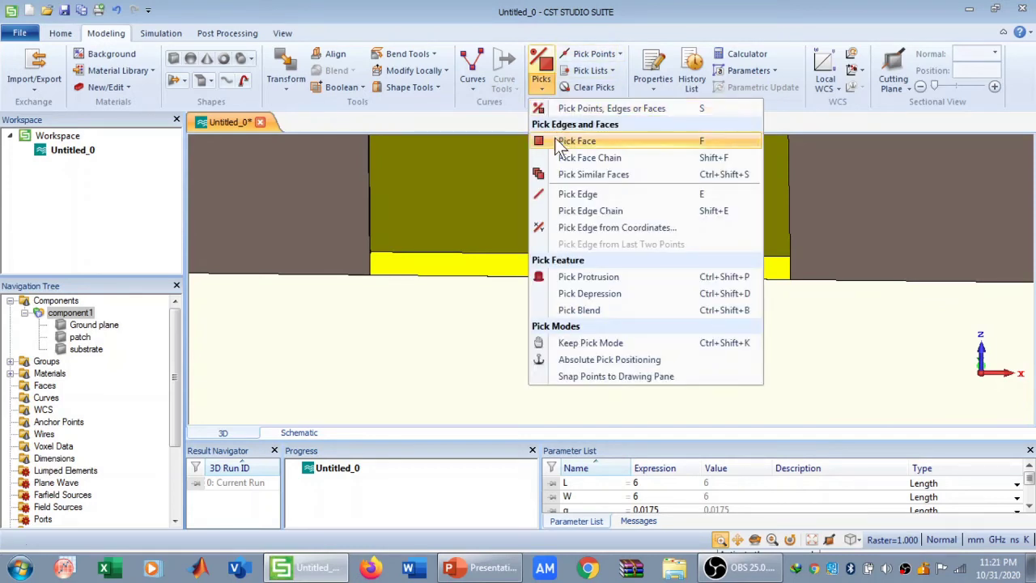
pyautogui.click(556, 139)
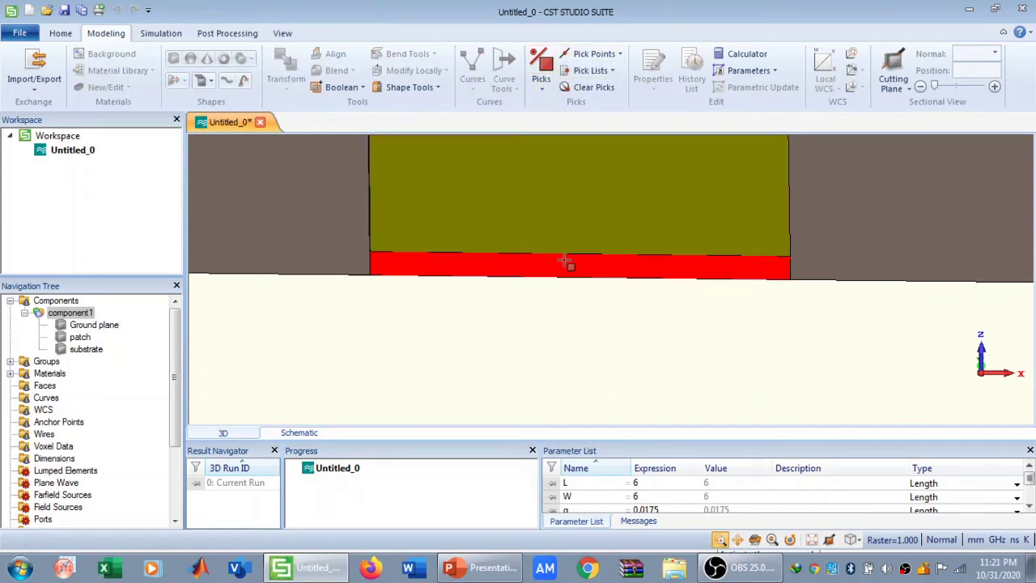
pyautogui.click(565, 261)
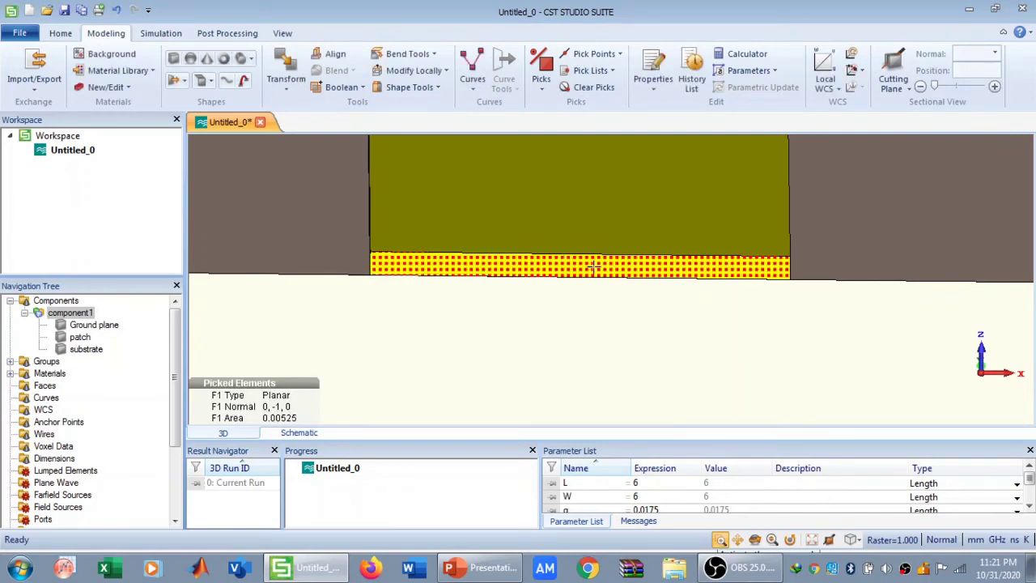
# Define a waveguide port on the picked face and extend its Xmin and Xmax sides by 3*wf each
pyautogui.click(144, 35)
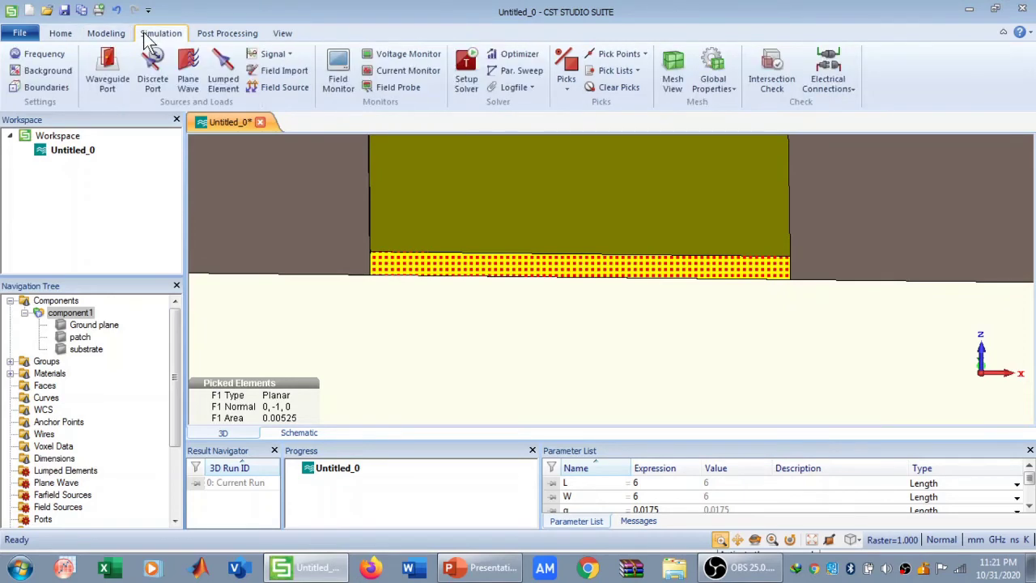
pyautogui.click(105, 81)
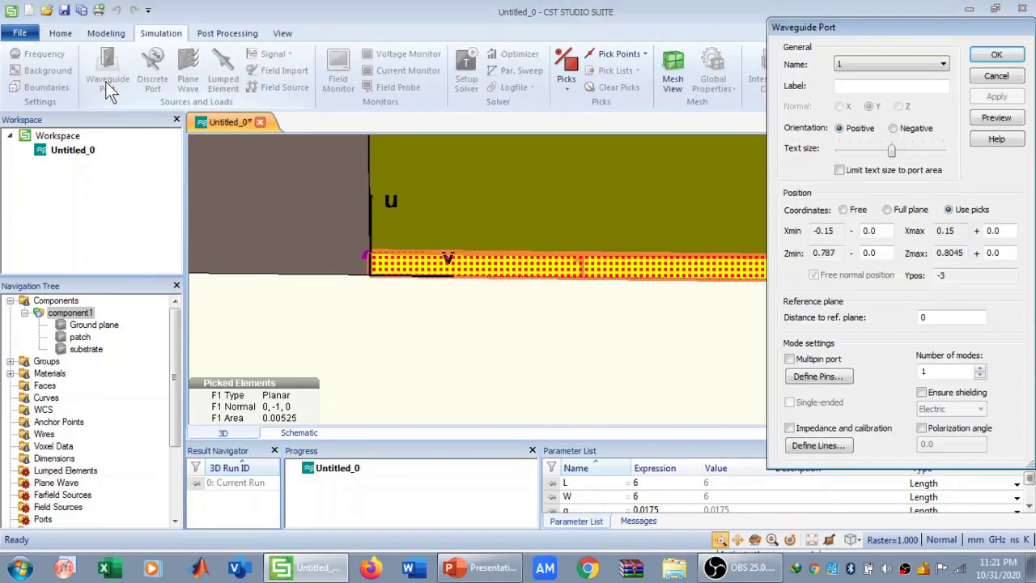
pyautogui.moveTo(867, 26); pyautogui.dragTo(631, 110)
pyautogui.moveTo(672, 111); pyautogui.dragTo(672, 64)
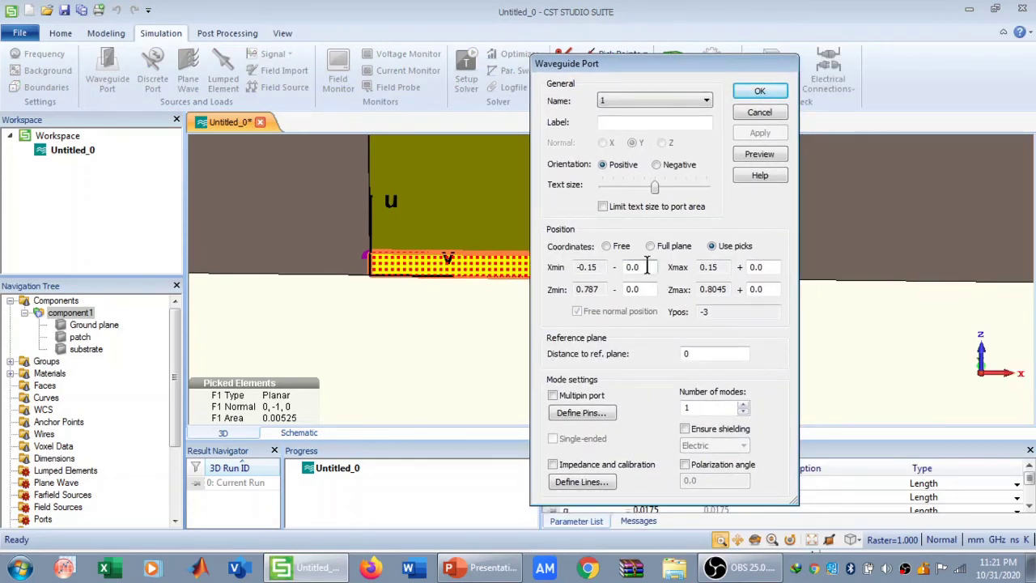
pyautogui.press('BackSpace')
pyautogui.press('BackSpace')
pyautogui.write('3*w')
pyautogui.click(768, 268)
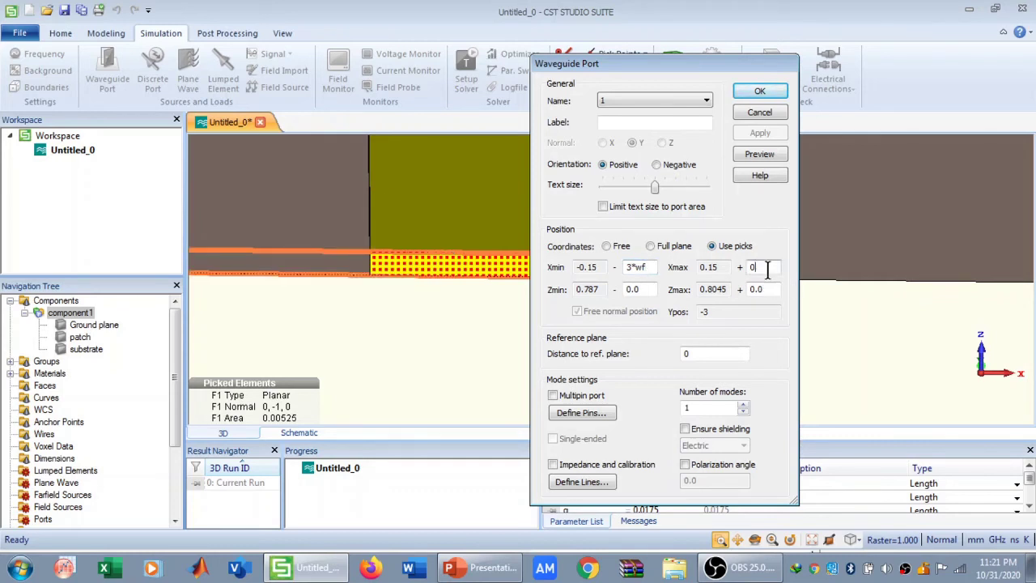
pyautogui.write('3*wf')
pyautogui.click(754, 268)
pyautogui.press('BackSpace')
# Extend the port by h+g at Zmin and 4*h at Zmax, preview it and create the port
pyautogui.click(640, 290)
pyautogui.press('BackSpace')
pyautogui.press('BackSpace')
pyautogui.press('BackSpace')
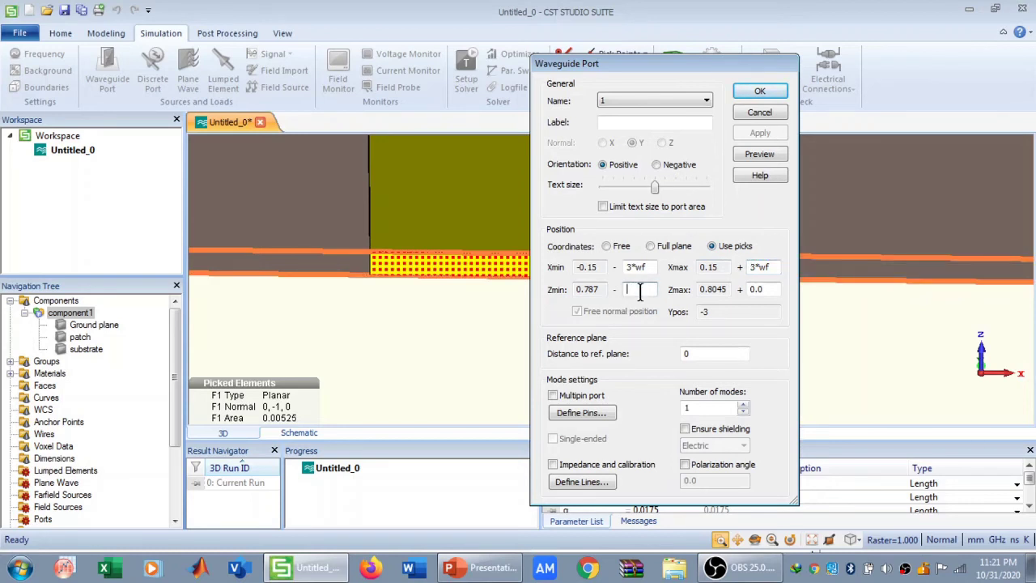
pyautogui.write('h+g')
pyautogui.click(755, 289)
pyautogui.press('BackSpace')
pyautogui.press('BackSpace')
pyautogui.press('BackSpace')
pyautogui.write('4*h')
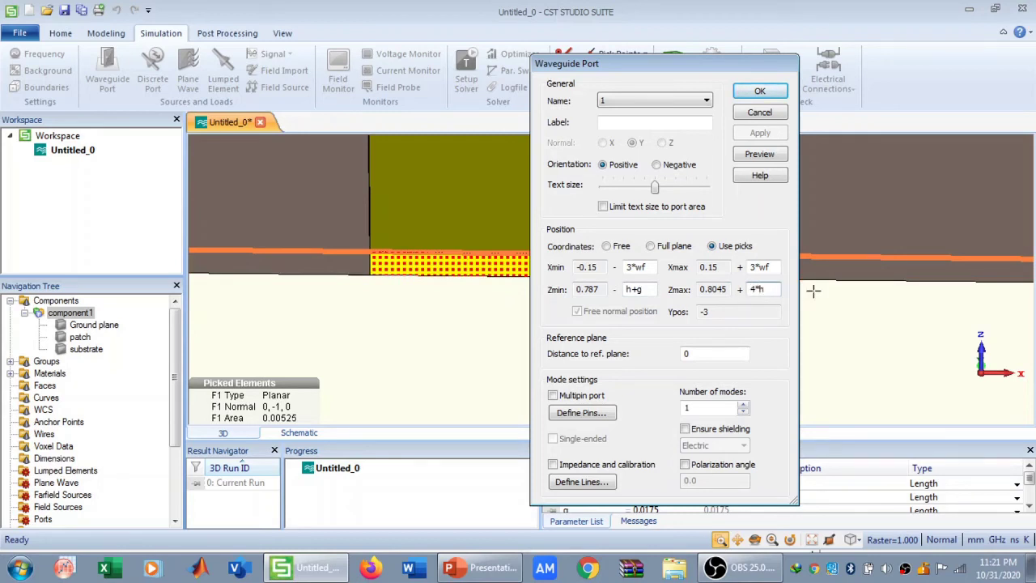
pyautogui.click(773, 156)
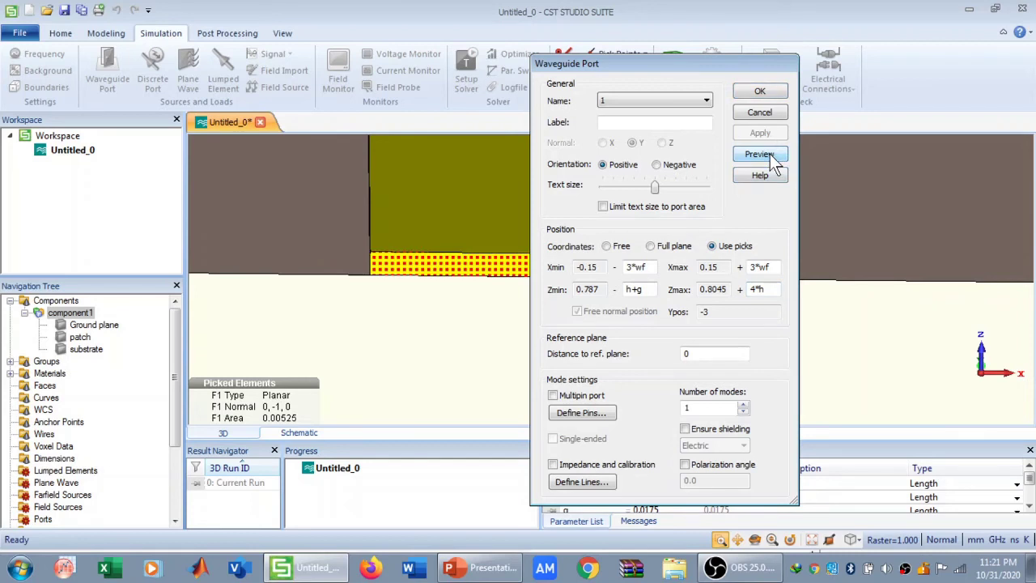
pyautogui.click(766, 94)
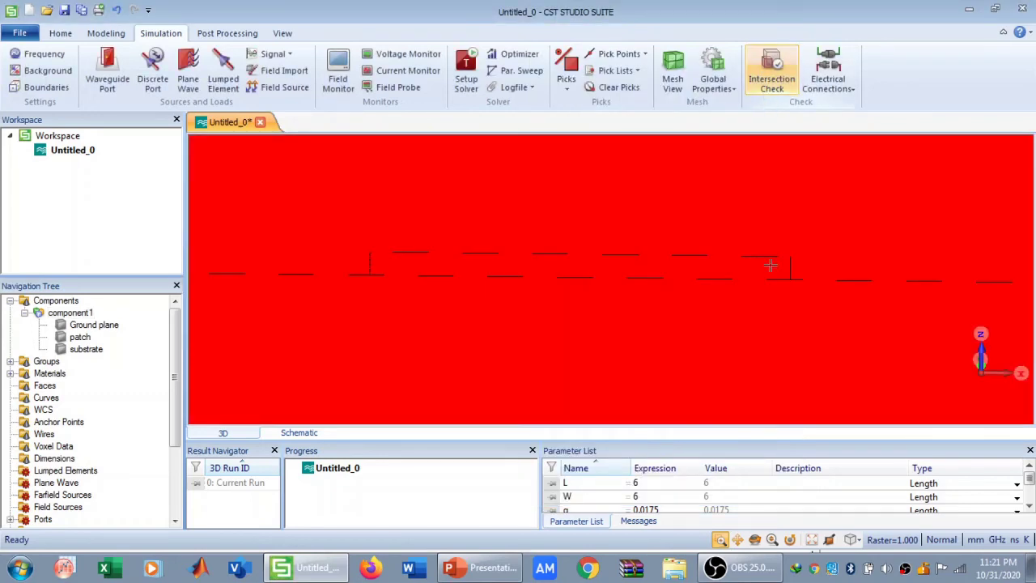
# Start the simulation of the antenna with its waveguide port
pyautogui.click(812, 539)
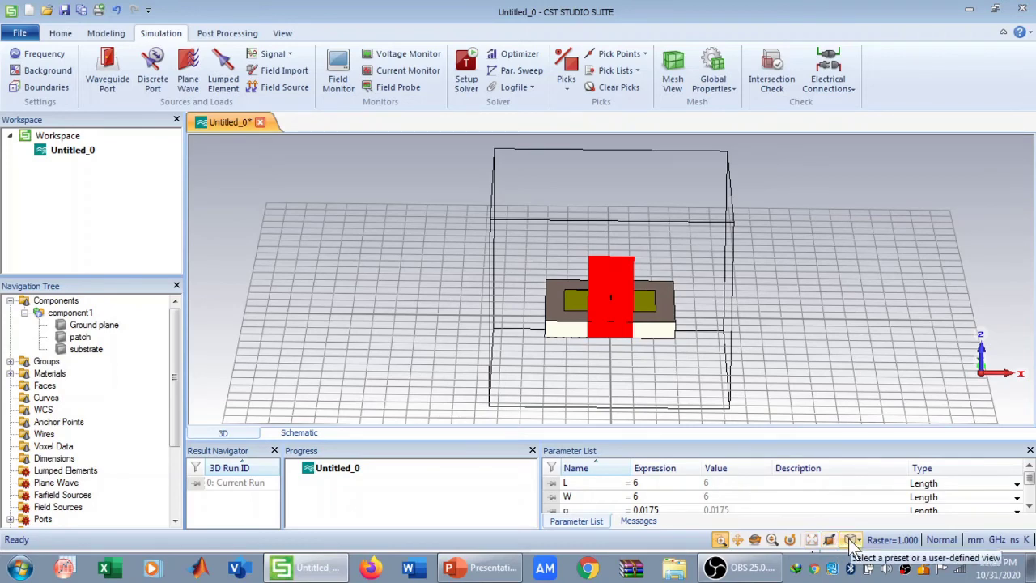
pyautogui.click(851, 541)
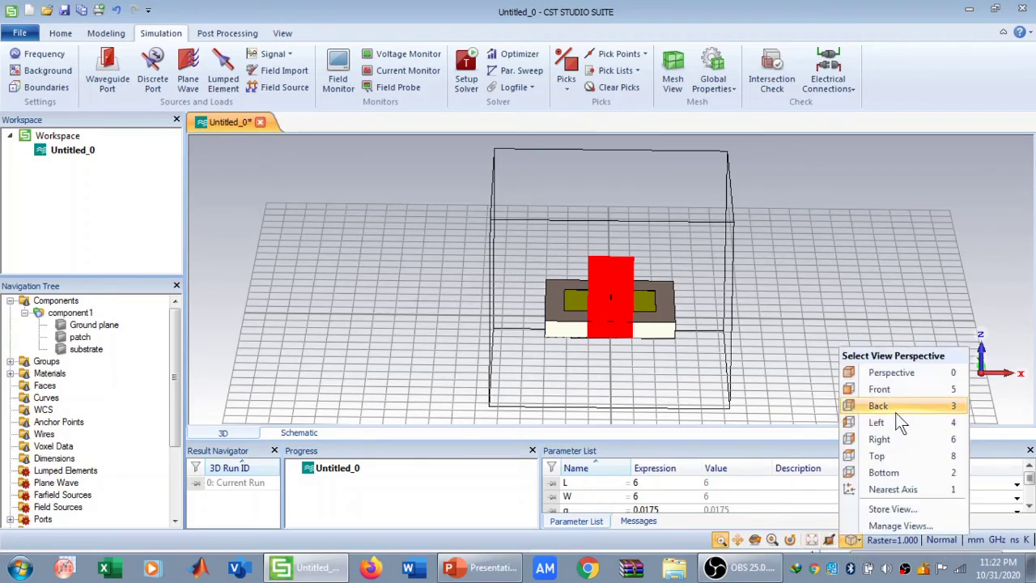
pyautogui.click(897, 391)
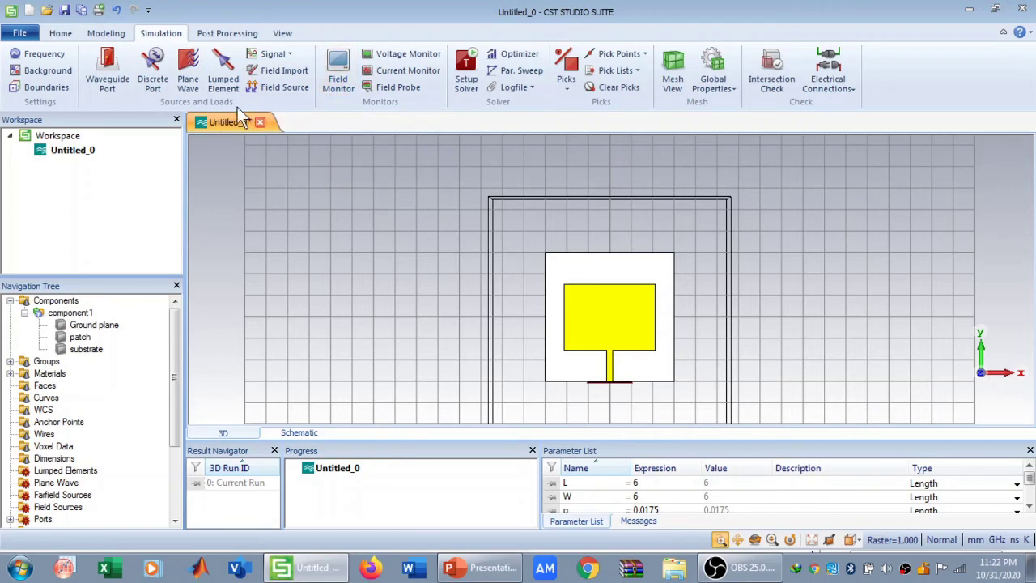
pyautogui.click(63, 35)
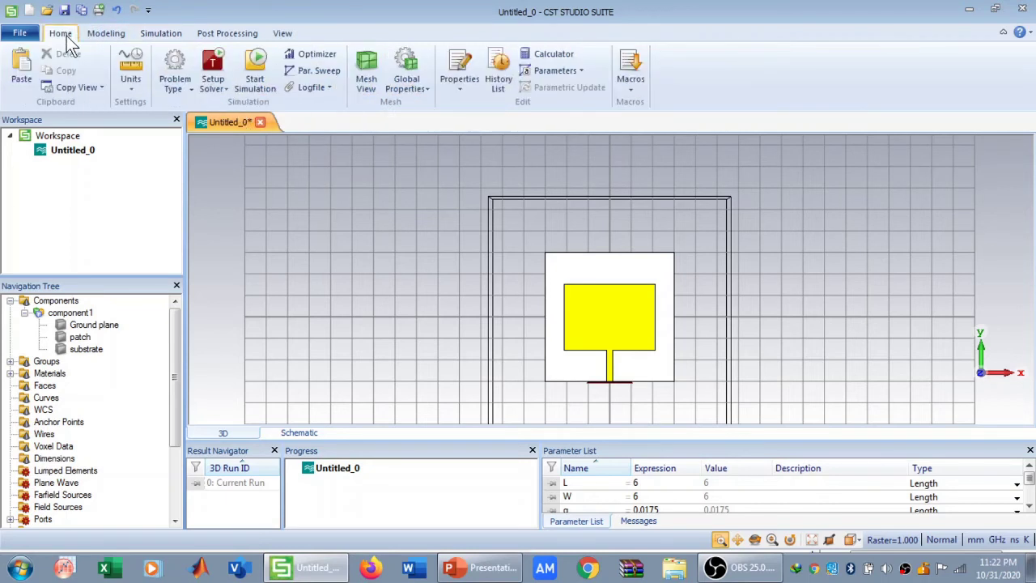
pyautogui.click(263, 77)
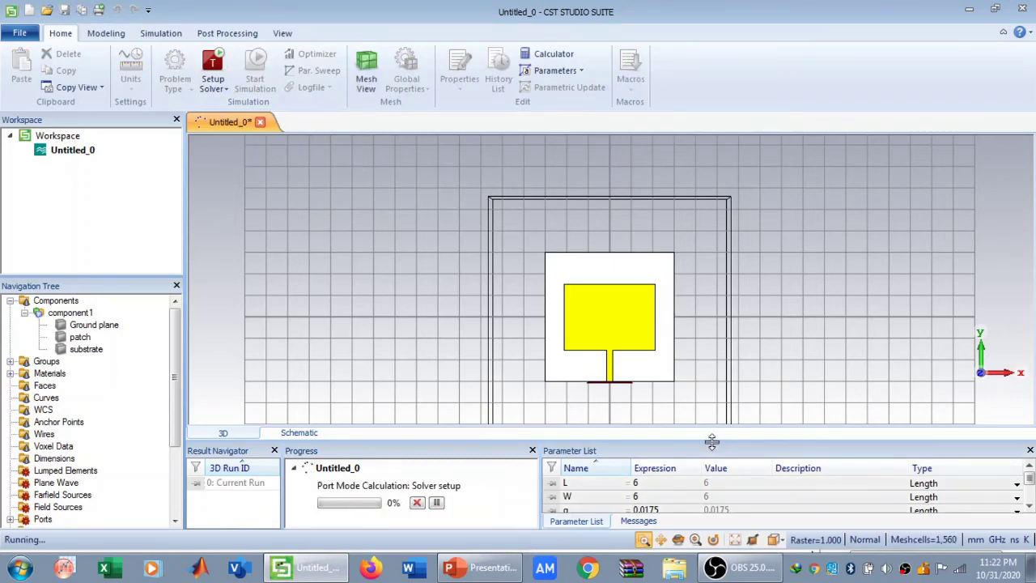
# Review the parameter list and the solver messages while the simulation runs to completion
pyautogui.moveTo(714, 443); pyautogui.dragTo(697, 310)
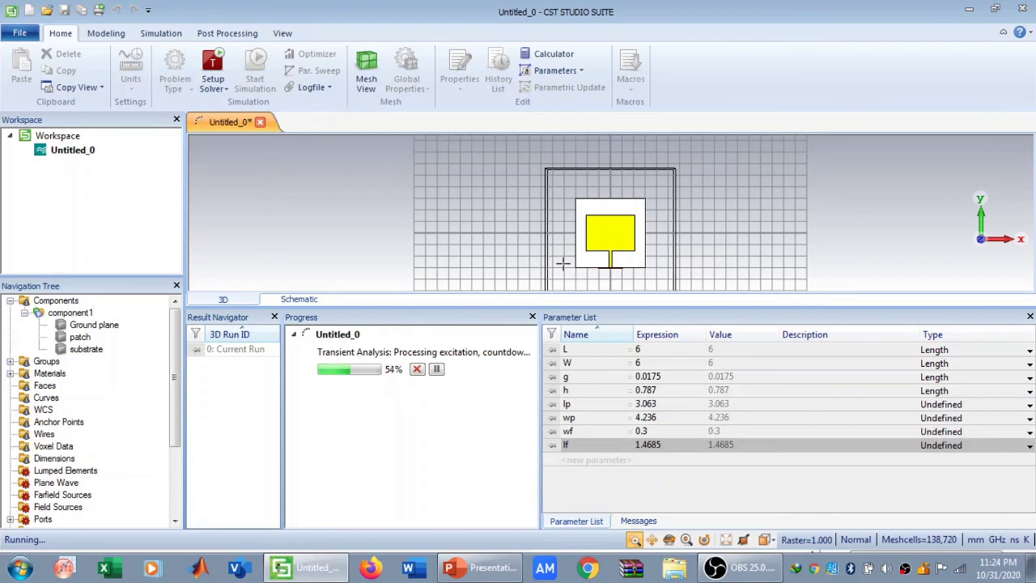
pyautogui.click(629, 523)
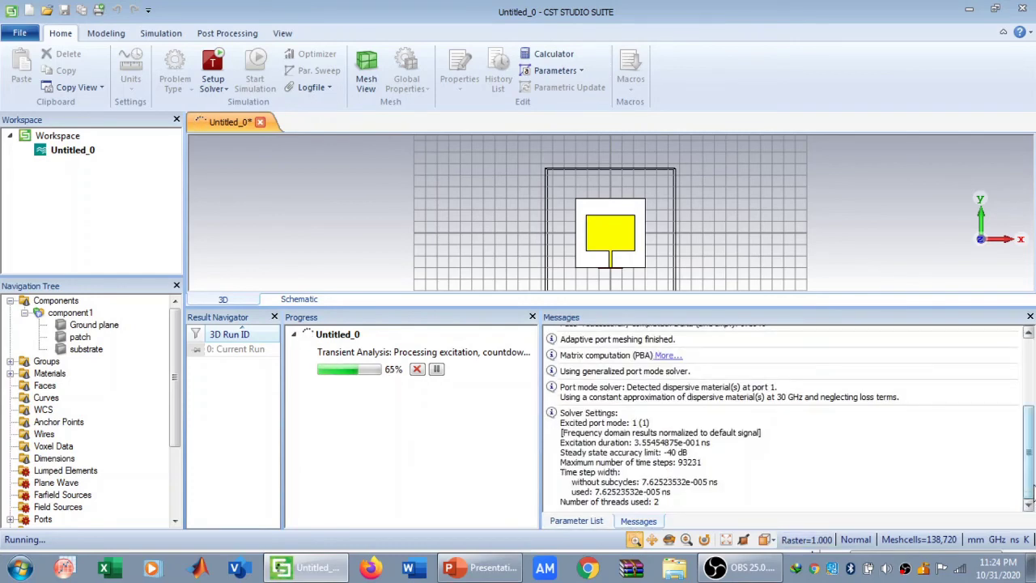
pyautogui.scroll(3, 1031, 427)
pyautogui.scroll(1, 1031, 427)
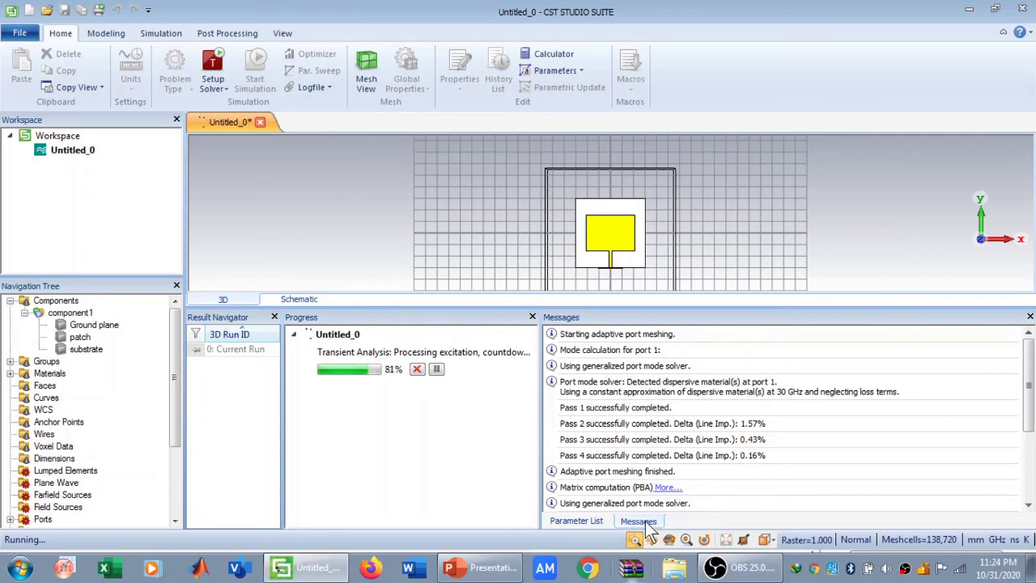
pyautogui.click(593, 520)
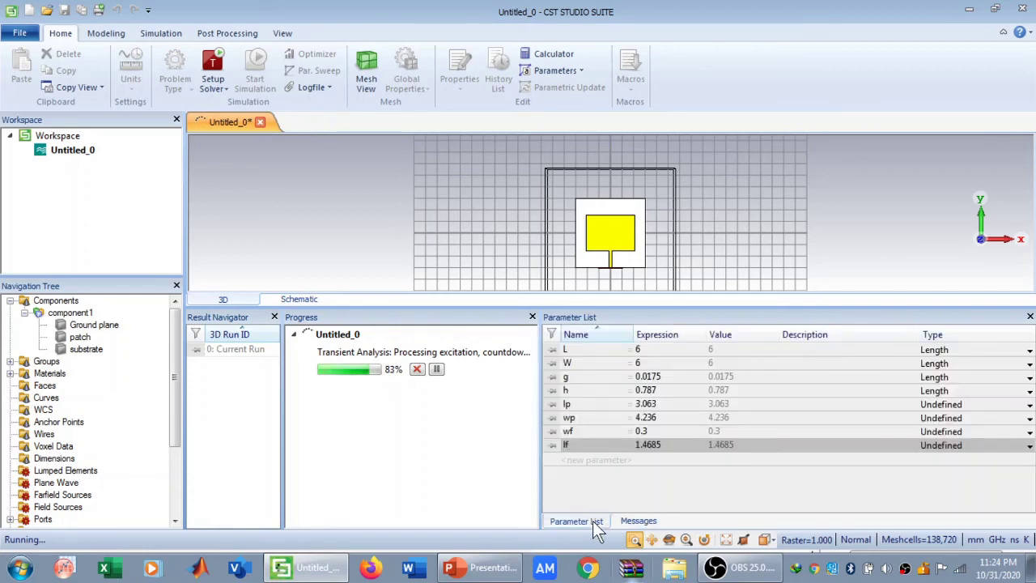
pyautogui.click(639, 522)
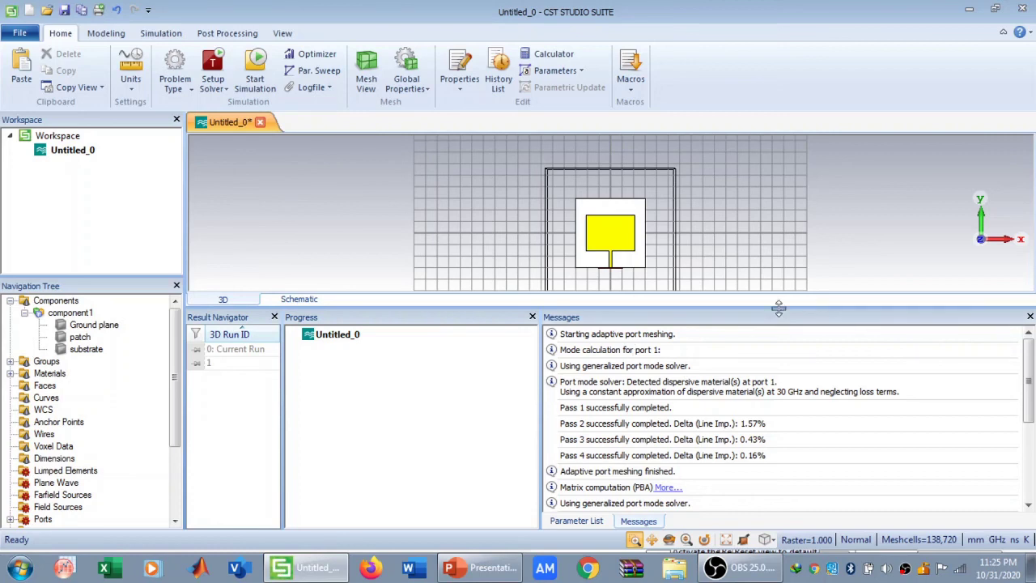
pyautogui.moveTo(779, 307); pyautogui.dragTo(780, 424)
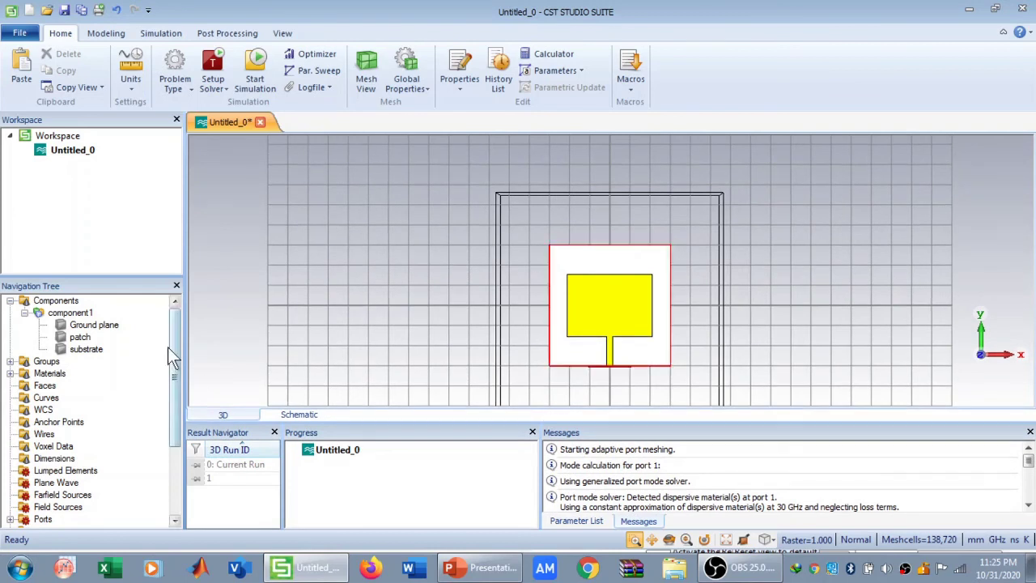
# Enlarge the navigation tree and display the S1,1 curve from the 1D S-parameter results
pyautogui.moveTo(170, 339); pyautogui.dragTo(185, 389)
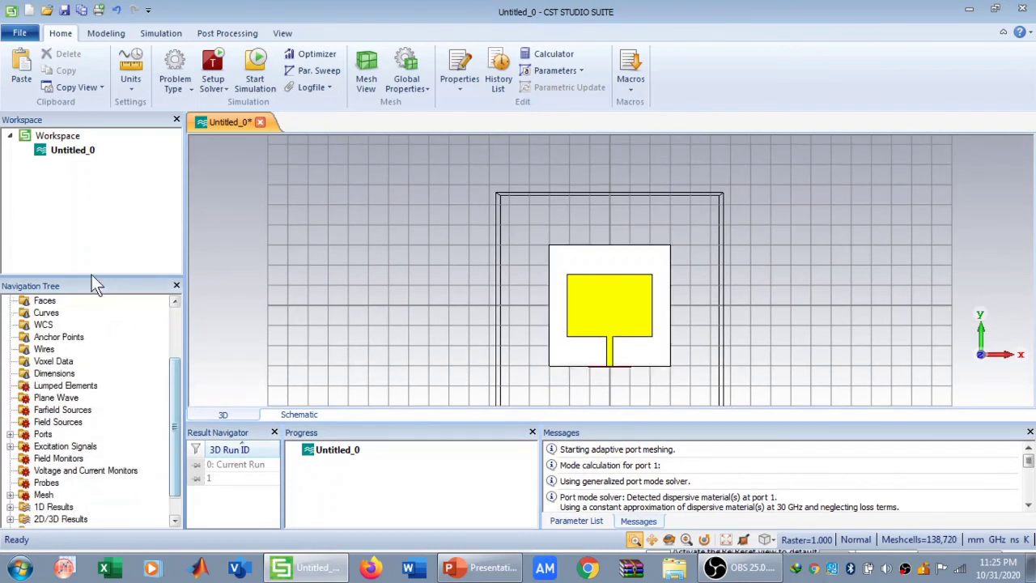
pyautogui.moveTo(87, 276); pyautogui.dragTo(103, 188)
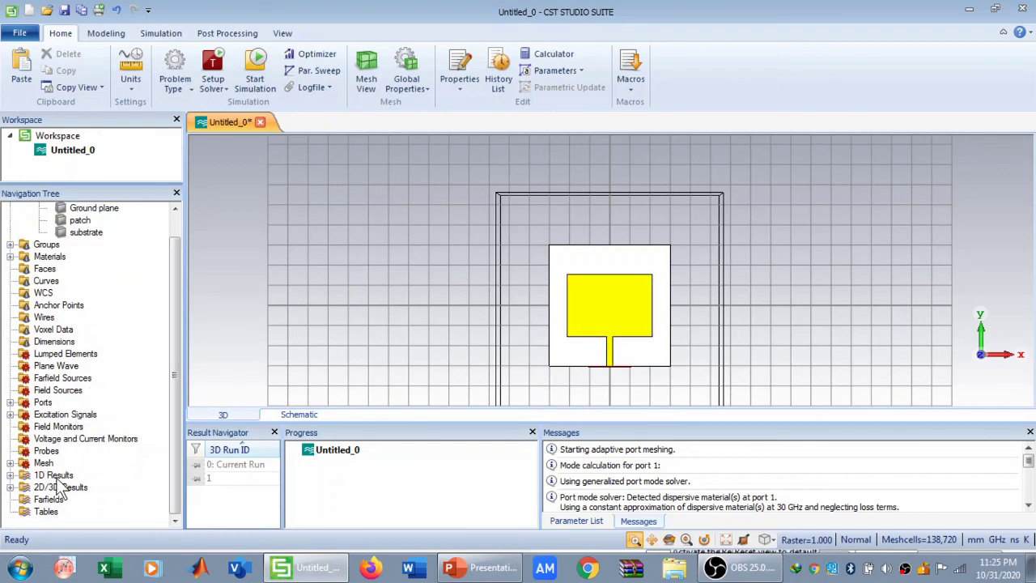
pyautogui.click(53, 475)
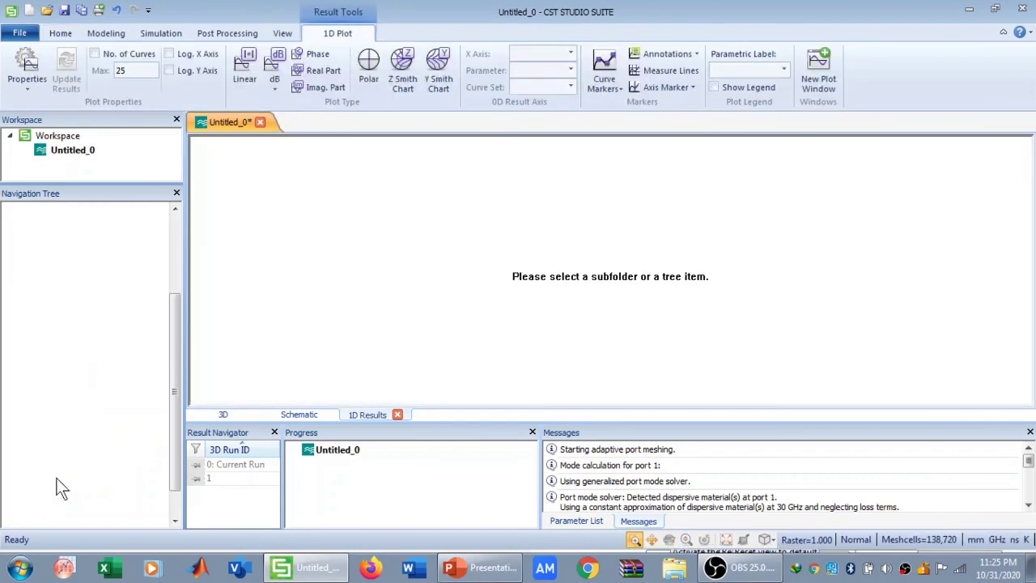
pyautogui.click(71, 403)
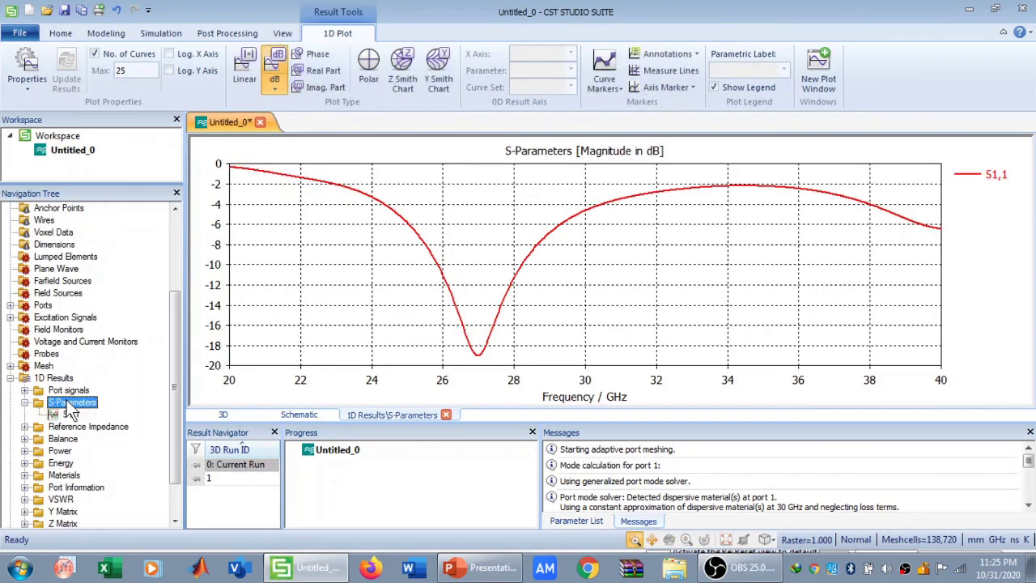
pyautogui.click(71, 414)
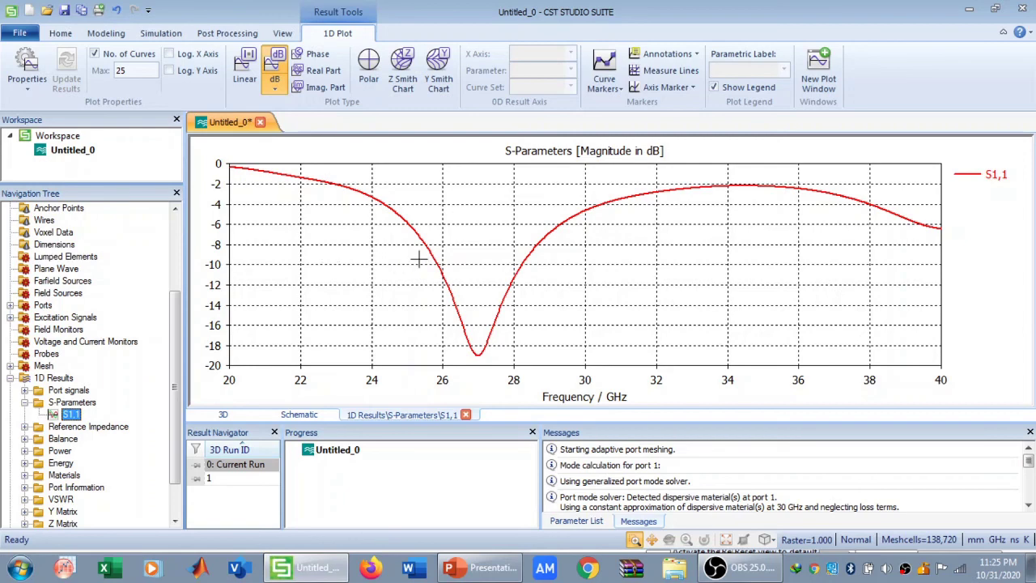
# Examine the resonance dip of the S1,1 curve up close, then restore the plot's full frequency range
pyautogui.moveTo(427, 257); pyautogui.dragTo(576, 365)
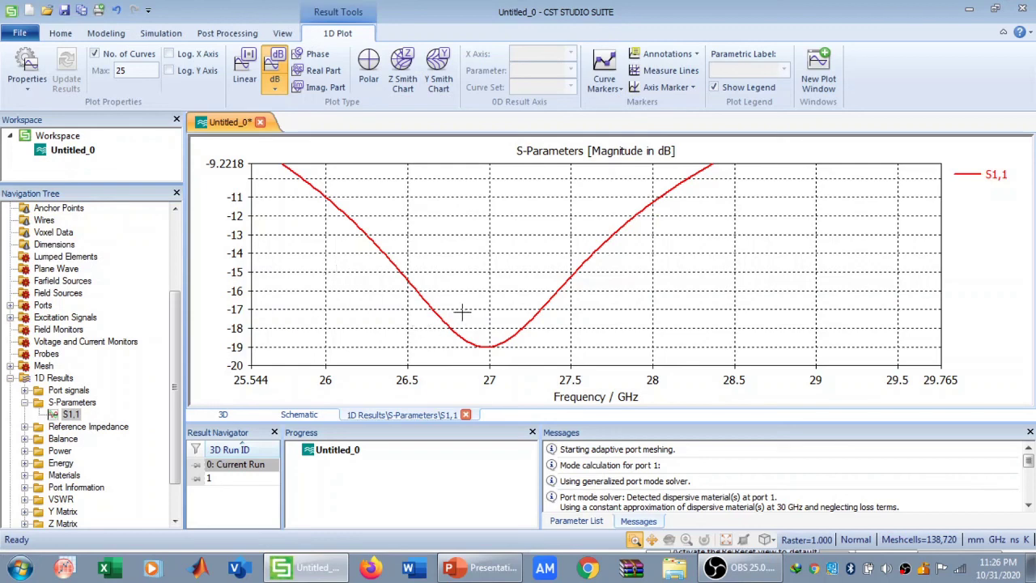
pyautogui.moveTo(421, 309); pyautogui.dragTo(554, 381)
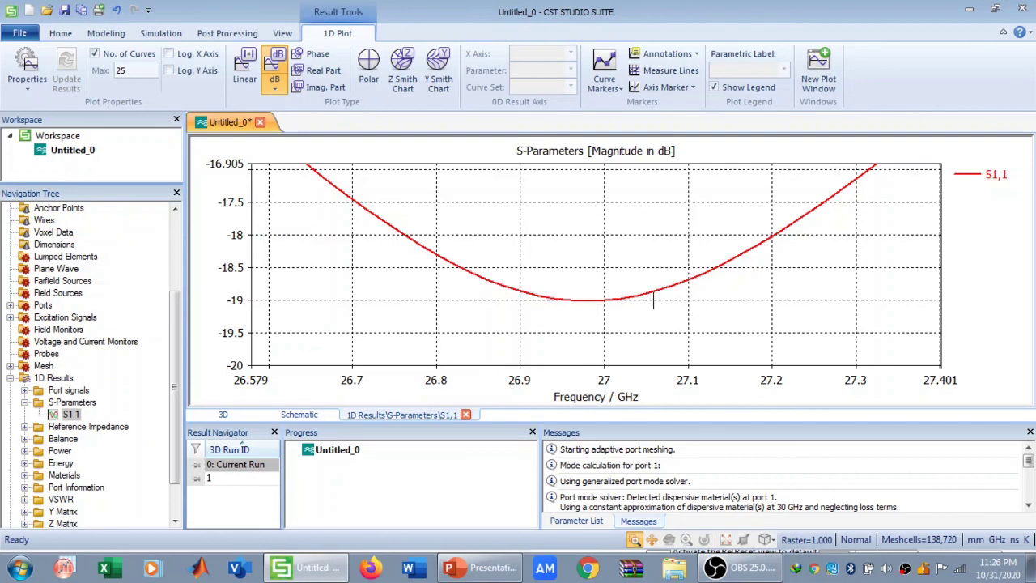
pyautogui.click(725, 539)
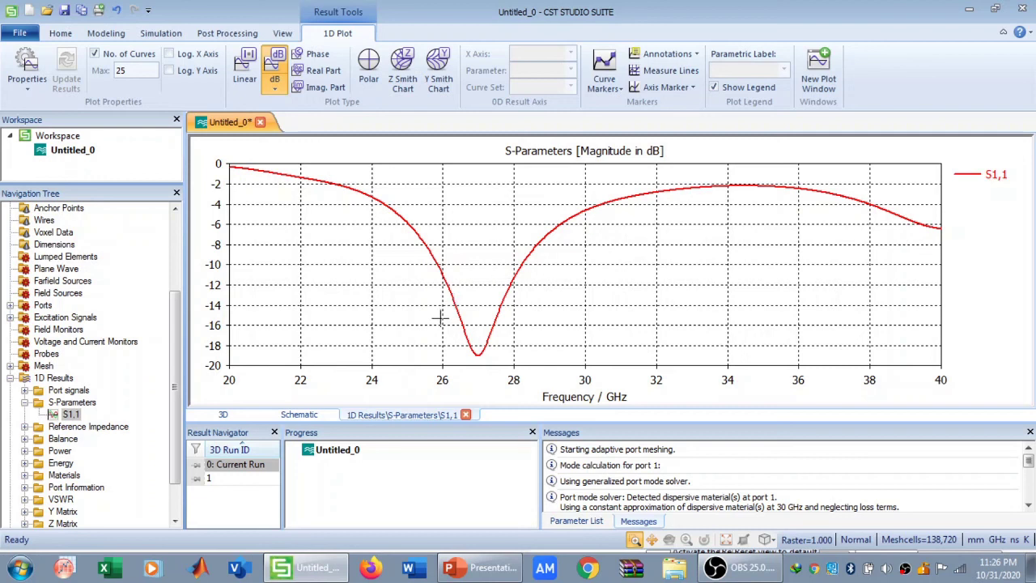
pyautogui.moveTo(440, 318)
pyautogui.mouseDown()
pyautogui.moveTo(539, 368)
pyautogui.moveTo(458, 327)
pyautogui.mouseUp()
# Plot the VSWR result and inspect the curve around its minimum, from about 25.6 to 30.8 GHz
pyautogui.moveTo(177, 363); pyautogui.dragTo(177, 394)
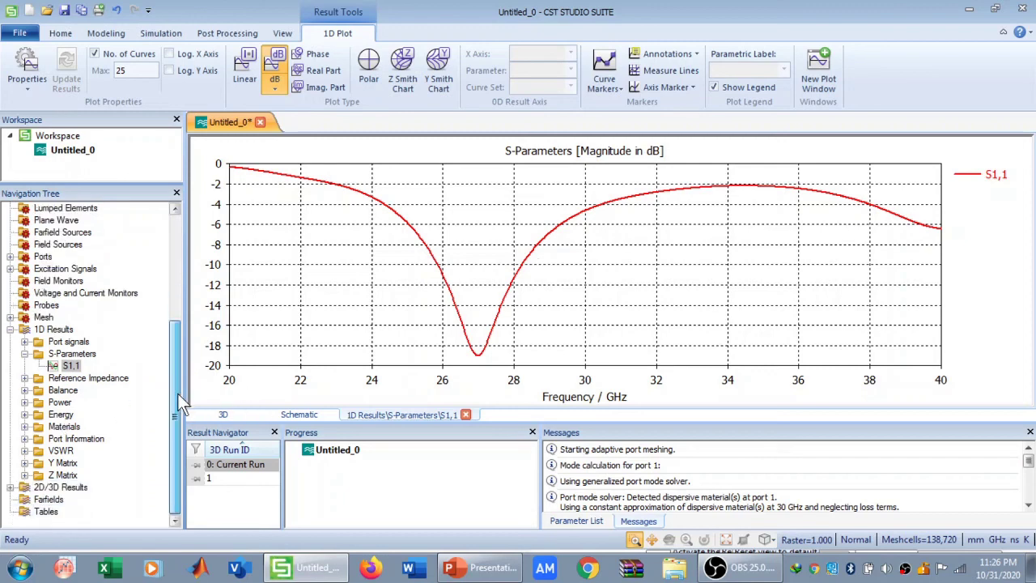
pyautogui.click(62, 451)
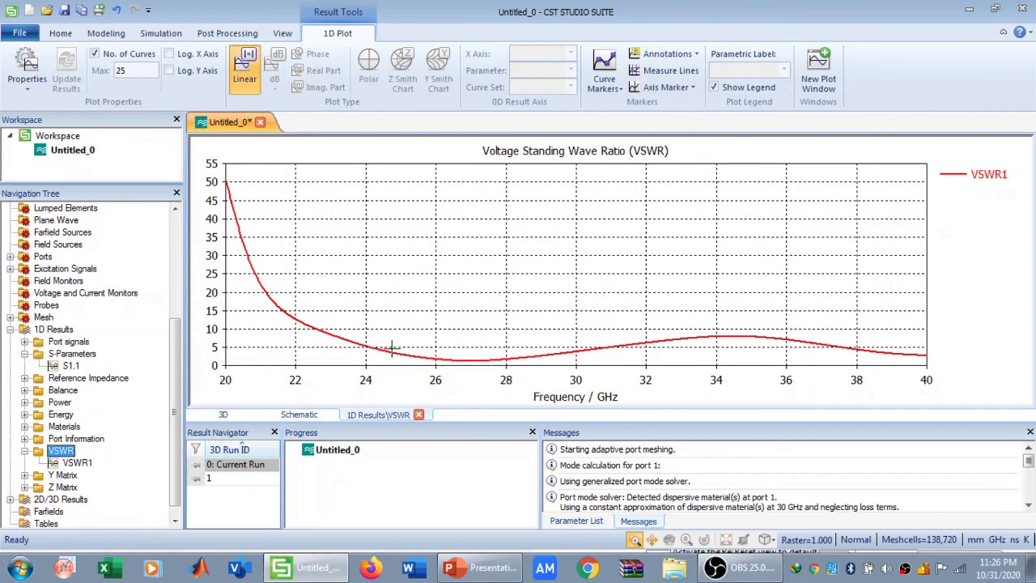
pyautogui.moveTo(423, 342); pyautogui.dragTo(604, 396)
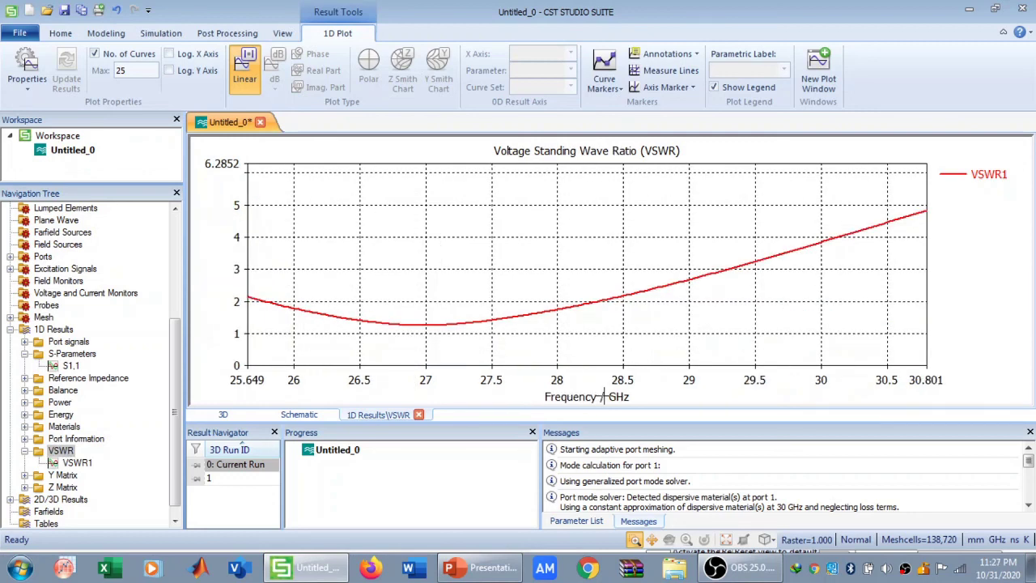